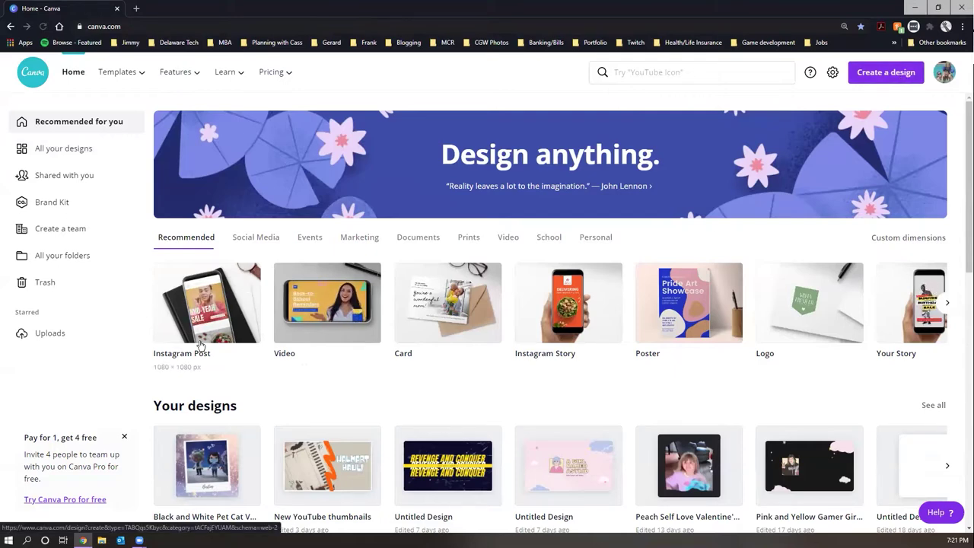
Search design types for 'youtube thumbnail' and open the YouTube Thumbnail templates.
left_click(277, 245)
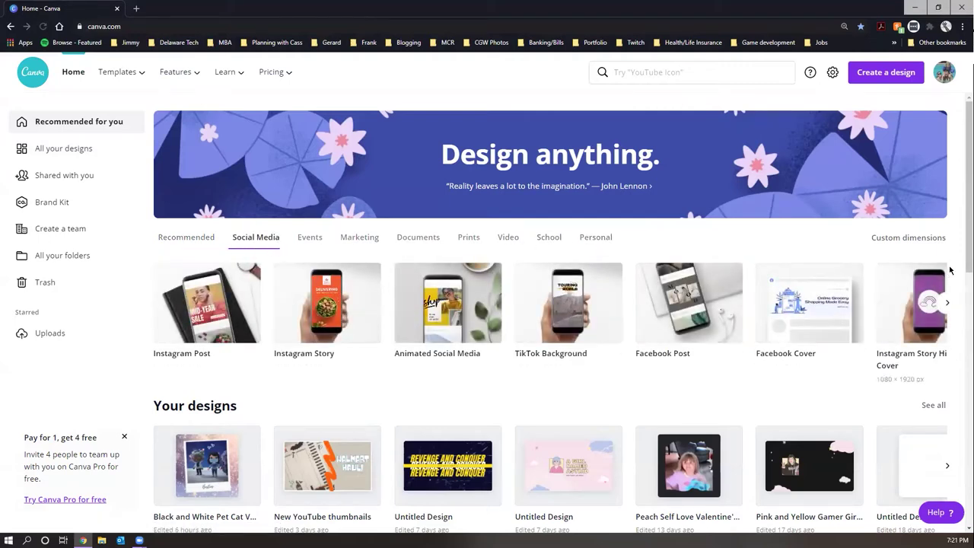
left_click(952, 308)
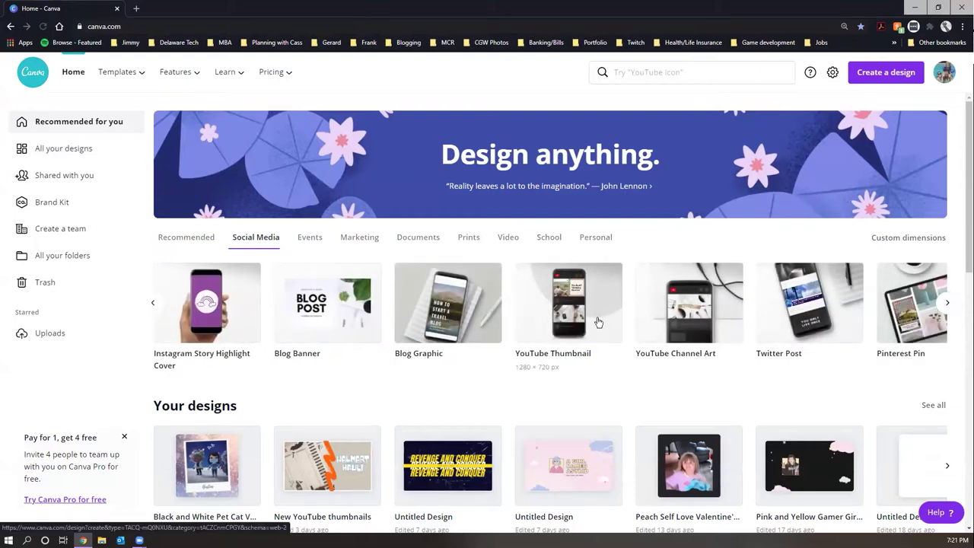
left_click(667, 73)
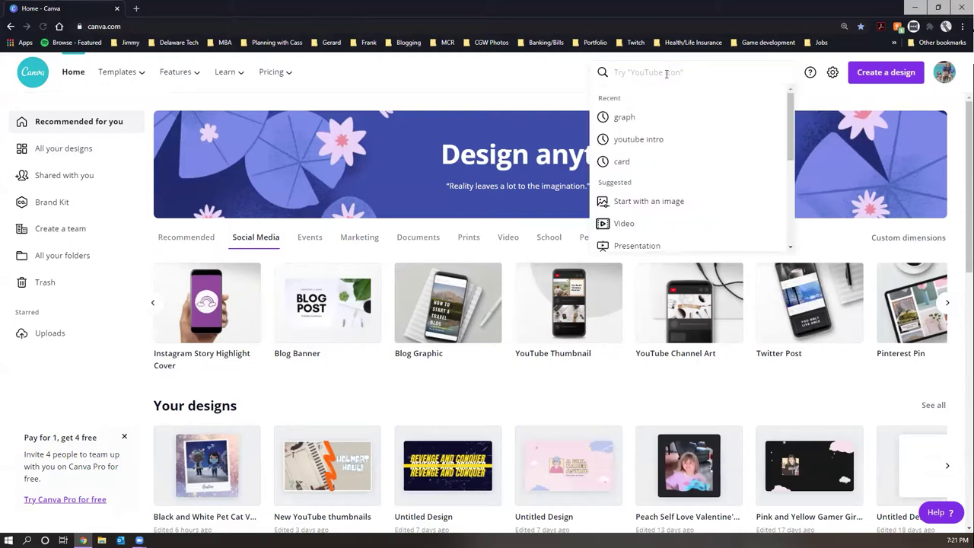
type("youtube thumn")
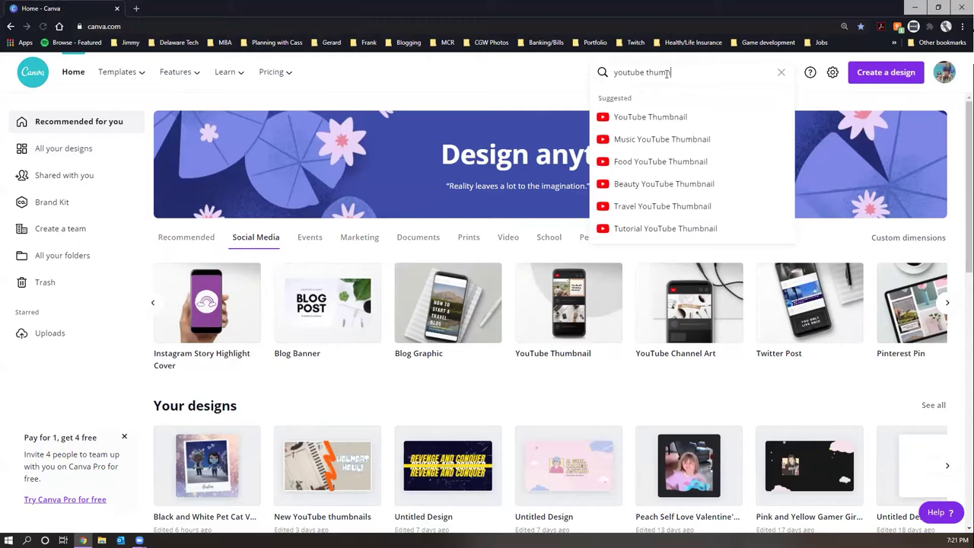
left_click(672, 121)
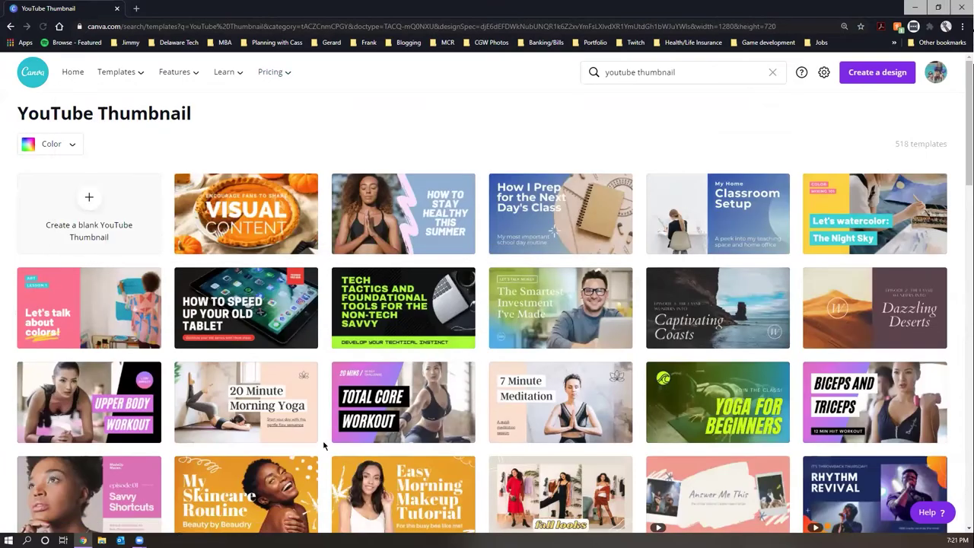
Scroll the template grid down to the Episode 1: Pet Invasion design.
scroll(294, 278, "down", 1)
scroll(294, 279, "down", 9)
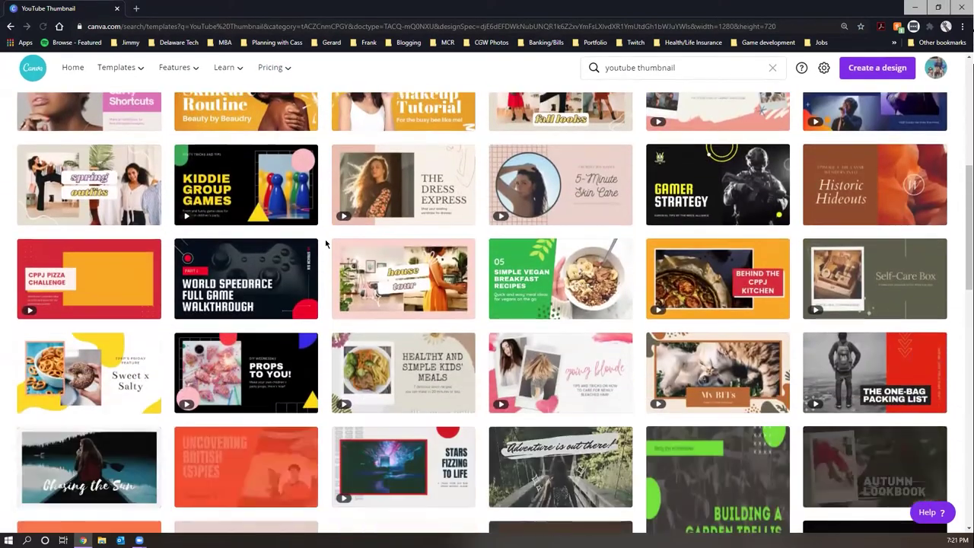
scroll(326, 243, "down", 4)
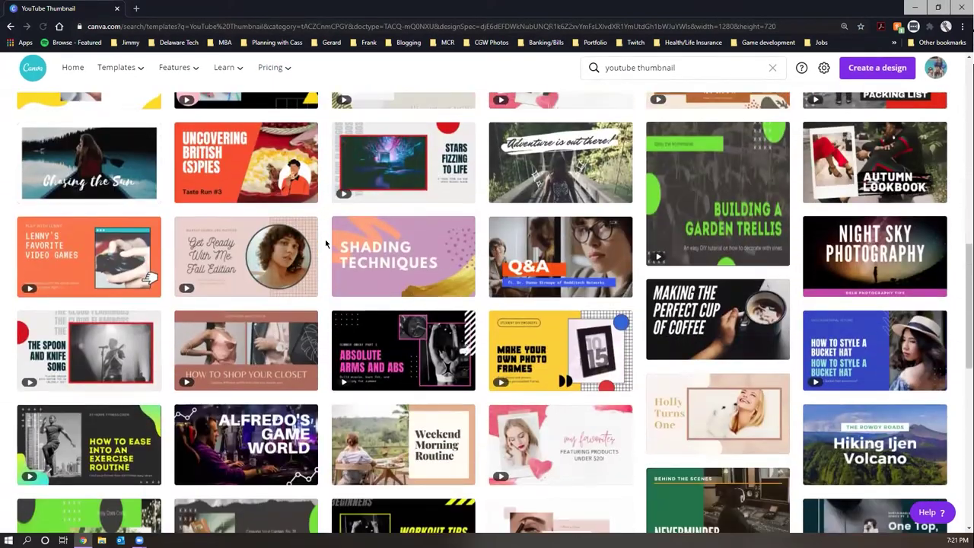
scroll(304, 259, "down", 1)
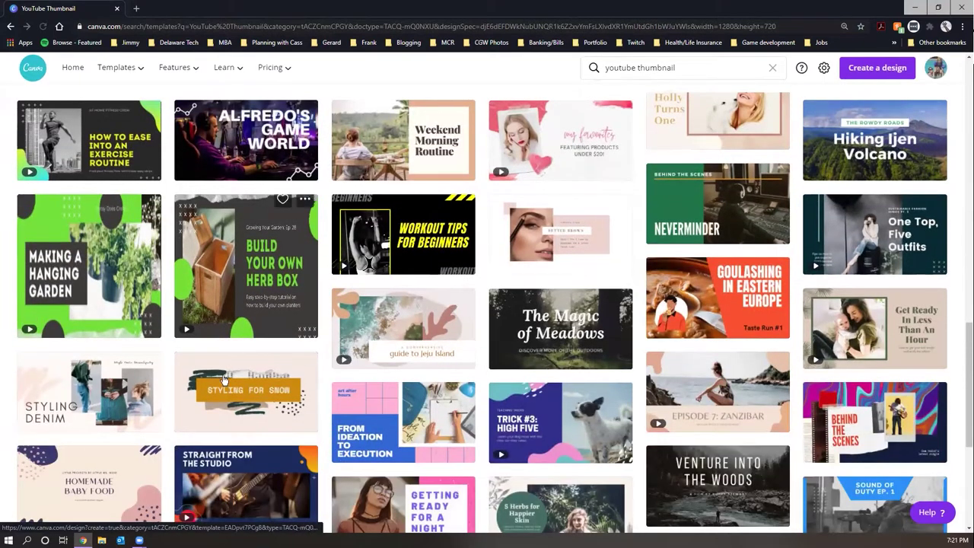
scroll(255, 279, "down", 3)
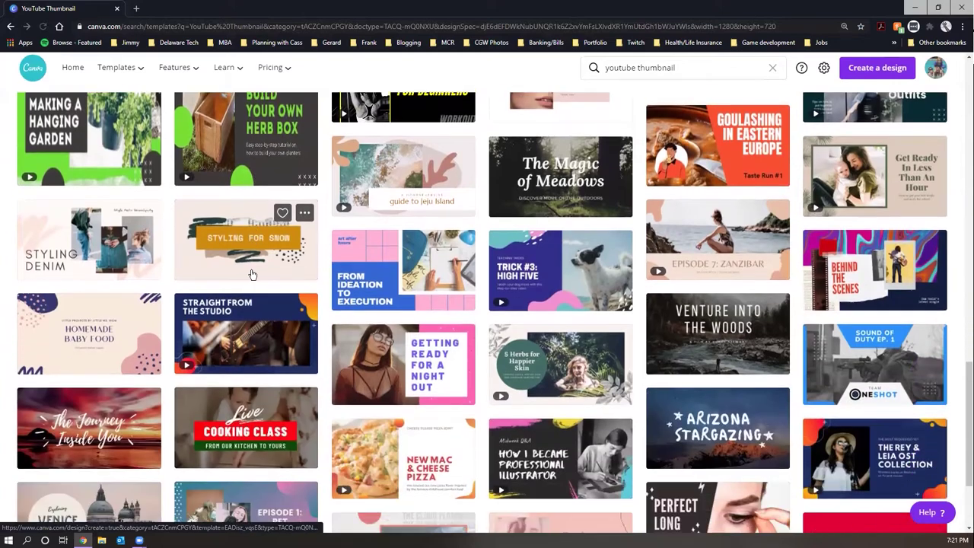
scroll(253, 275, "down", 1)
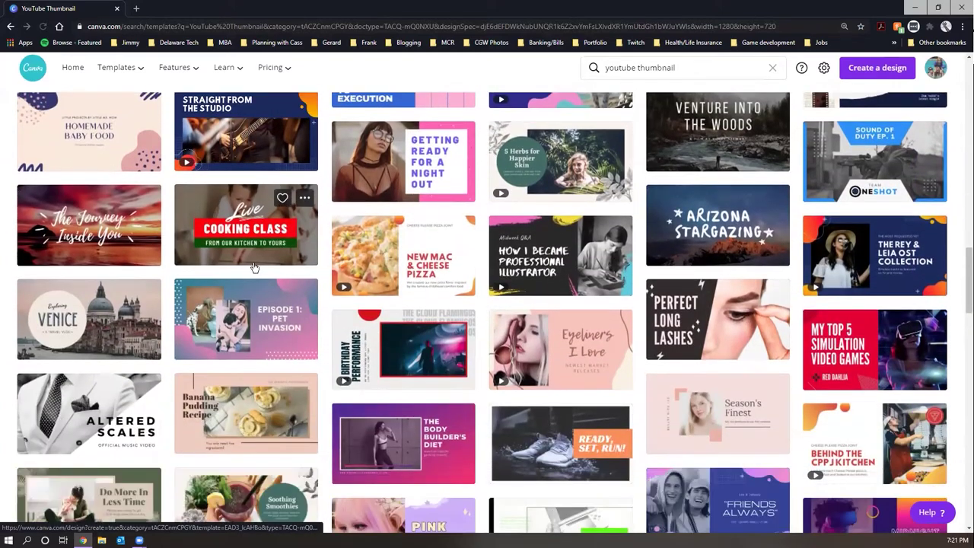
scroll(238, 272, "down", 1)
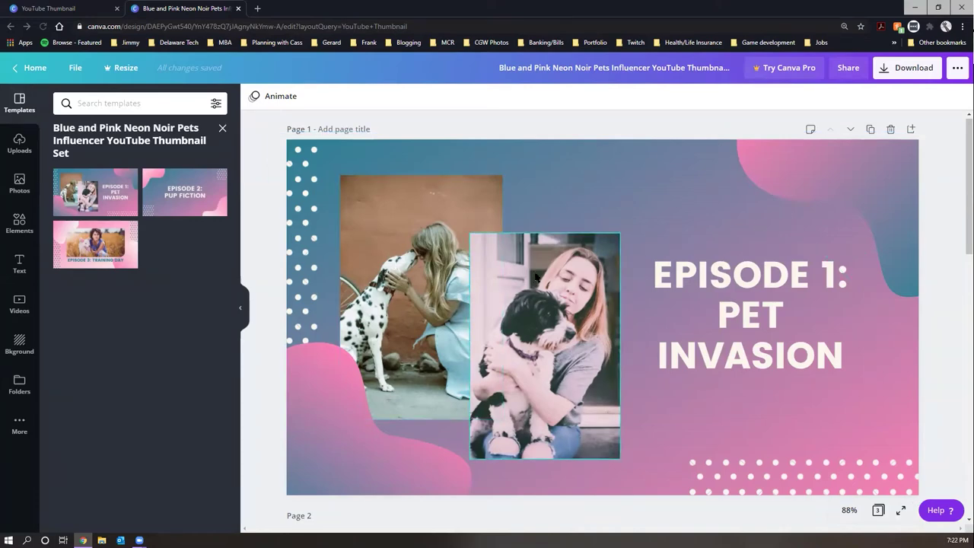
Show Uploads, glance at the Videos and Audio tabs, and return to uploaded Images.
left_click(19, 143)
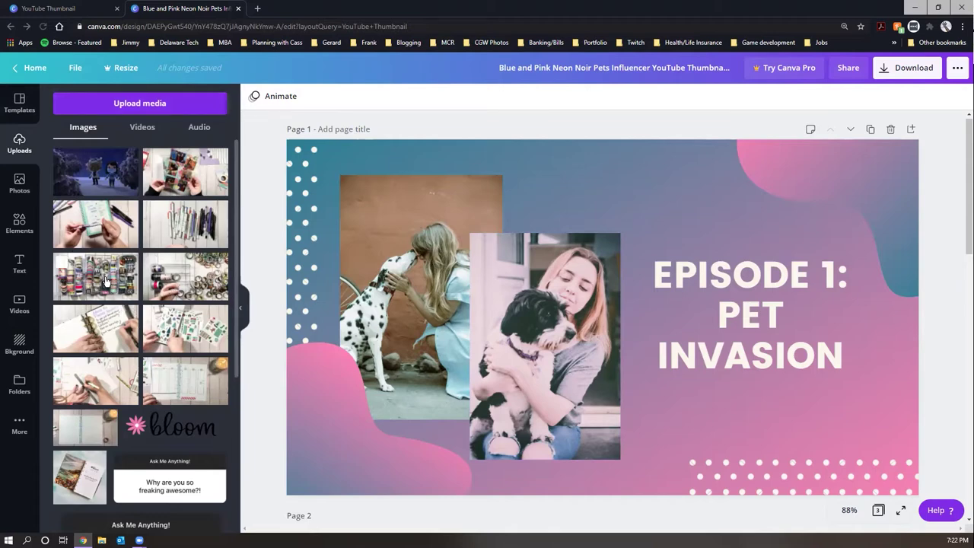
left_click(143, 127)
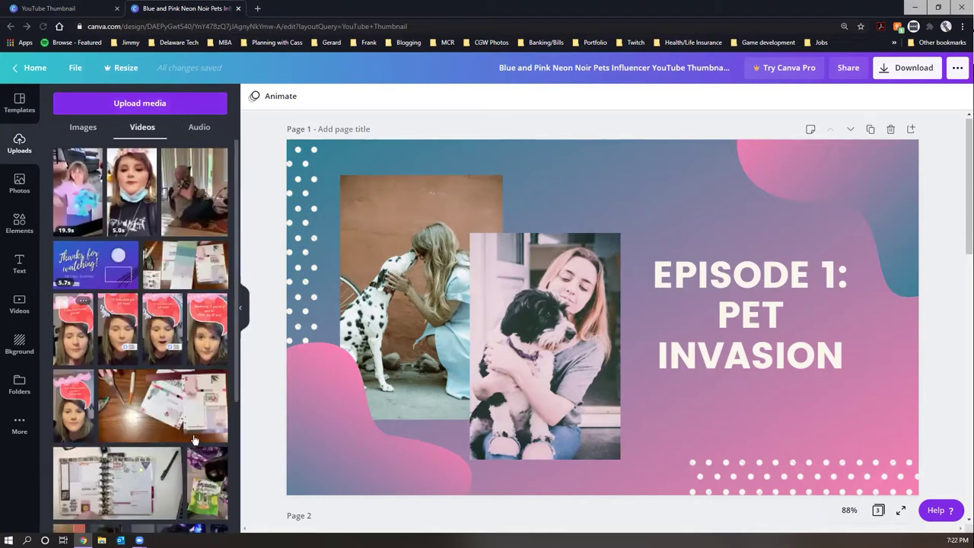
left_click(198, 127)
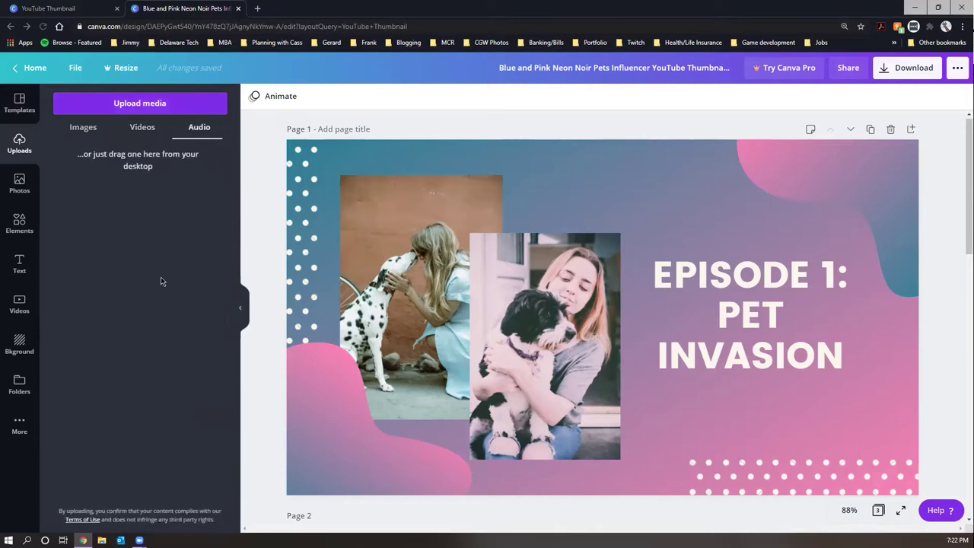
left_click(83, 128)
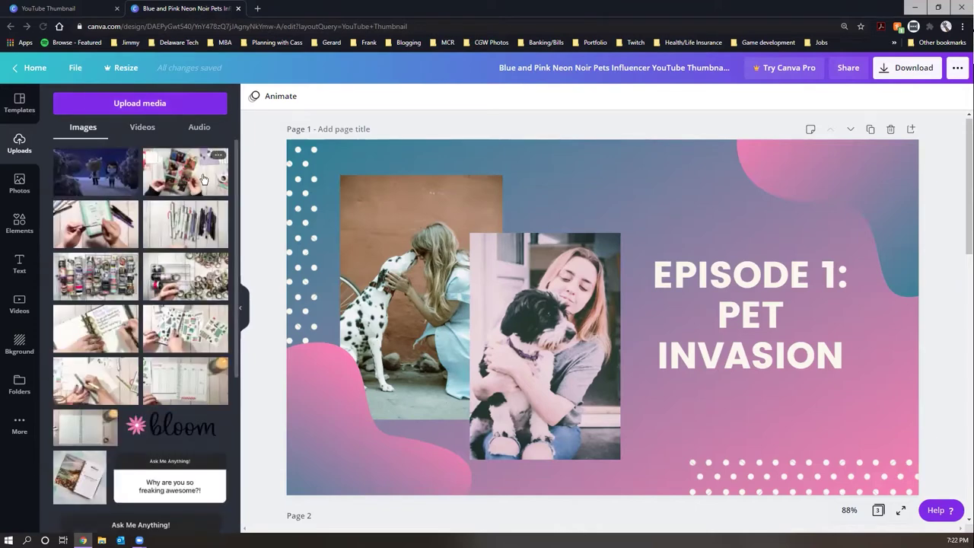
Drag the collage upload into the right frame and the pens picture into the left frame.
left_click_drag(196, 179, 561, 269)
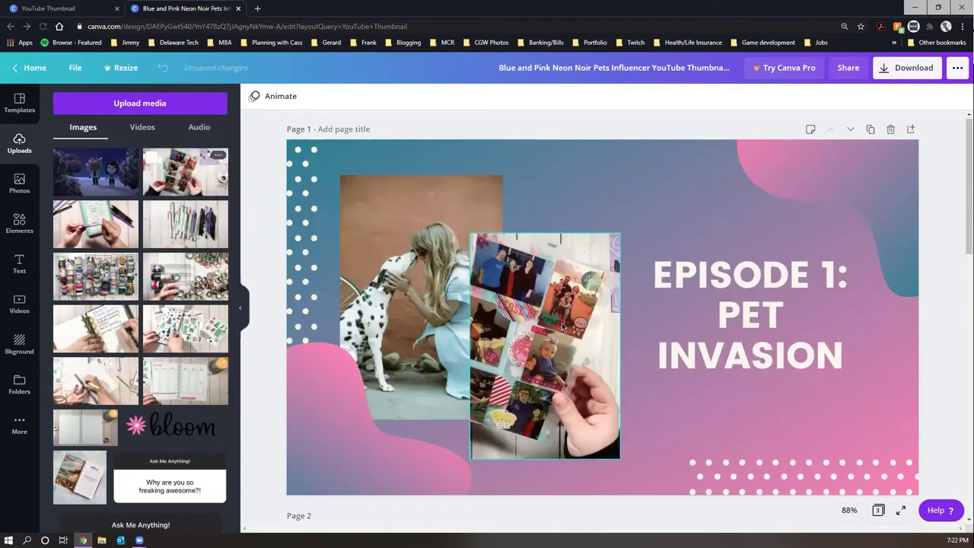
left_click(456, 343)
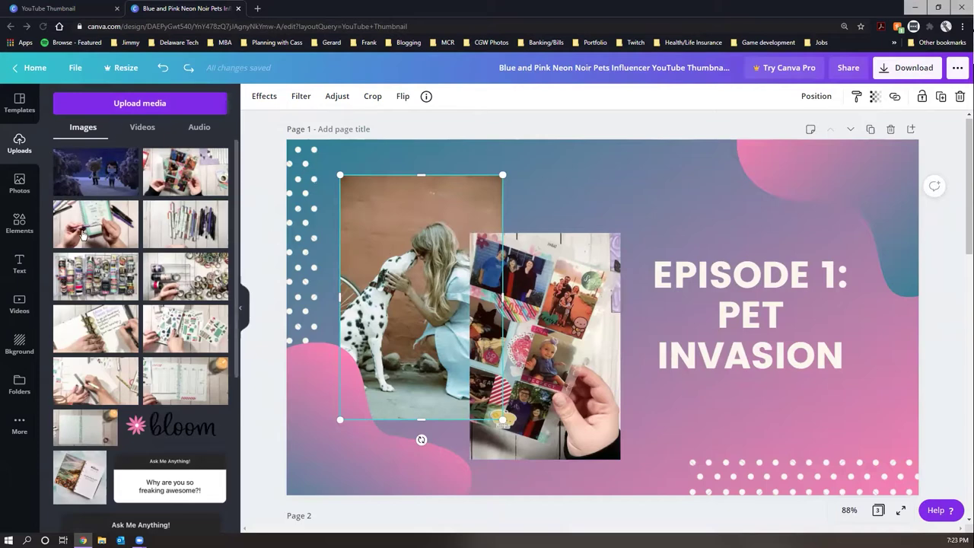
left_click_drag(185, 229, 408, 244)
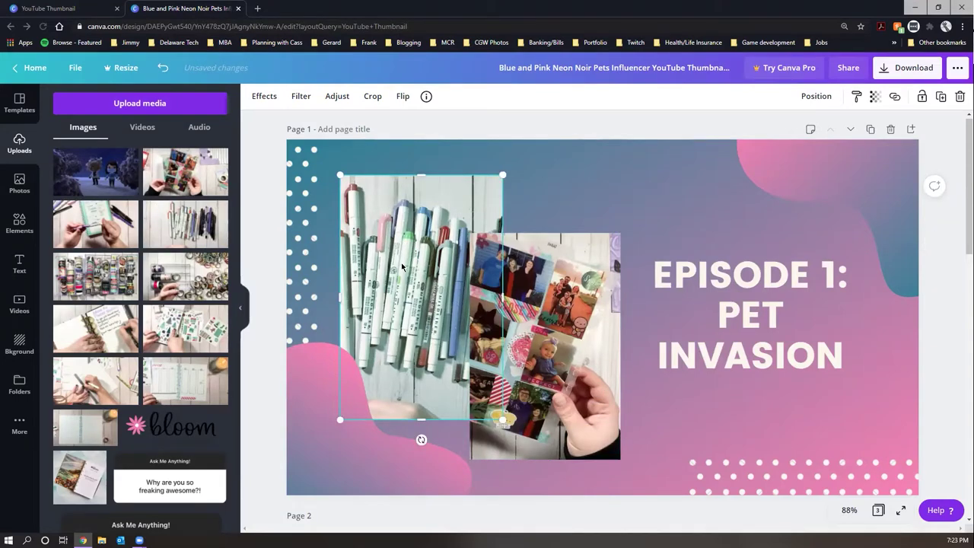
left_click(526, 334)
Select the pens photo and bring up its Filter options.
left_click(429, 265)
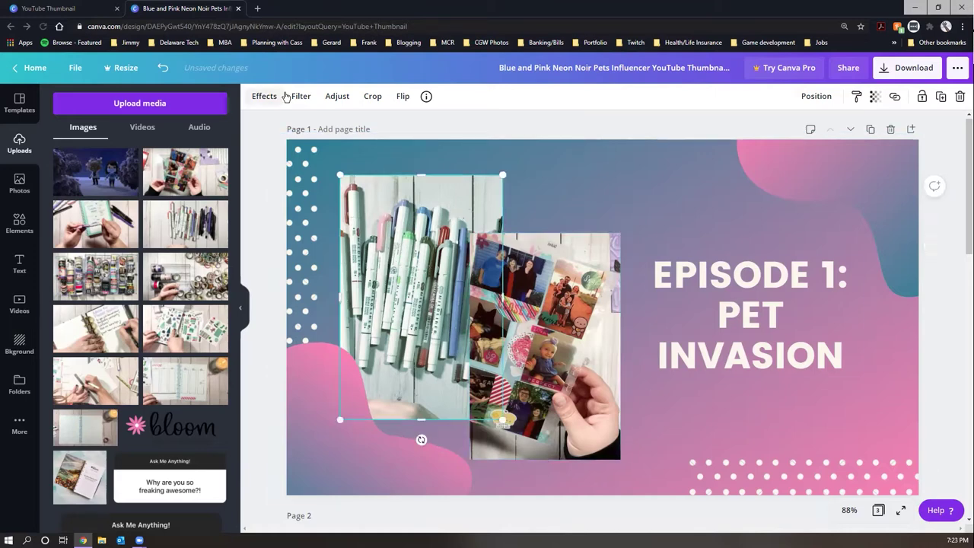
left_click(301, 95)
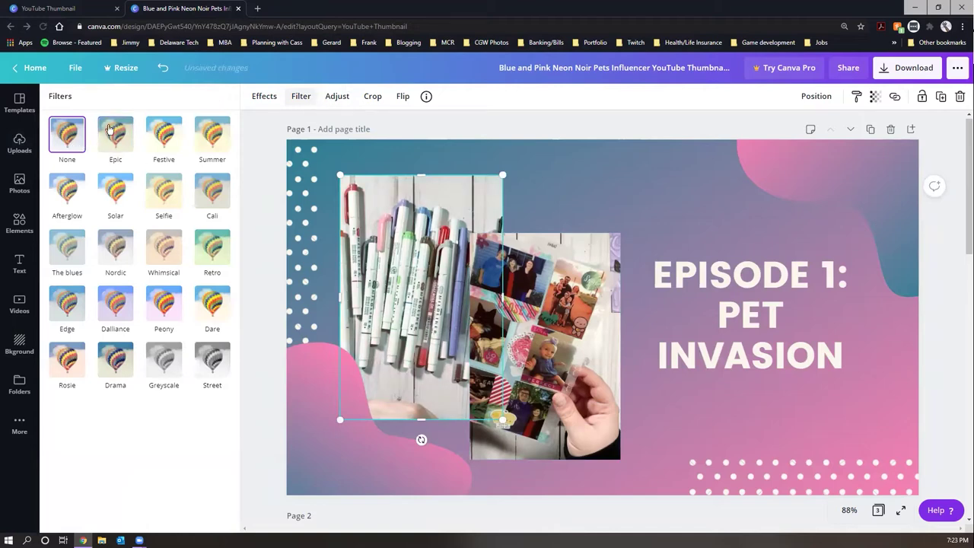
left_click(473, 259)
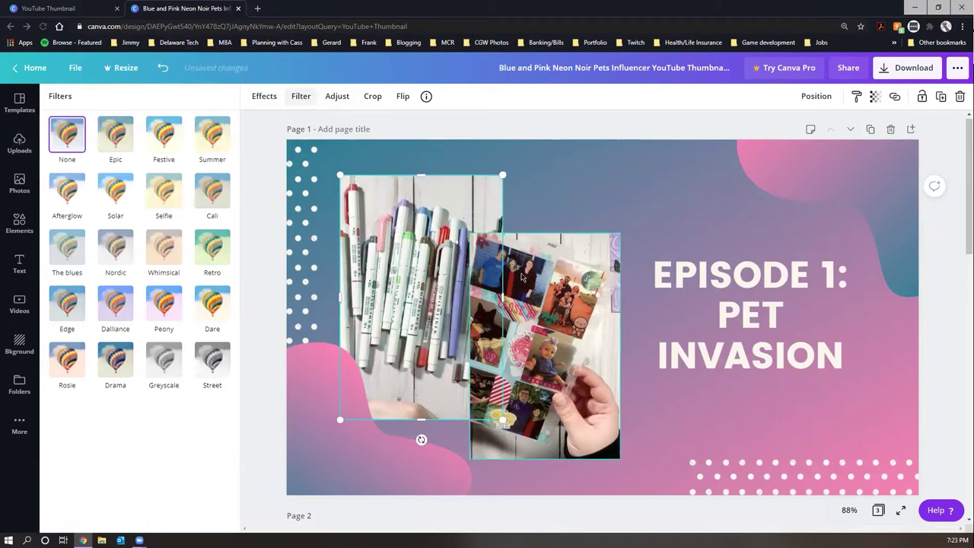
left_click(388, 233)
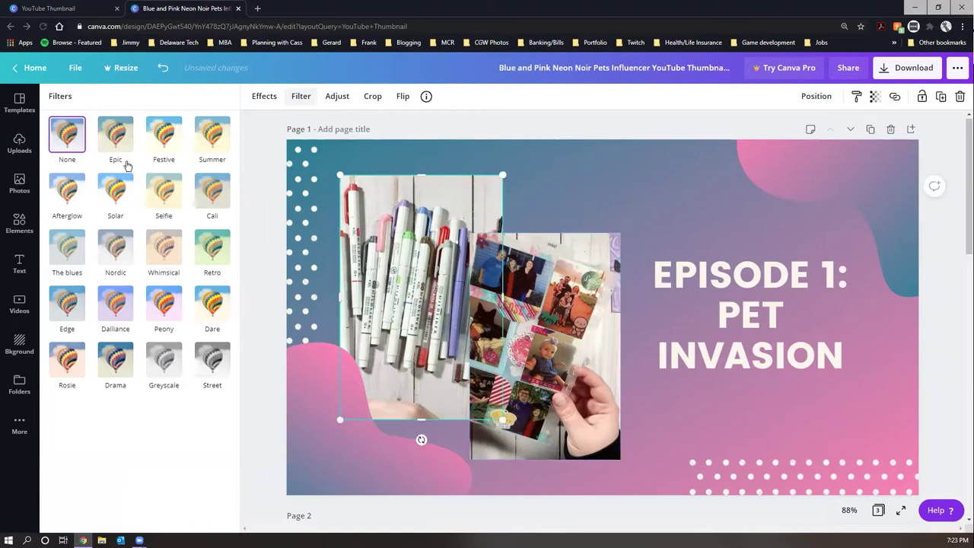
left_click(543, 299)
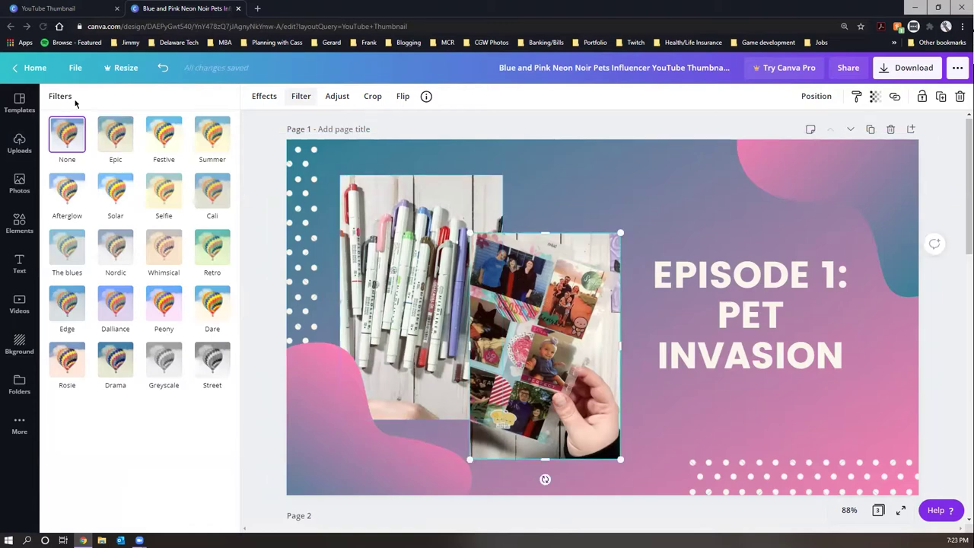
left_click(457, 276)
Adjust the pens photo to contrast 18, saturation 62 and tint -23.
left_click(337, 96)
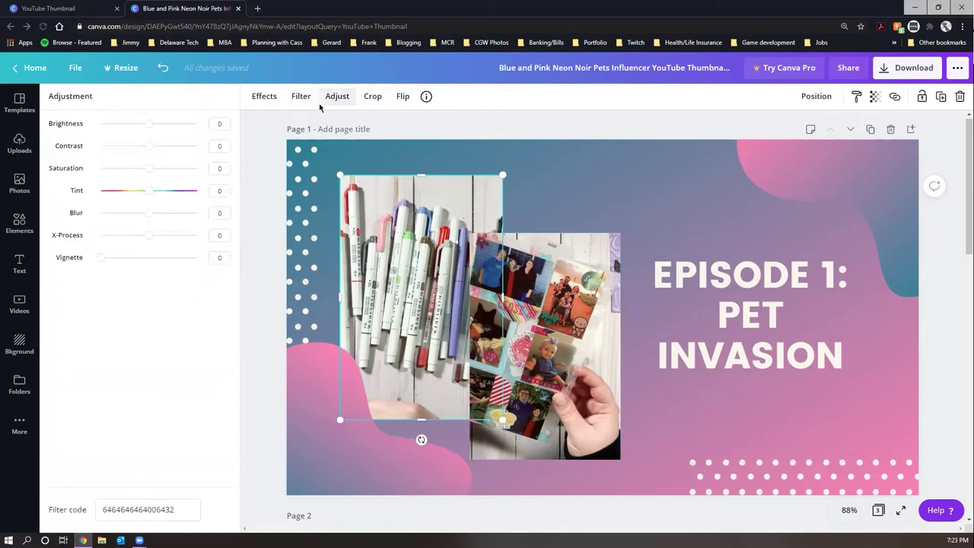
left_click_drag(153, 145, 127, 195)
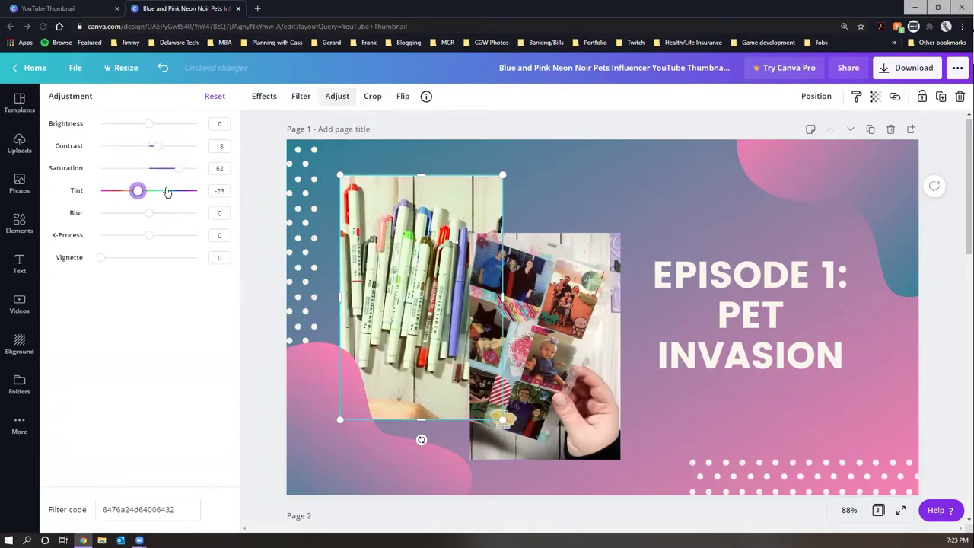
mouse_move(172, 192)
left_mouse_down()
mouse_move(180, 190)
mouse_move(161, 190)
left_mouse_up()
left_click(540, 325)
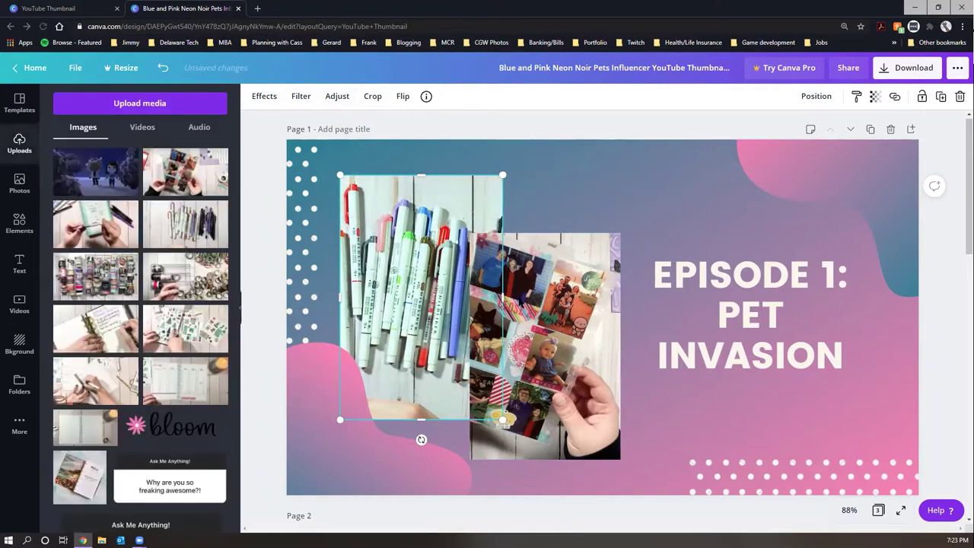
left_click(586, 314)
Show the Effects list, including Background Remover, for the selected collage photo.
left_click(263, 96)
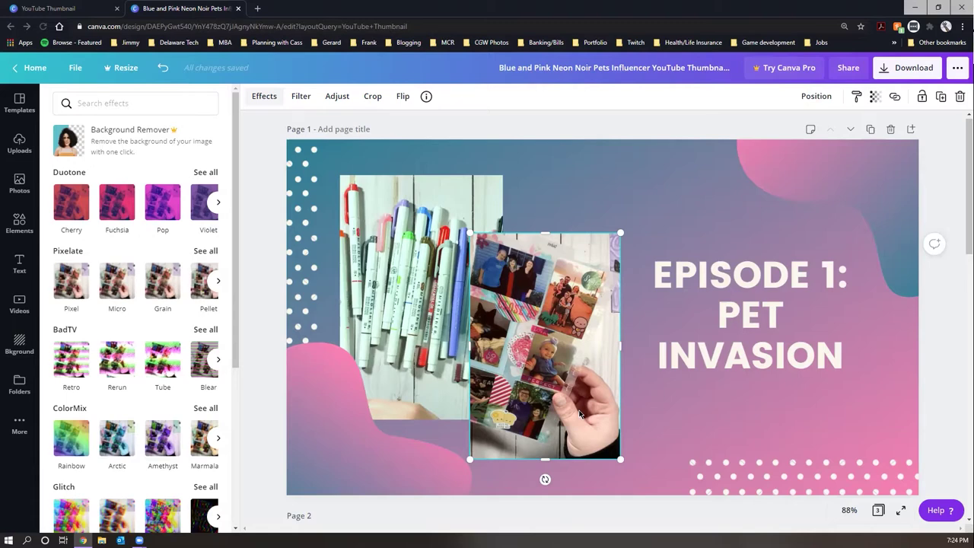
Select the pens photo and browse its filters and effects list.
left_click(267, 166)
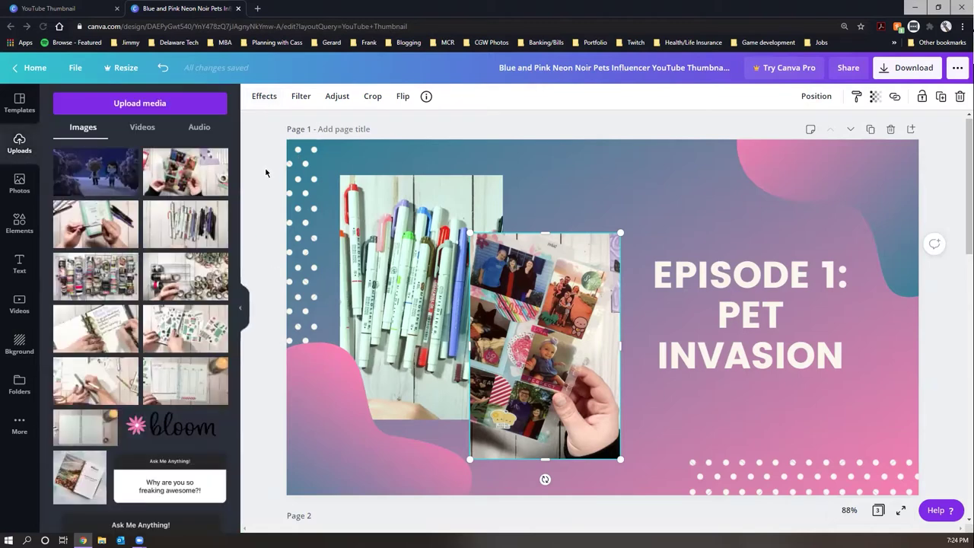
left_click(454, 239)
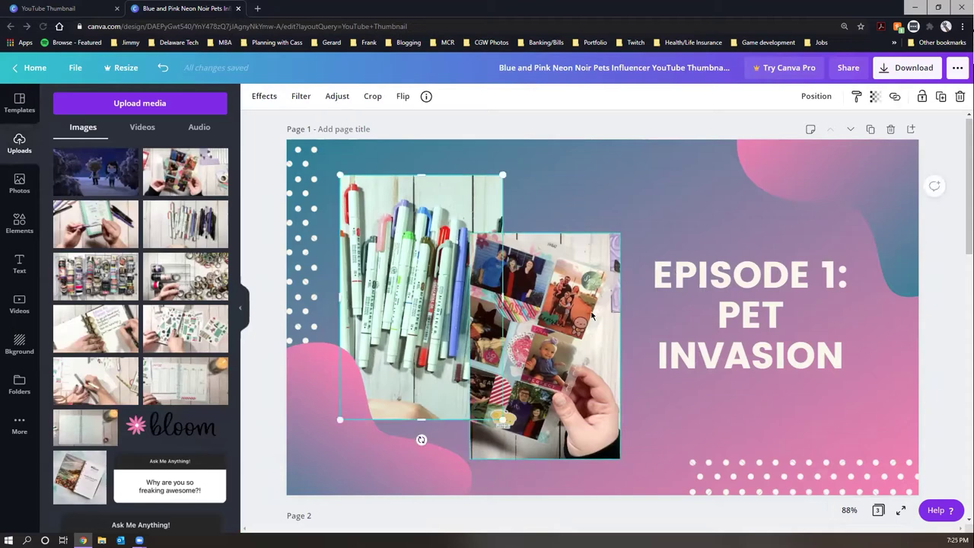
left_click(371, 236)
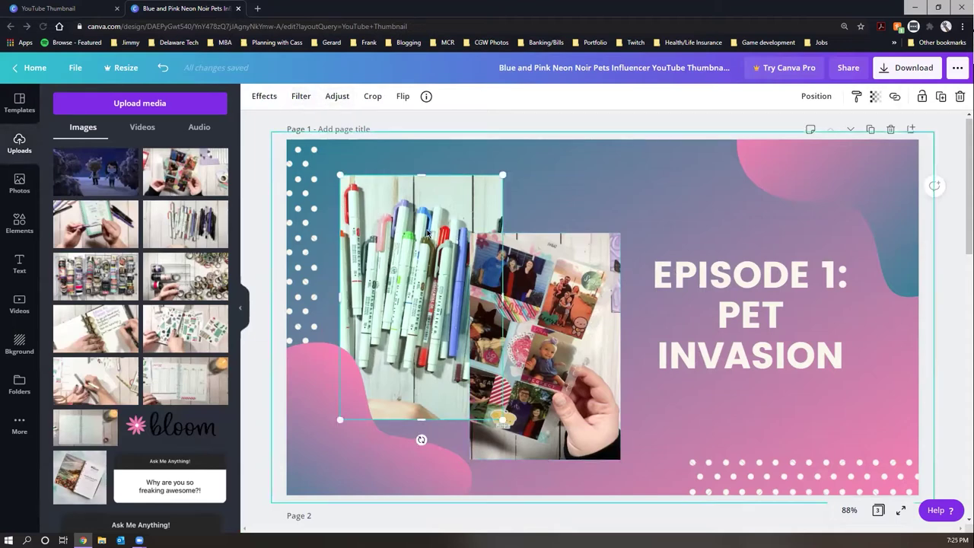
left_click(301, 96)
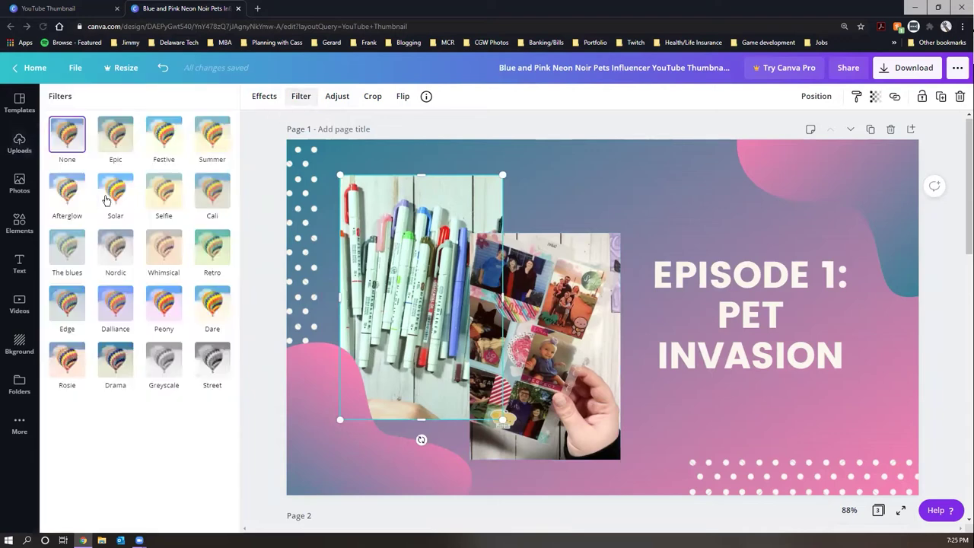
left_click(262, 96)
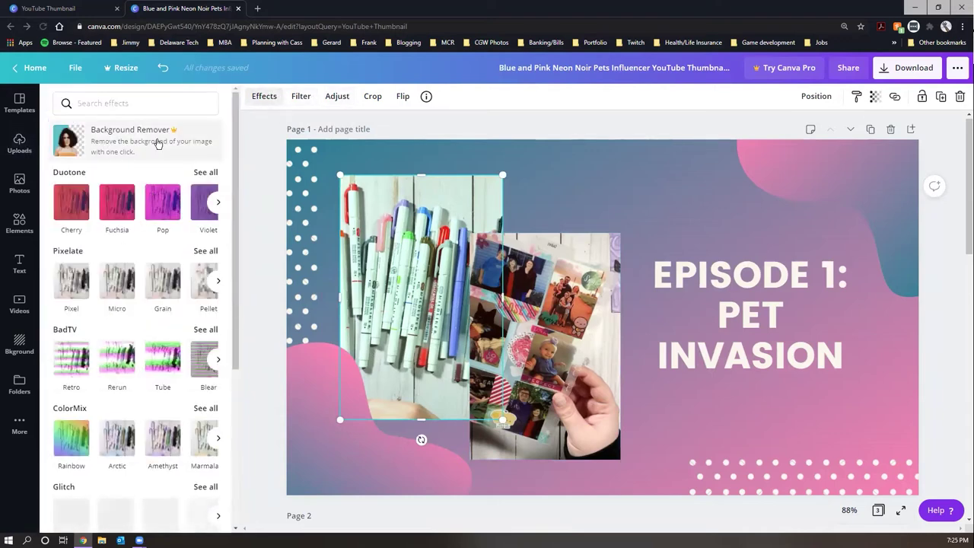
scroll(110, 262, "down", 1)
scroll(110, 263, "down", 5)
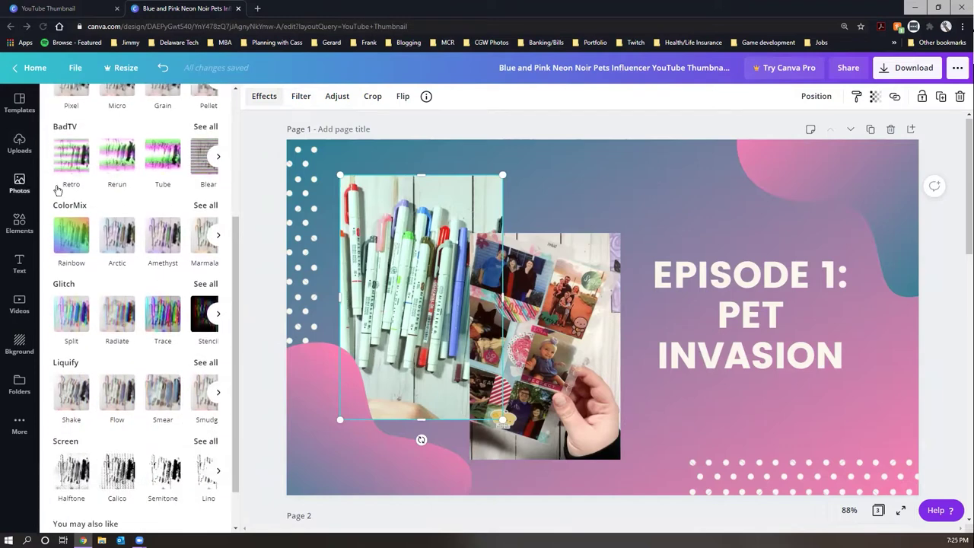
Try the Split glitch effect with lower RGB shift and larger angle, then undo it.
left_click(74, 320)
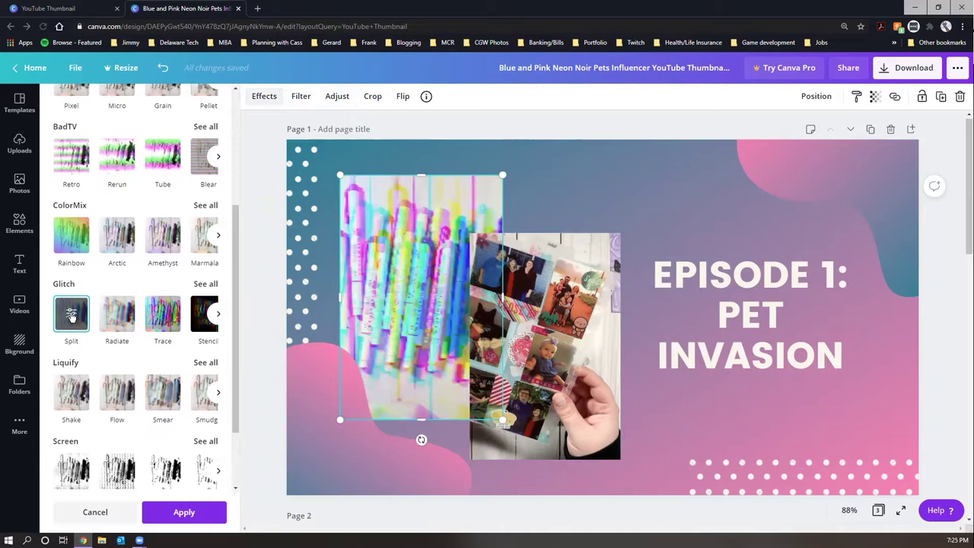
left_click(71, 314)
left_click_drag(224, 168, 177, 166)
left_click_drag(54, 199, 191, 200)
left_click(272, 150)
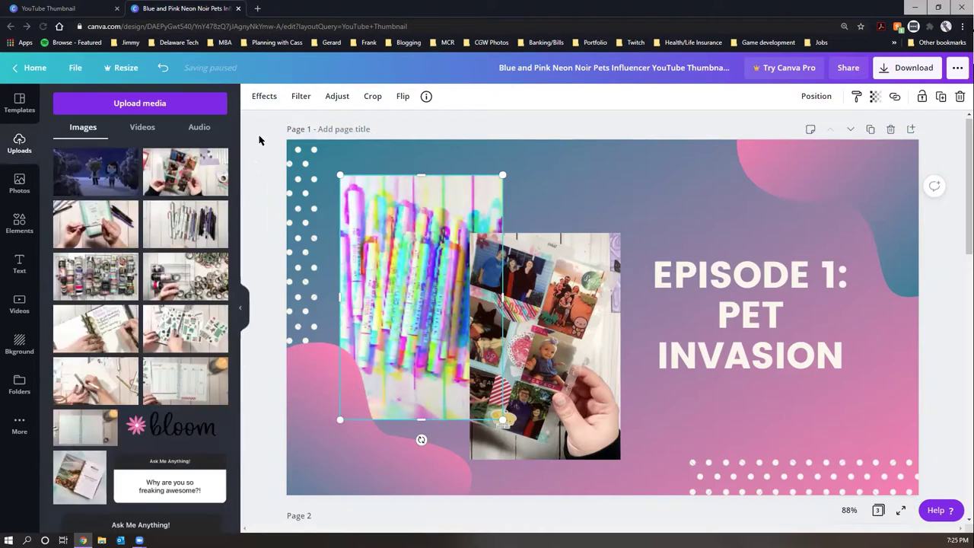
key("ctrl+z")
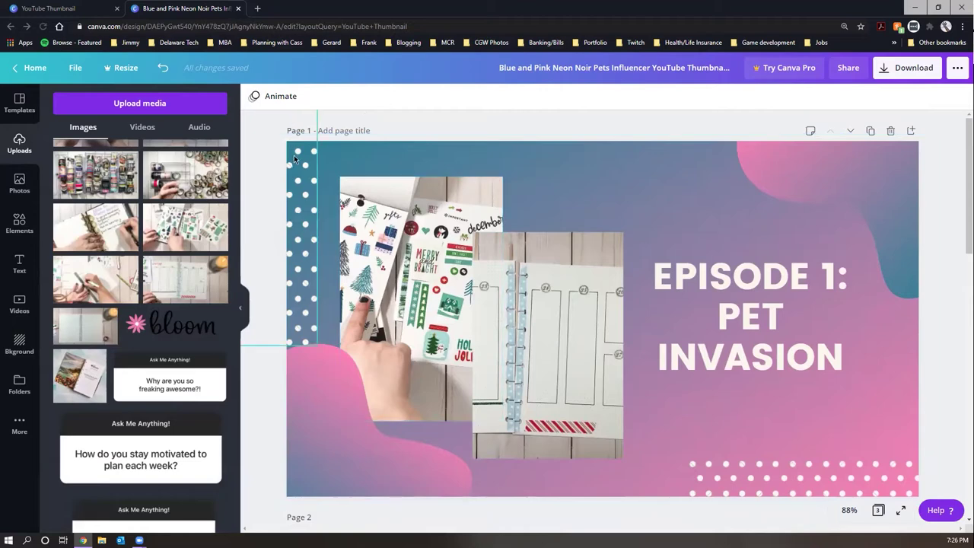
Select the dots patterns, browse stock Photos, and bring up the Download panel.
left_click(797, 477)
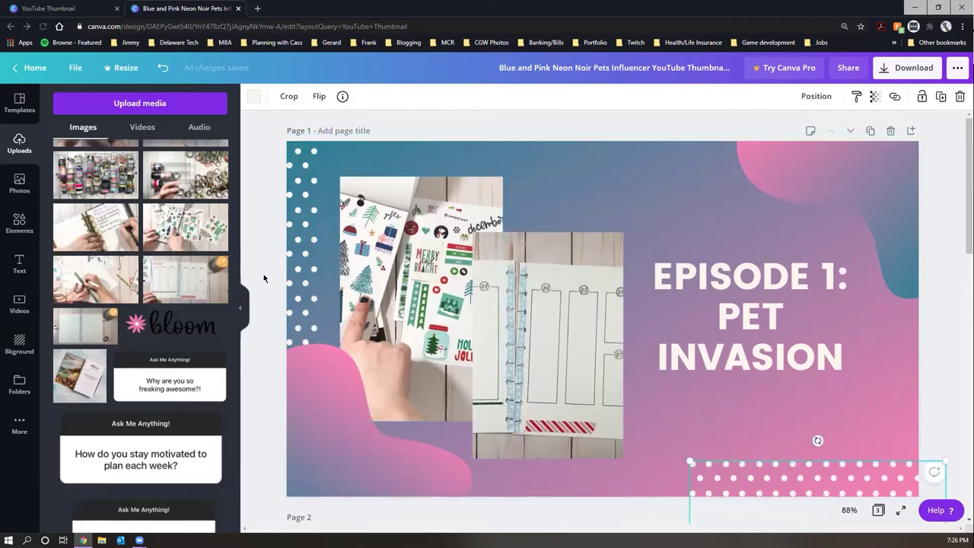
left_click(297, 242)
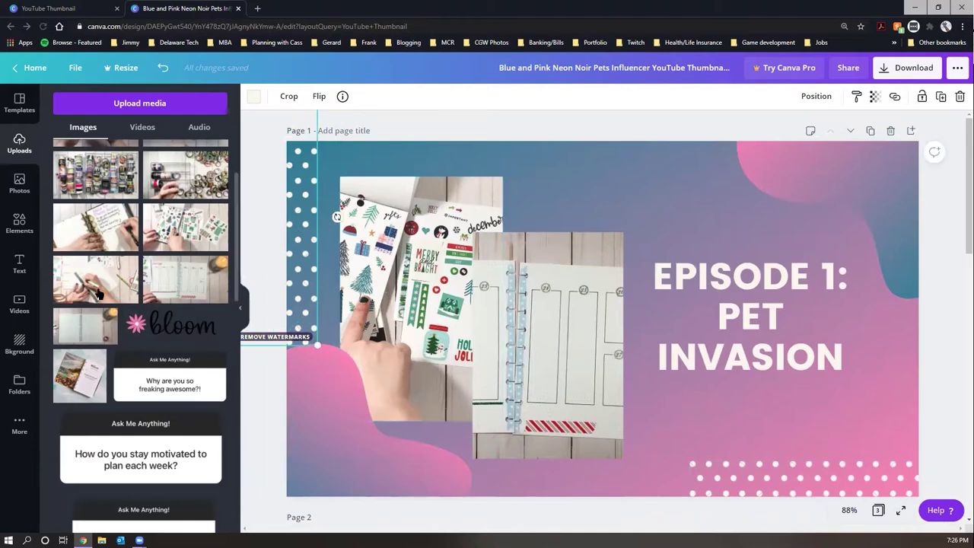
left_click(19, 185)
scroll(155, 422, "down", 3)
scroll(228, 312, "down", 5)
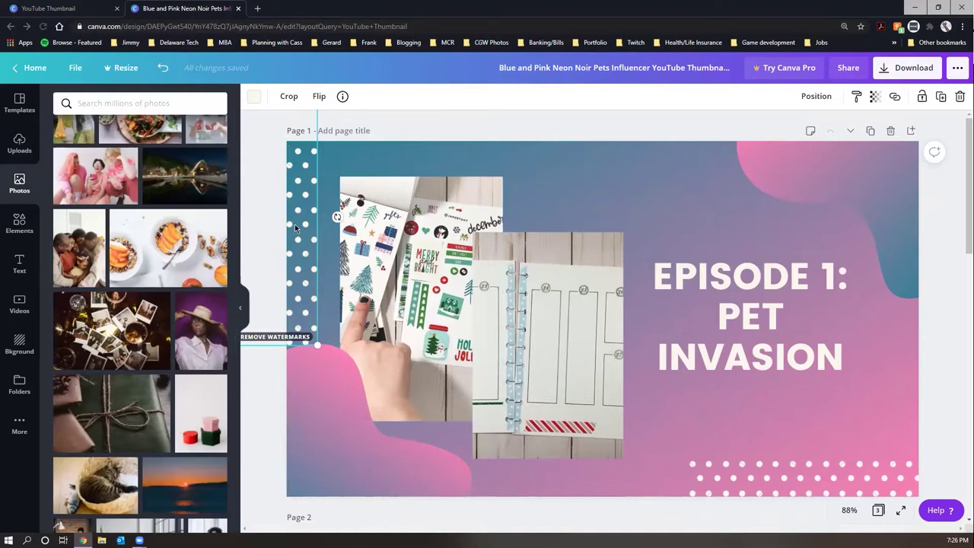
left_click(921, 67)
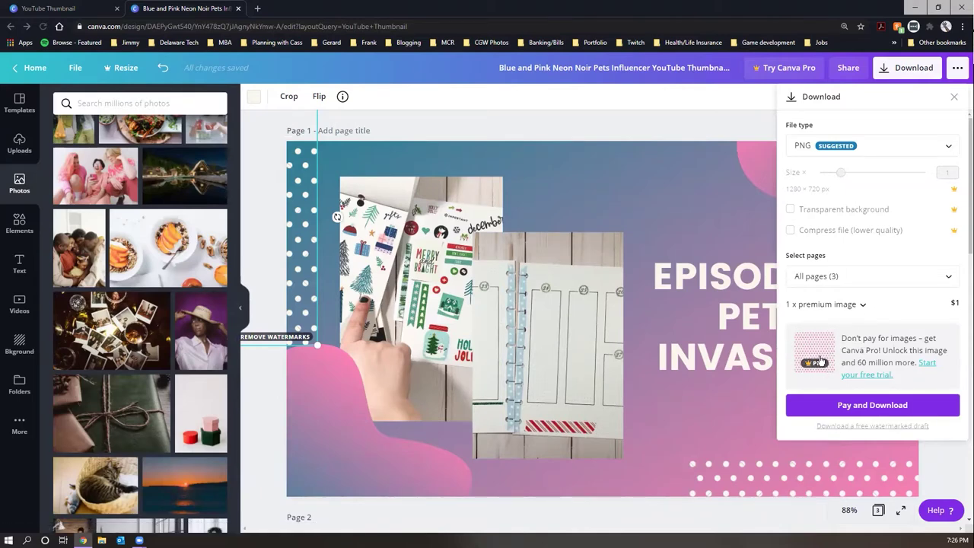
Download all three pages as a PNG zip and view 1.png from it.
left_click(872, 405)
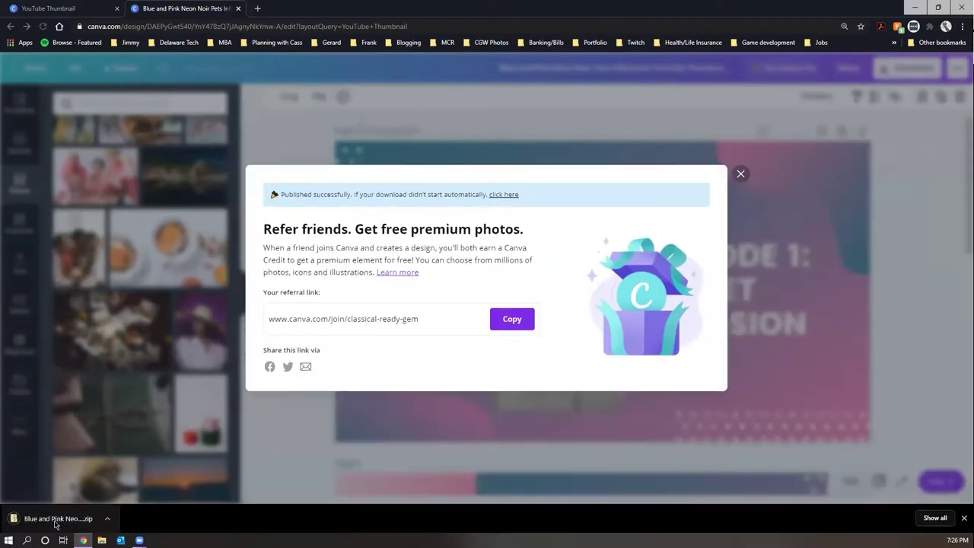
left_click(55, 524)
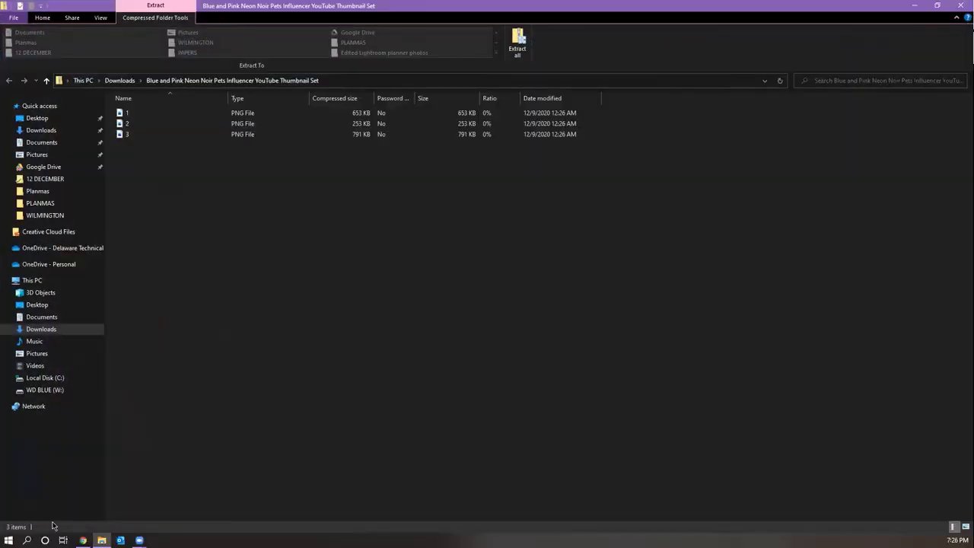
double_click(158, 114)
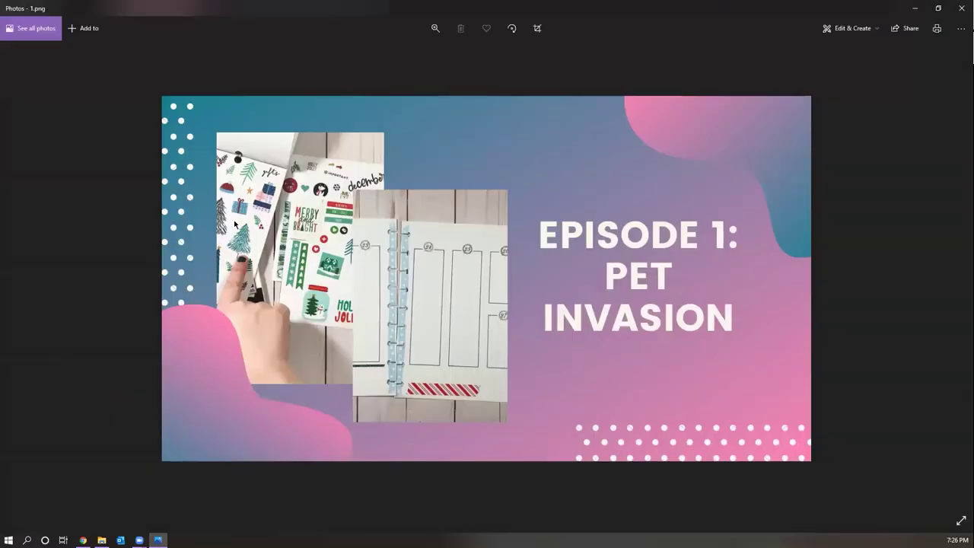
Zoom in and out on 1.png, then close Photos and the zip folder window.
scroll(235, 223, "up", 3)
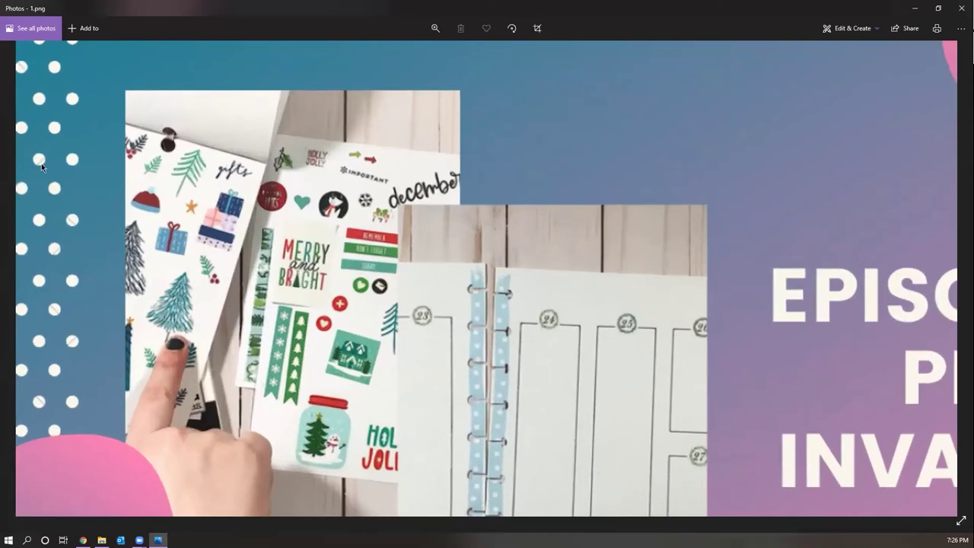
scroll(64, 205, "down", 3)
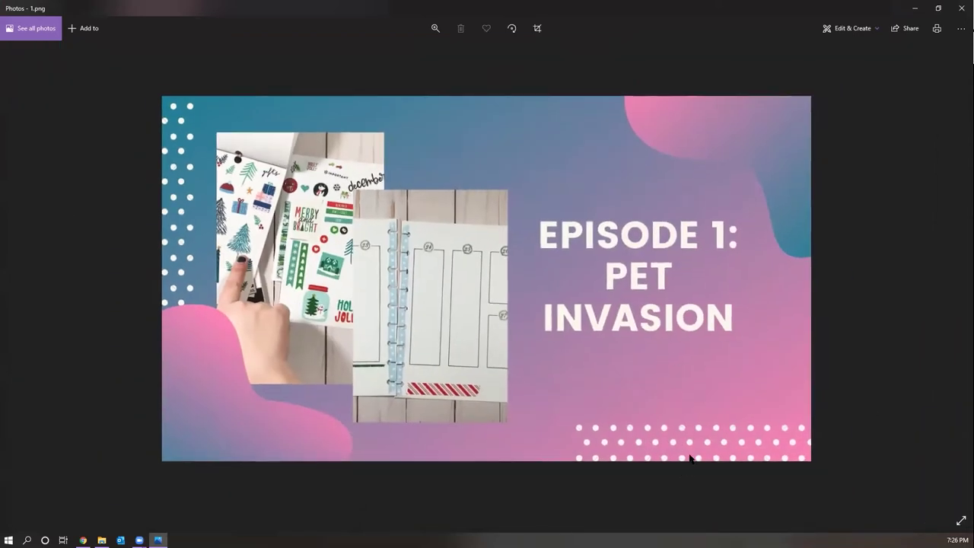
left_click(962, 8)
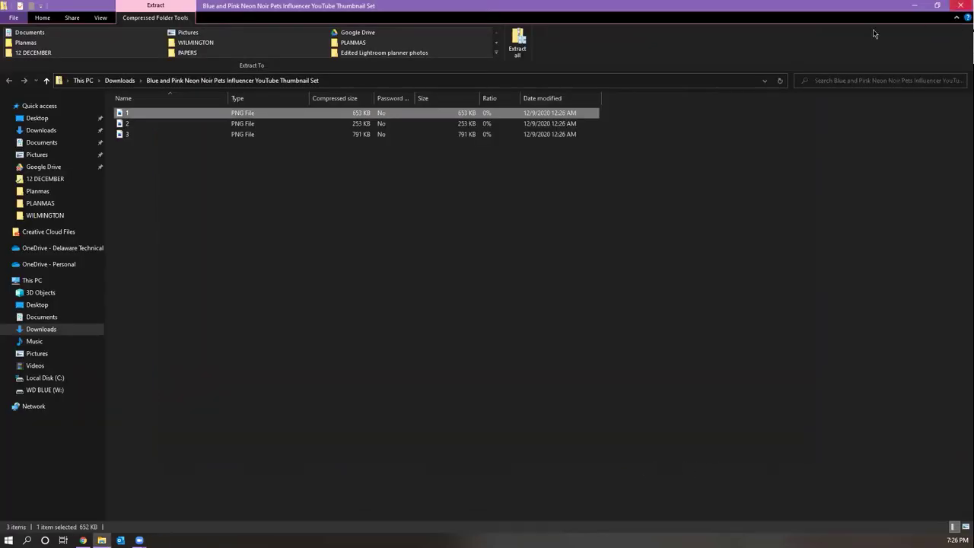
left_click(959, 5)
Dismiss the referral popup and search Elements for 'dots'.
left_click(740, 189)
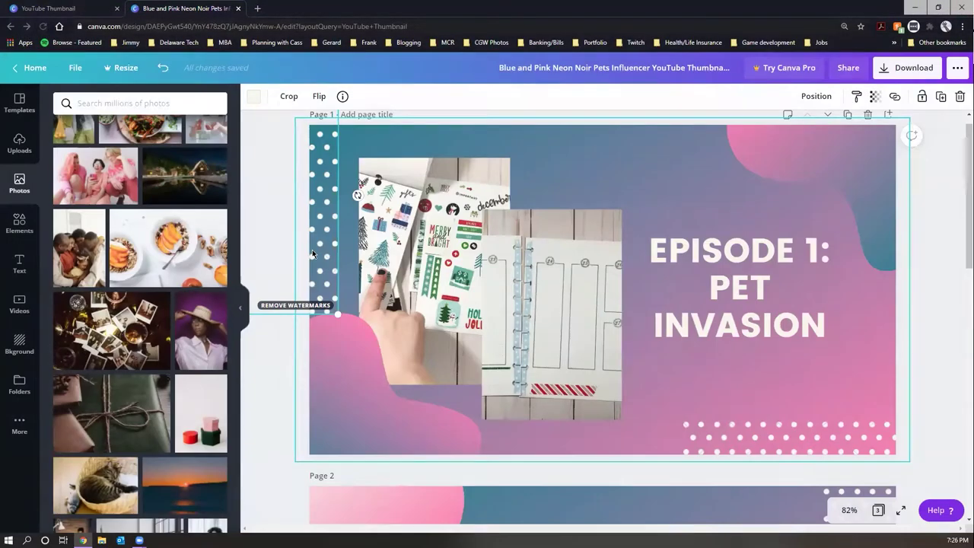
left_click(20, 237)
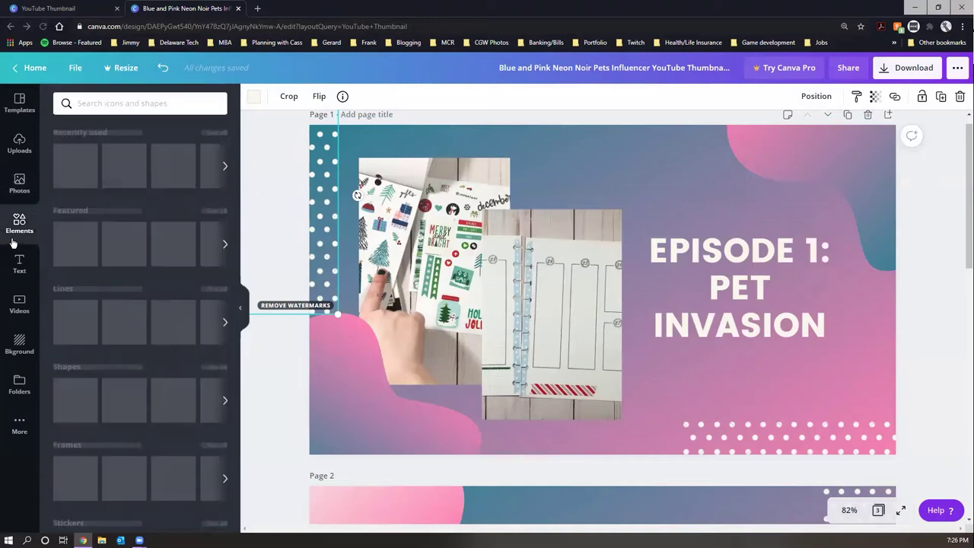
left_click(107, 102)
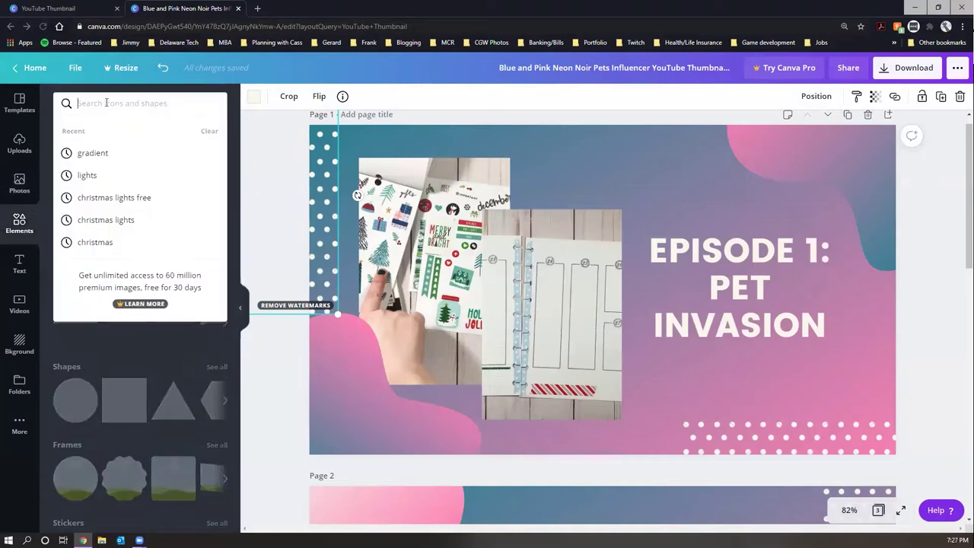
type("dots")
key("Return")
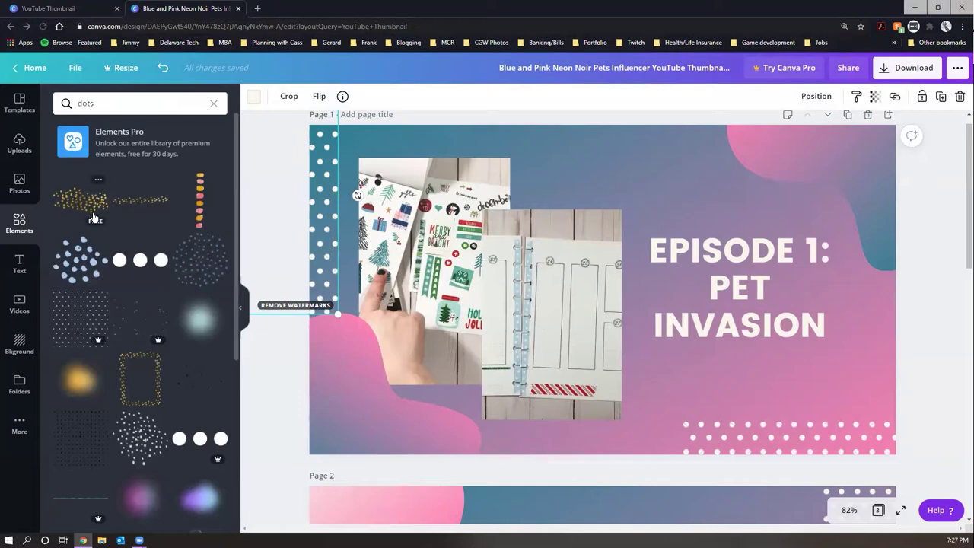
Scroll through the 'dots' results to find the black dot-grid element.
scroll(114, 289, "down", 3)
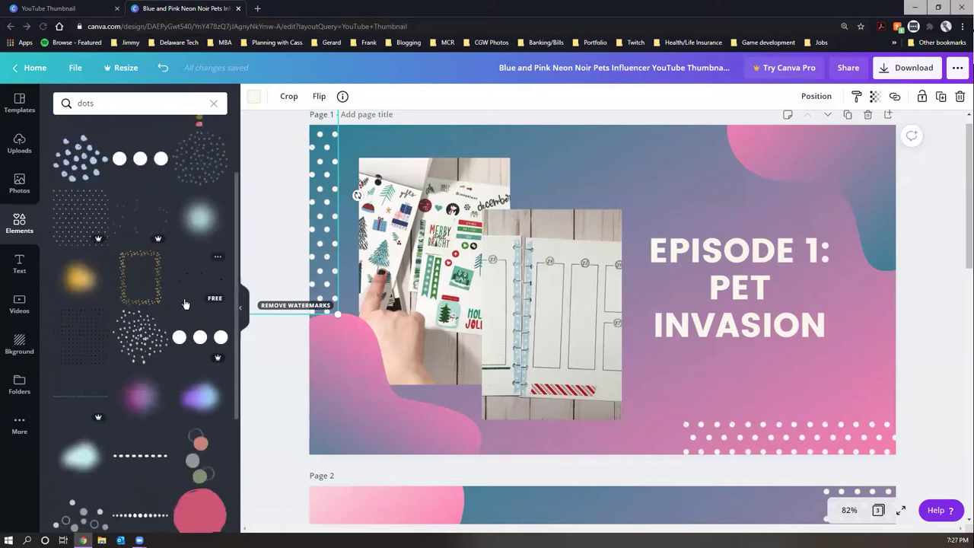
scroll(160, 331, "down", 4)
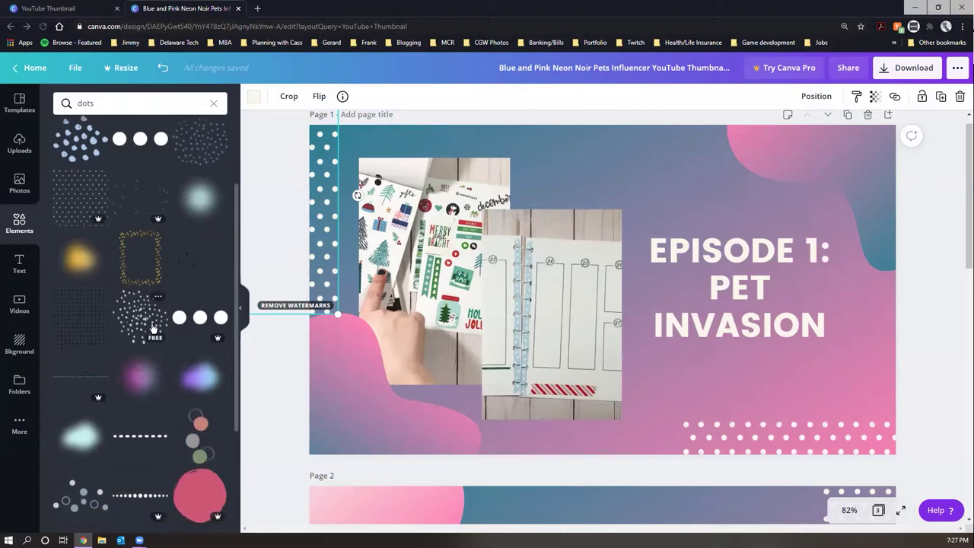
scroll(79, 282, "up", 5)
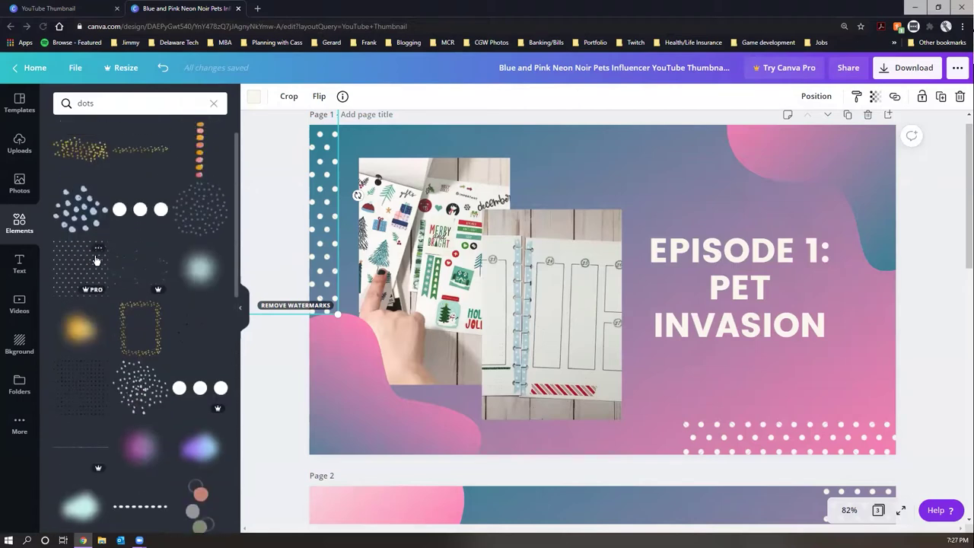
scroll(127, 335, "down", 1)
scroll(128, 327, "down", 3)
scroll(125, 237, "up", 1)
Add a dot-grid element at the page's left edge, enlarge it and make it white.
left_click(79, 242)
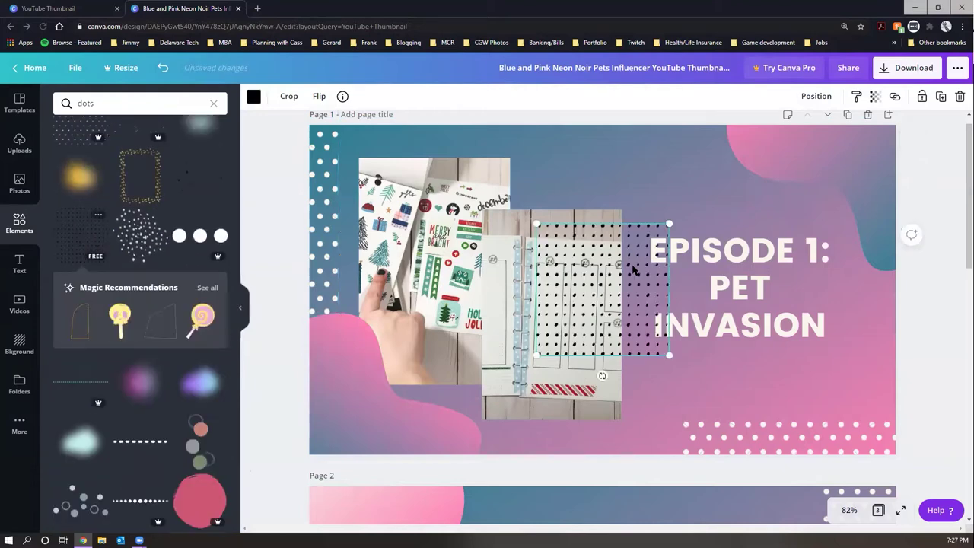
left_click_drag(579, 274, 305, 184)
left_click(313, 181)
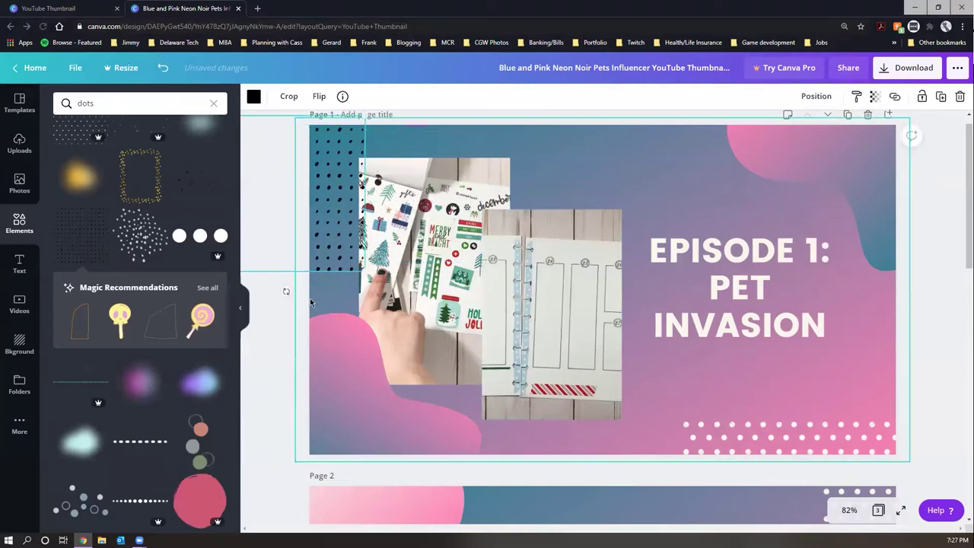
left_click_drag(342, 256, 364, 271)
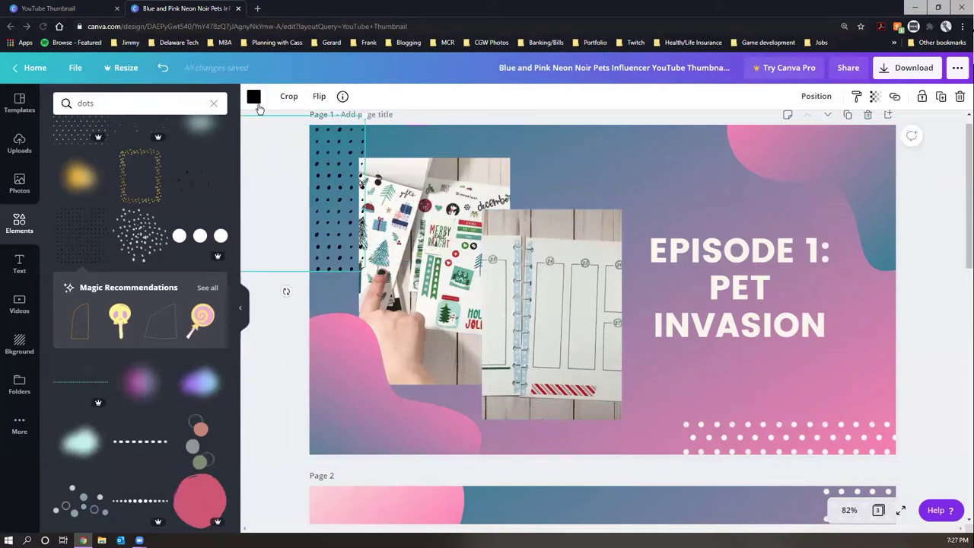
left_click(254, 96)
left_click(185, 207)
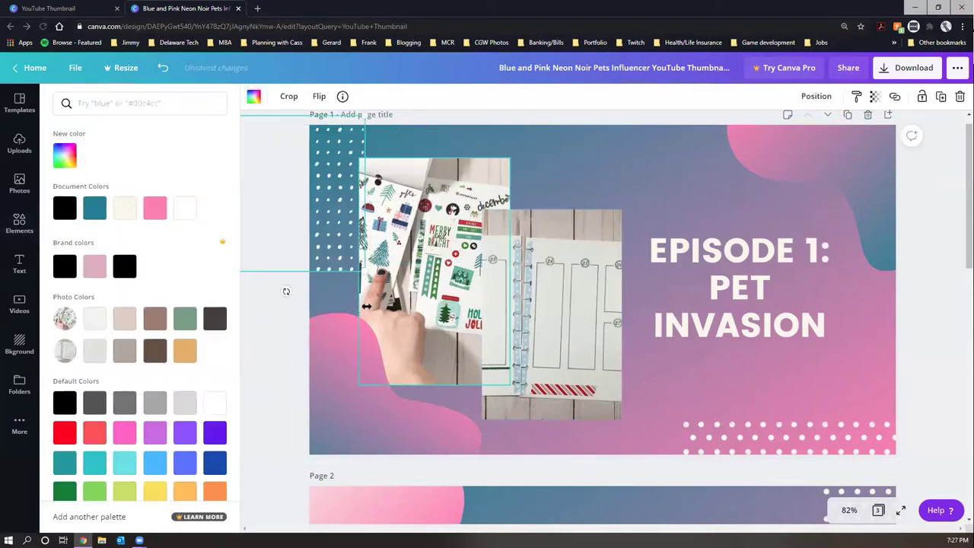
left_click(405, 299)
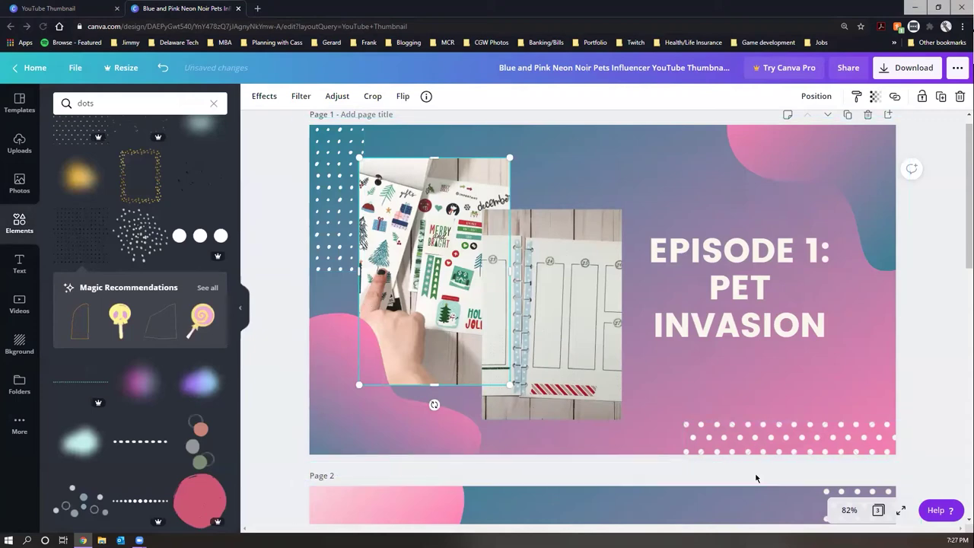
Delete the bottom-right dot strip; move the top-left dots pattern there, rotated about -65°.
left_click(763, 449)
key("Delete")
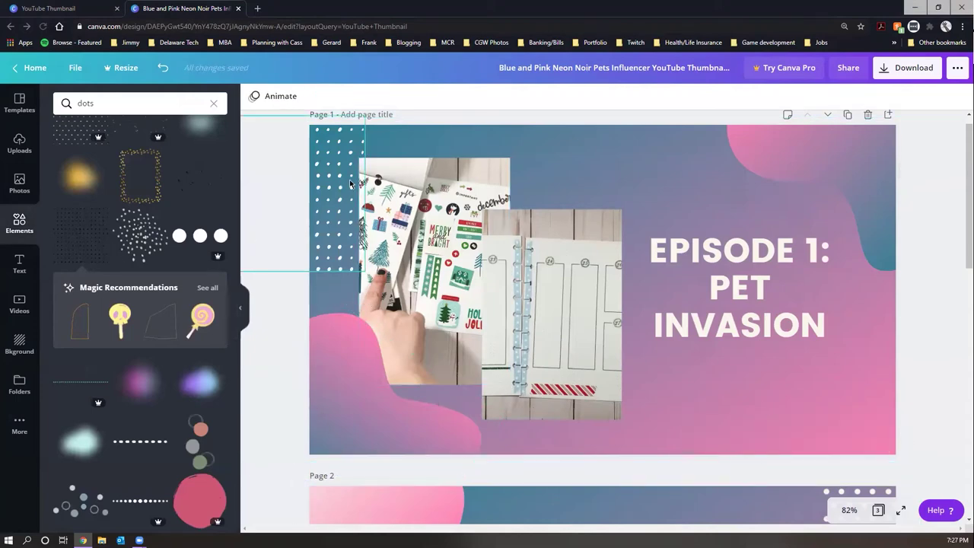
left_click(347, 188)
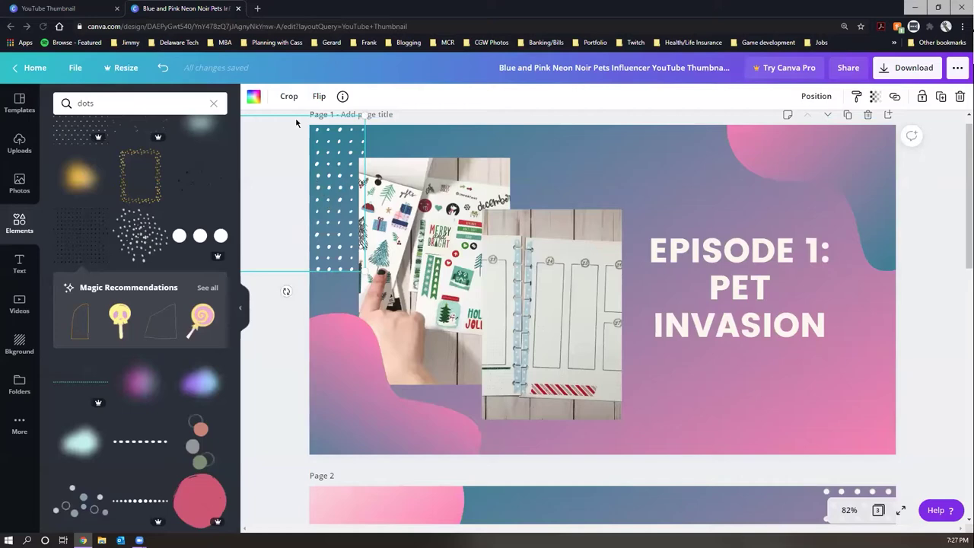
left_click_drag(346, 197, 833, 400)
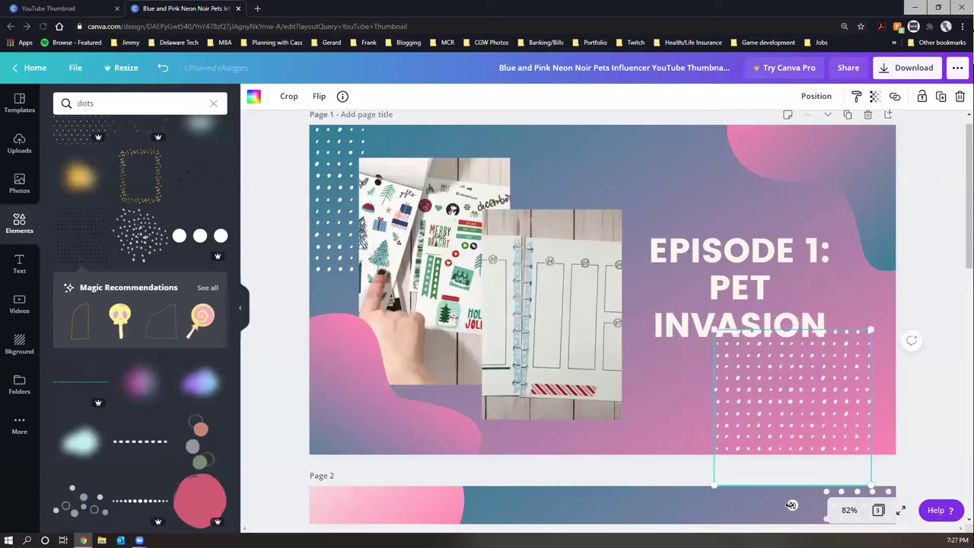
left_click_drag(793, 498, 883, 508)
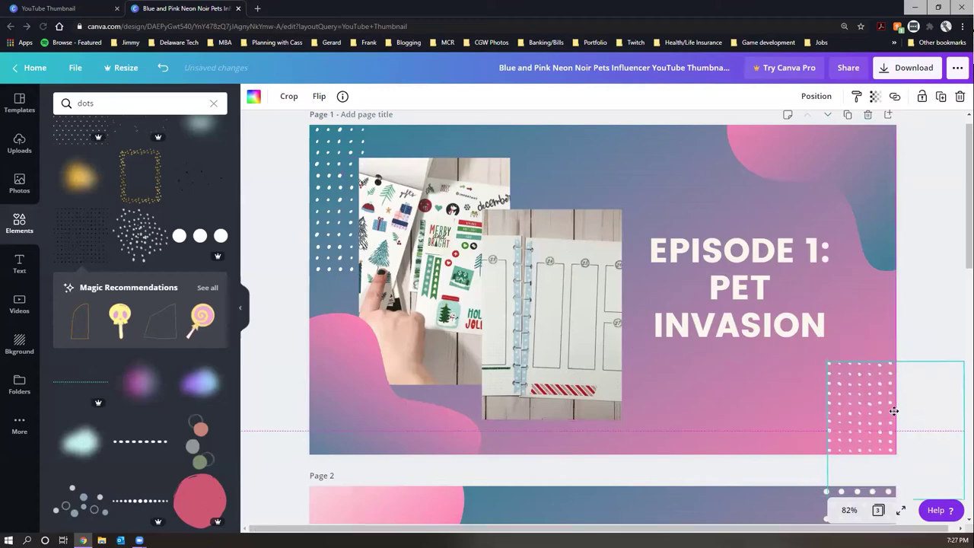
left_click_drag(863, 429, 883, 396)
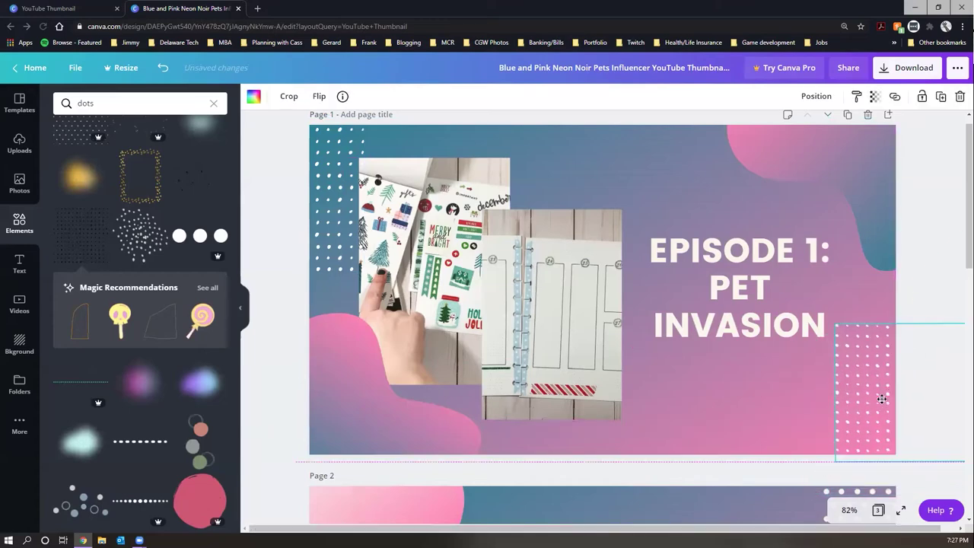
left_click(920, 273)
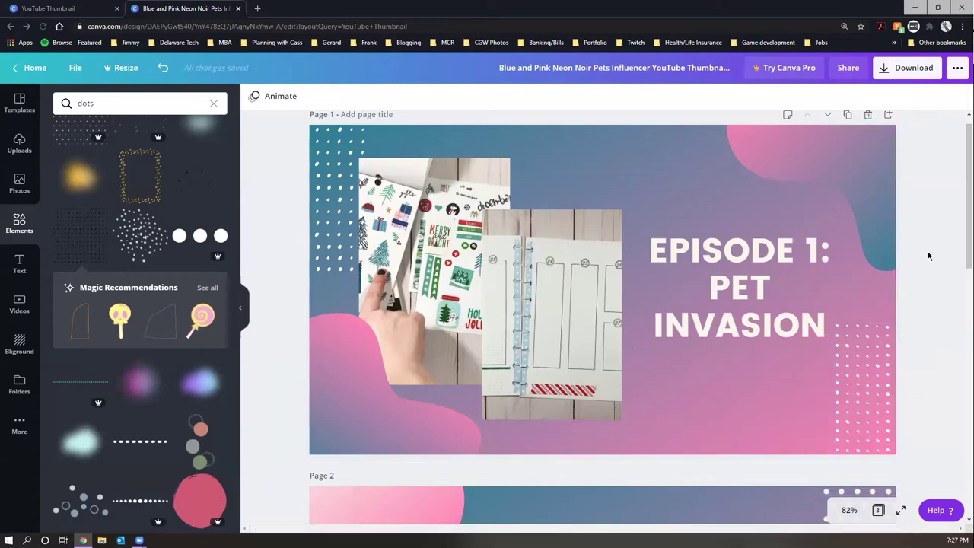
Replace the 'Episode 1: Pet Invasion' title with 'PLAN WITH ME!', breaking after PLAN.
left_click(744, 255)
double_click(724, 251)
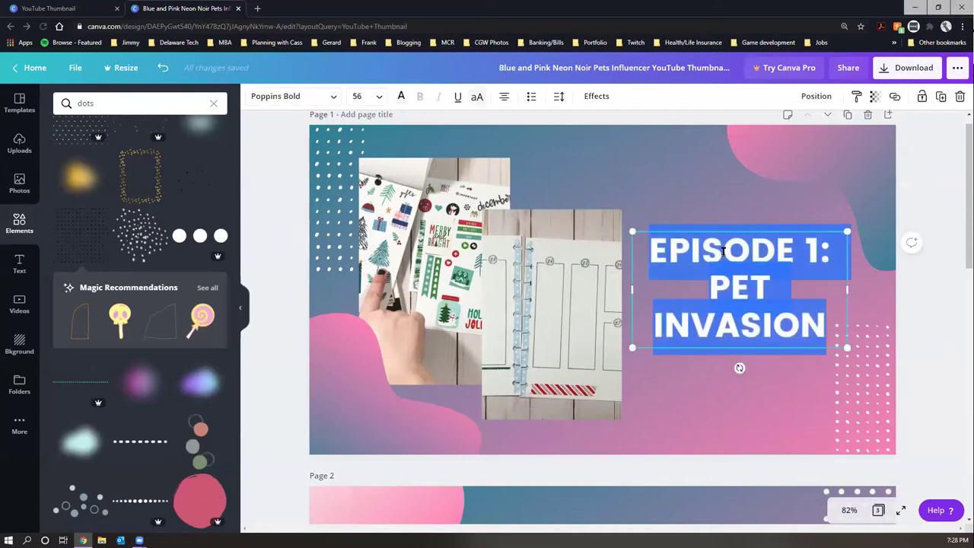
type("PLAN WITH ME!")
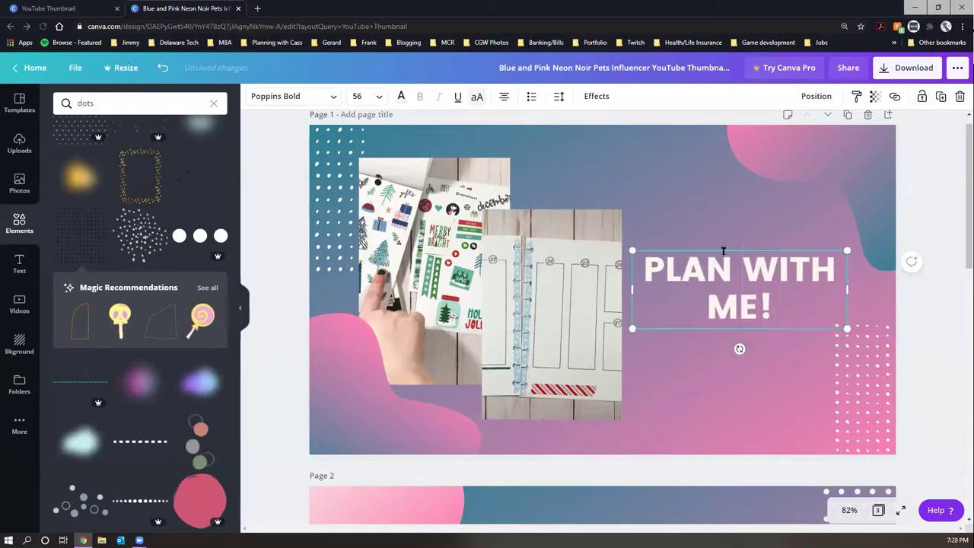
left_click(724, 252)
key("Return")
left_click(655, 383)
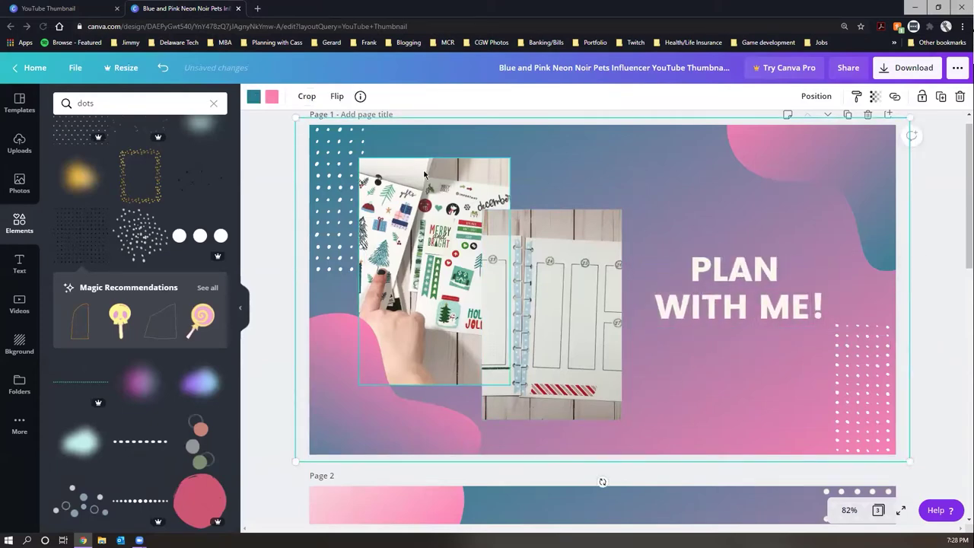
Open the New YouTube thumbnails design from Home and scroll to its MY CHEM page 3.
left_click(61, 8)
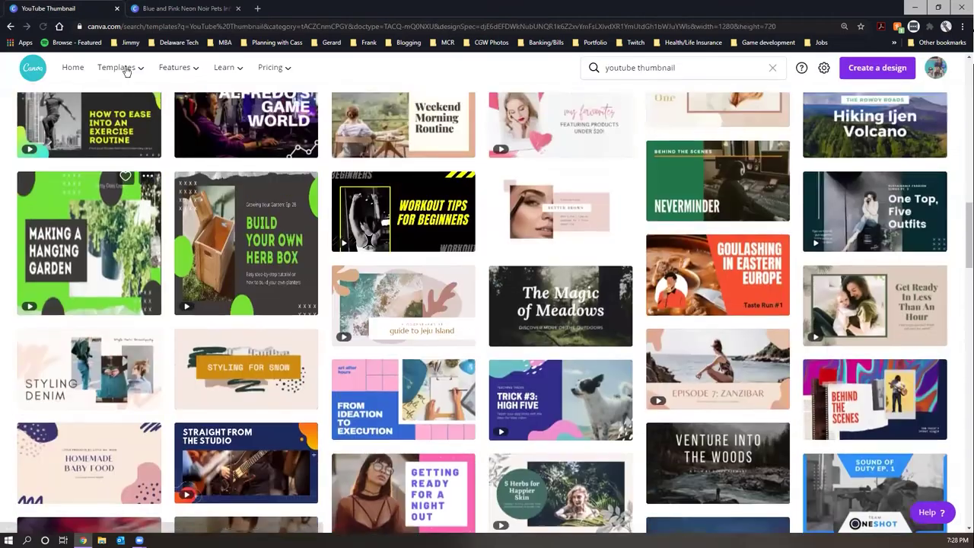
left_click(76, 73)
scroll(425, 222, "down", 3)
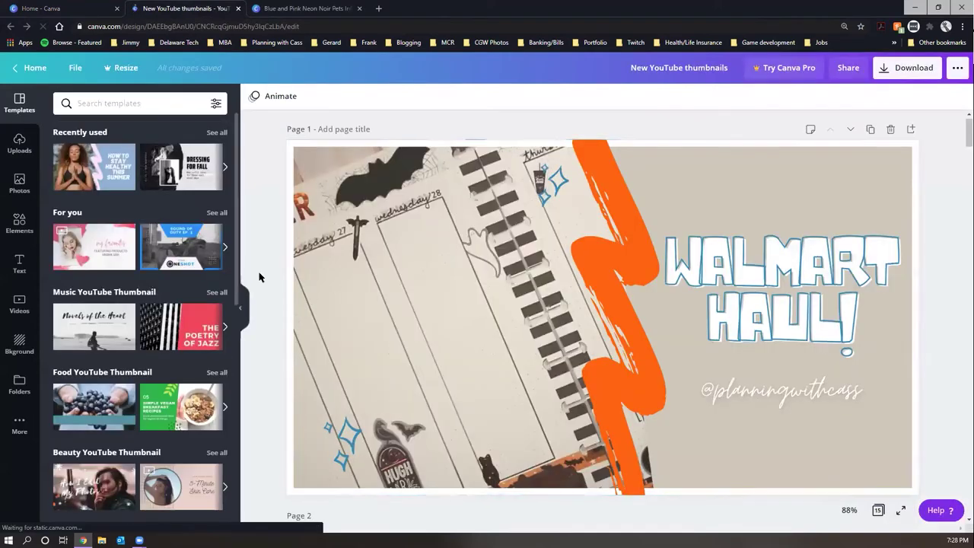
scroll(431, 218, "down", 1)
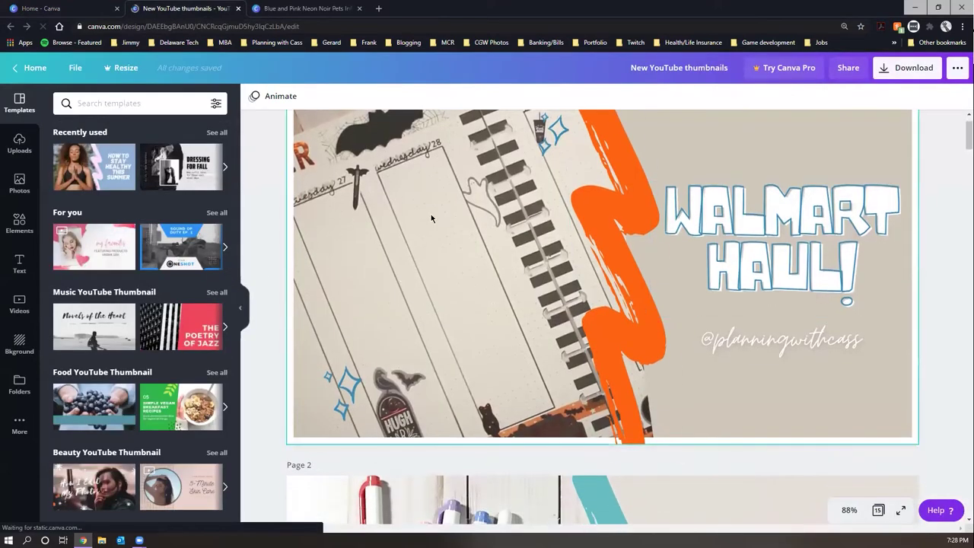
scroll(333, 385, "down", 10)
scroll(412, 379, "down", 1)
scroll(609, 399, "up", 1)
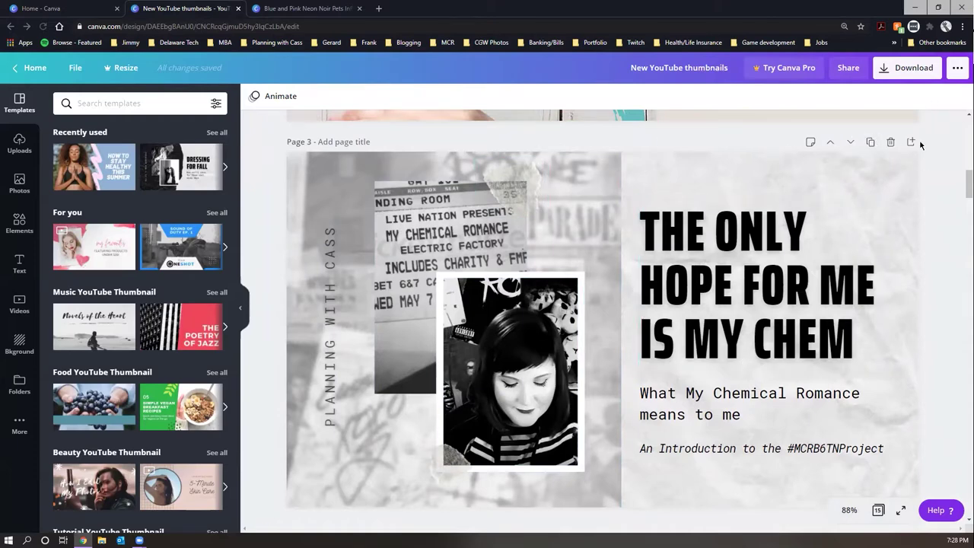
Duplicate the page 3 'THE ONLY HOPE FOR ME IS MY CHEM' thumbnail as page 4.
left_click(870, 143)
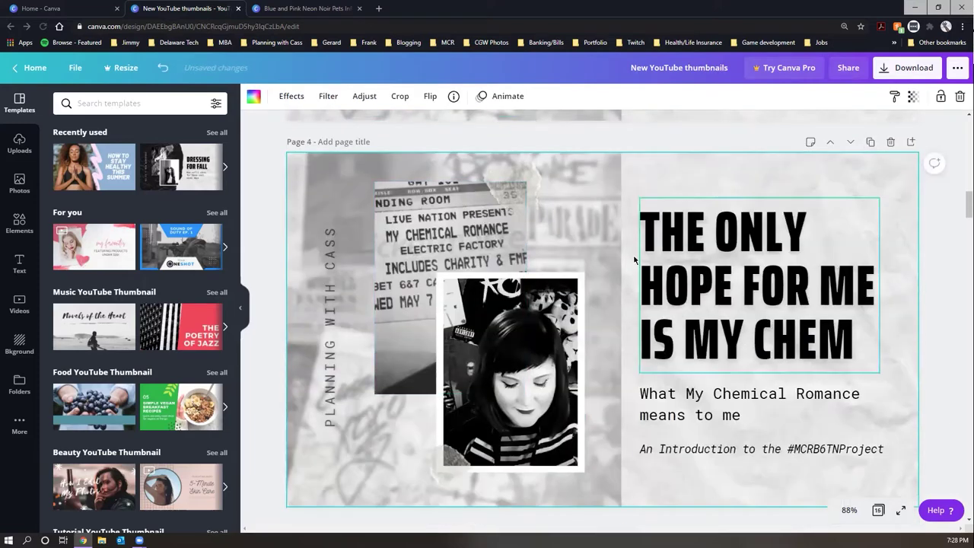
scroll(637, 320, "down", 4)
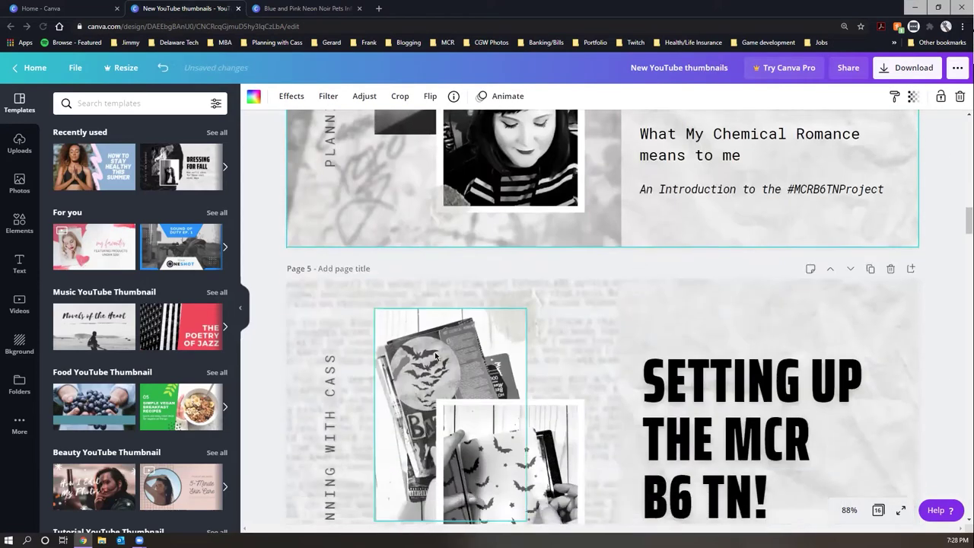
scroll(433, 355, "down", 2)
Scroll through the pages, selecting the SETTING UP and duplicated pages' background images.
left_click(350, 162)
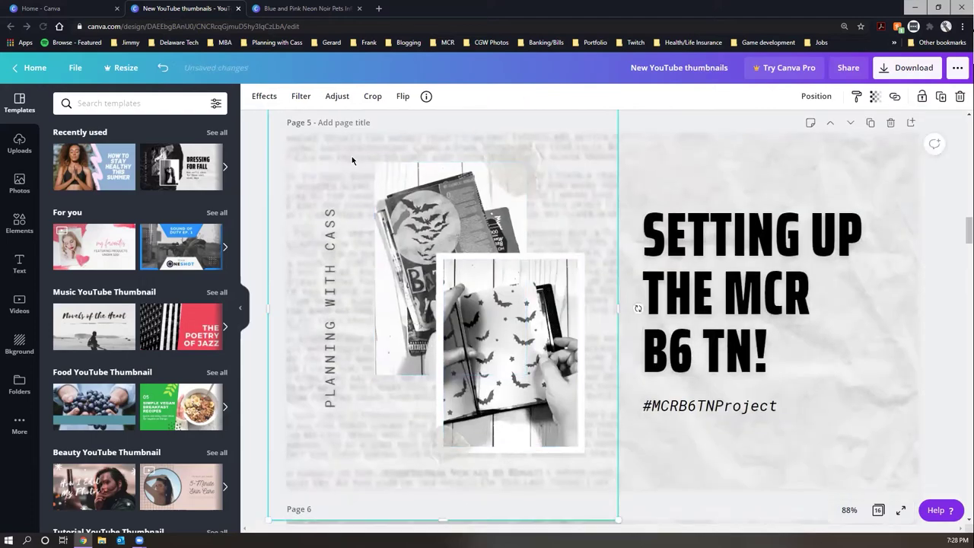
scroll(358, 332, "up", 5)
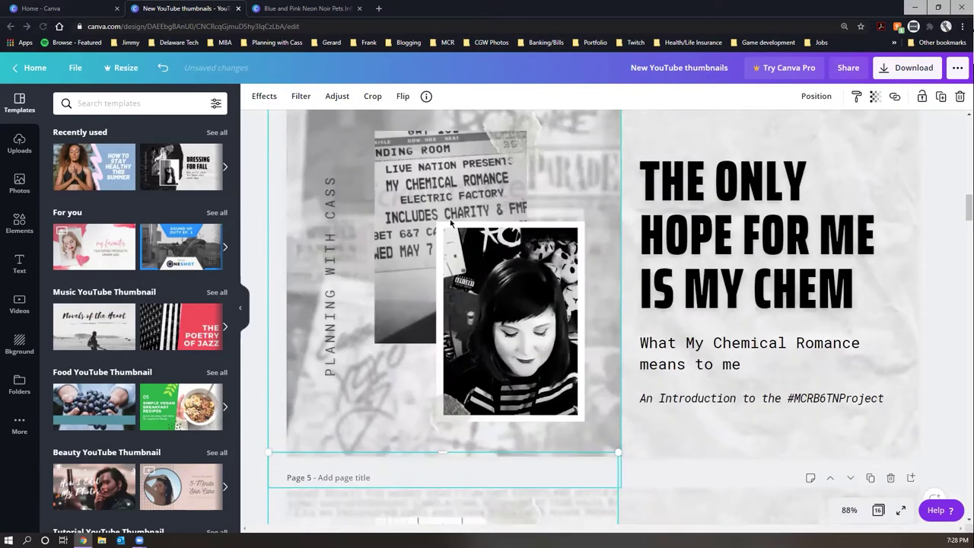
left_click(357, 424)
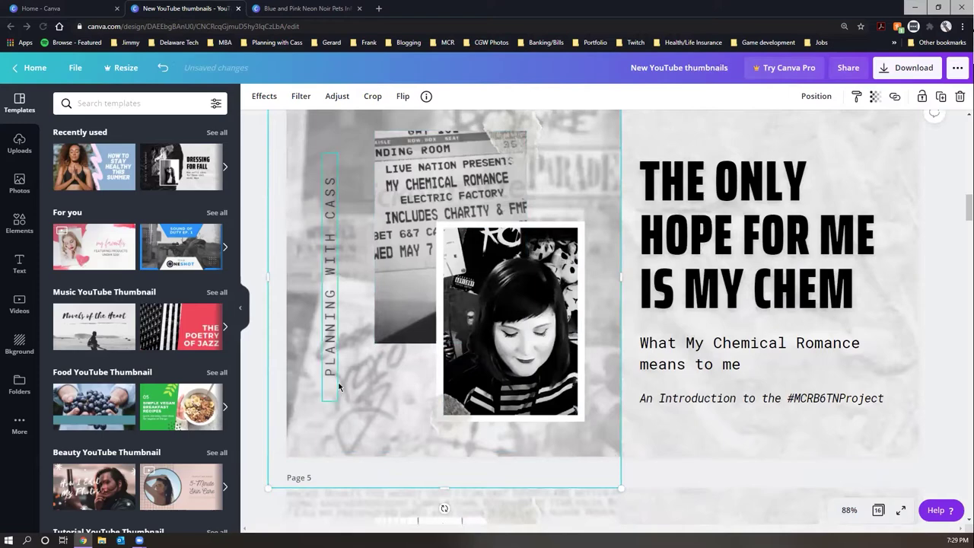
scroll(338, 360, "down", 5)
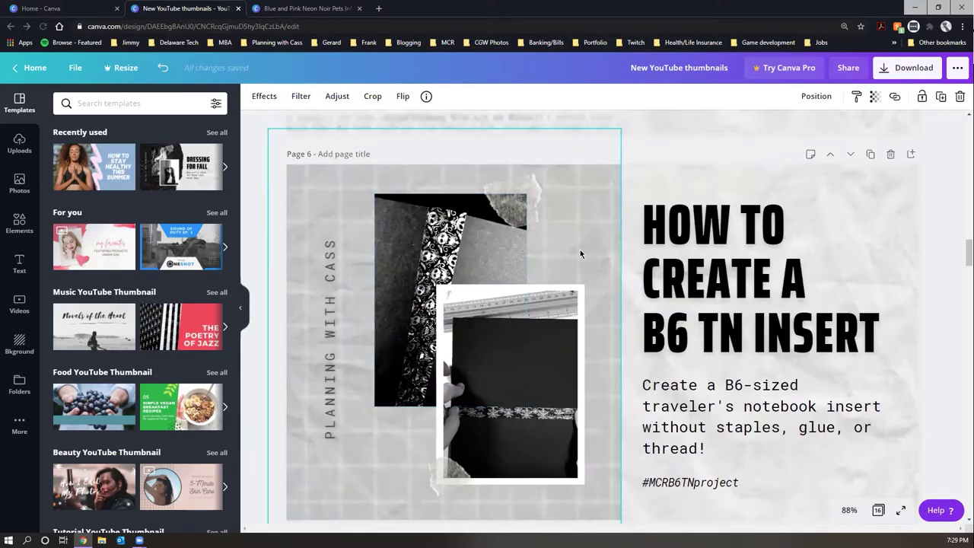
scroll(561, 249, "up", 8)
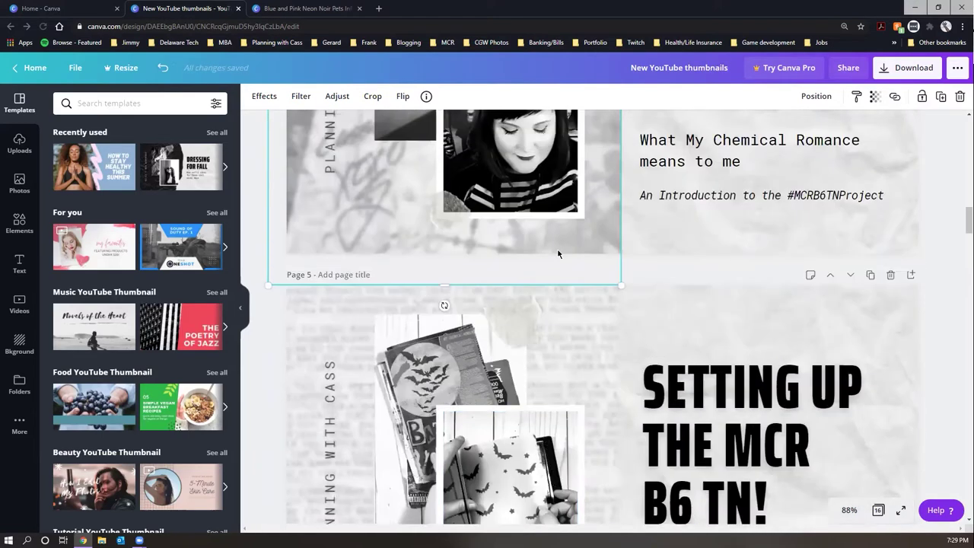
scroll(447, 245, "down", 4)
scroll(447, 245, "up", 6)
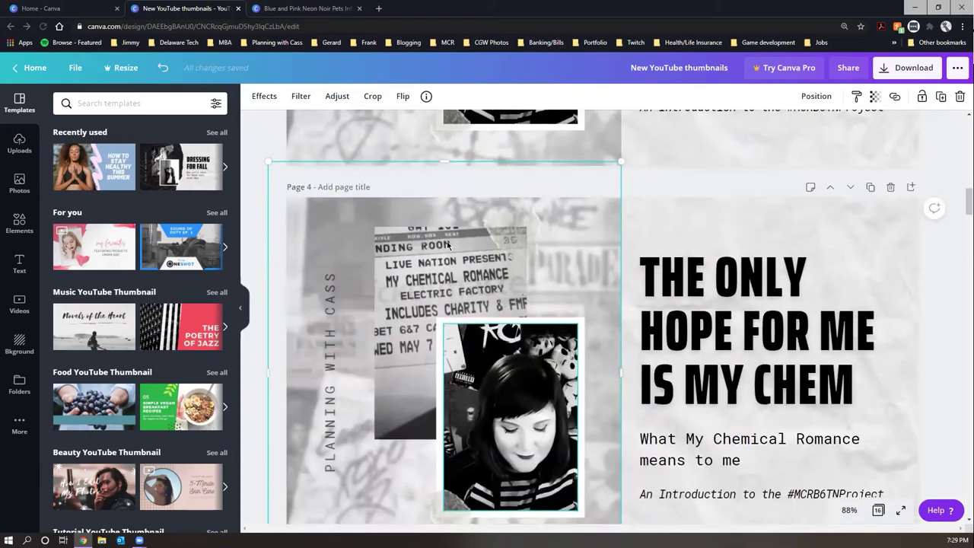
scroll(448, 245, "down", 4)
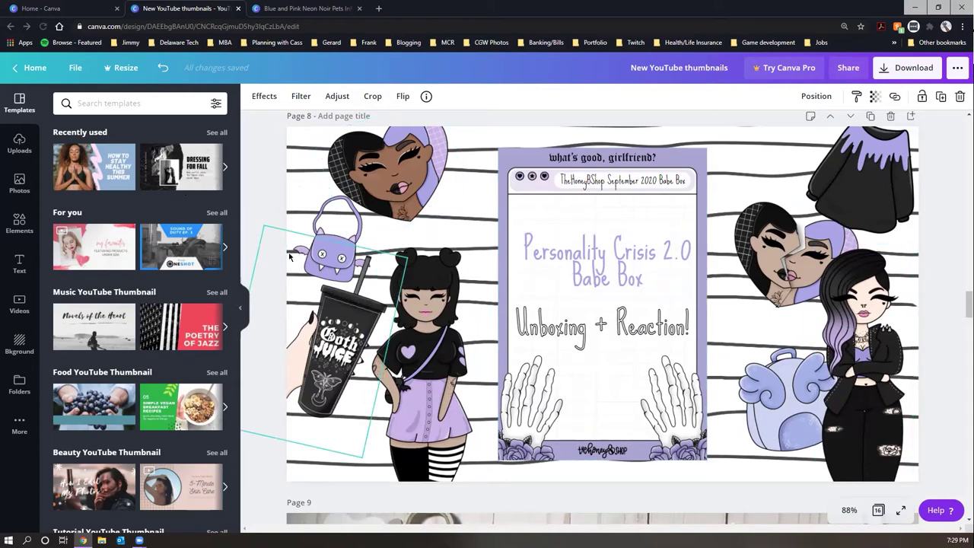
Scroll down to page 9's 'Creating a December Mood Tracker!' thumbnail.
scroll(610, 178, "down", 5)
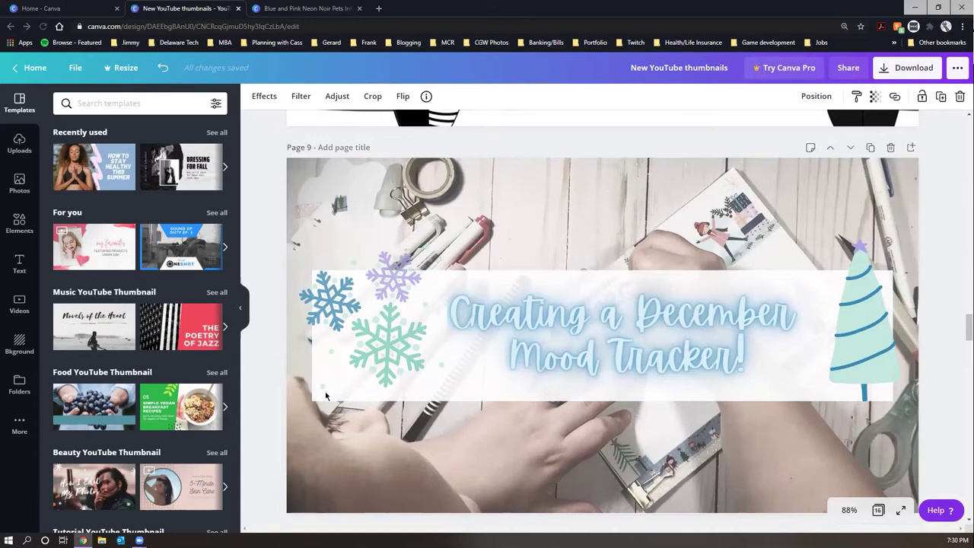
Make the white title banner slightly see-through, then select the snowflake group and background photo.
scroll(328, 252, "down", 1)
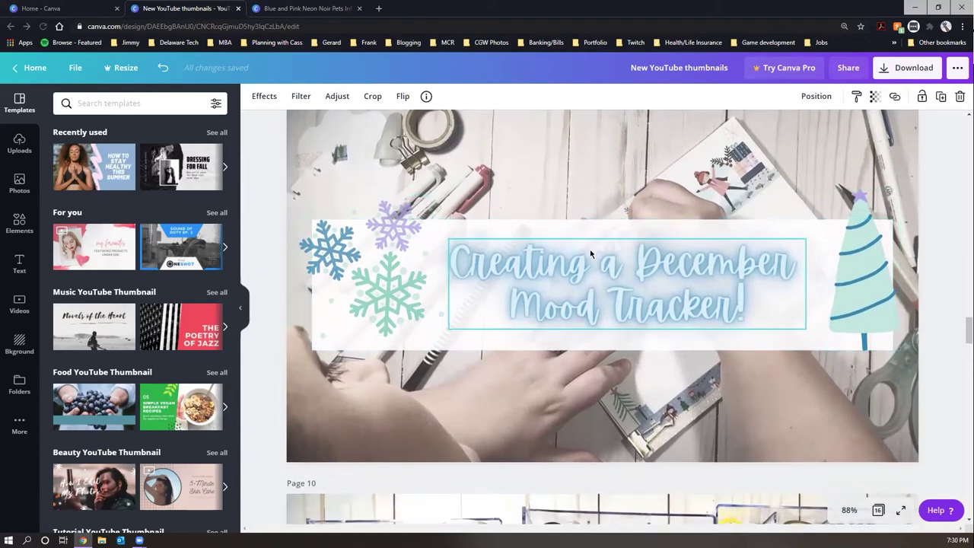
left_click(621, 228)
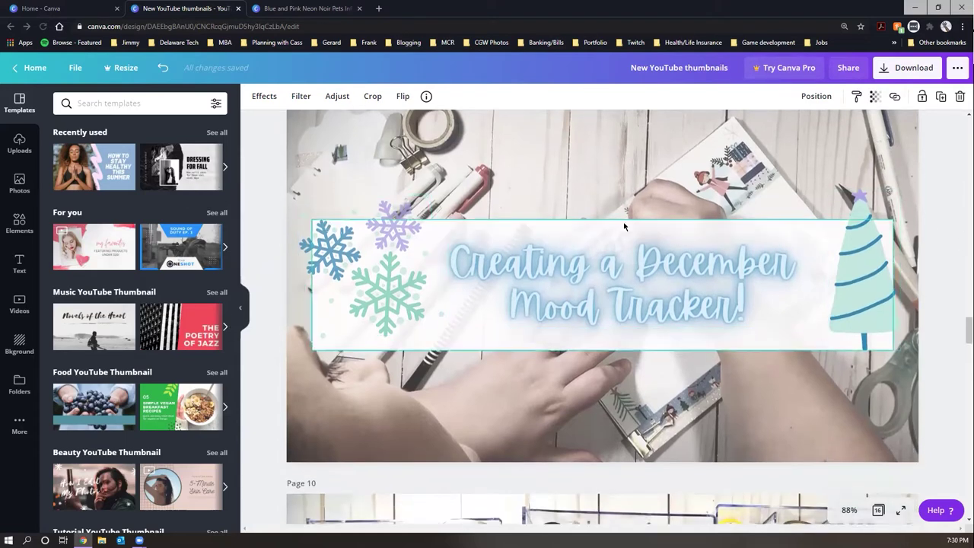
left_click(876, 96)
mouse_move(832, 126)
left_mouse_down()
mouse_move(796, 124)
mouse_move(833, 127)
left_mouse_up()
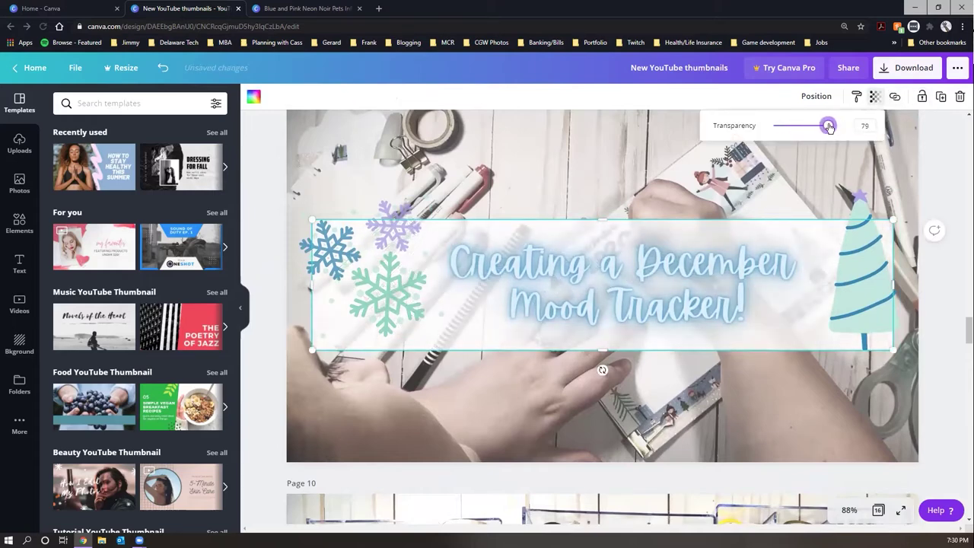
key("Escape")
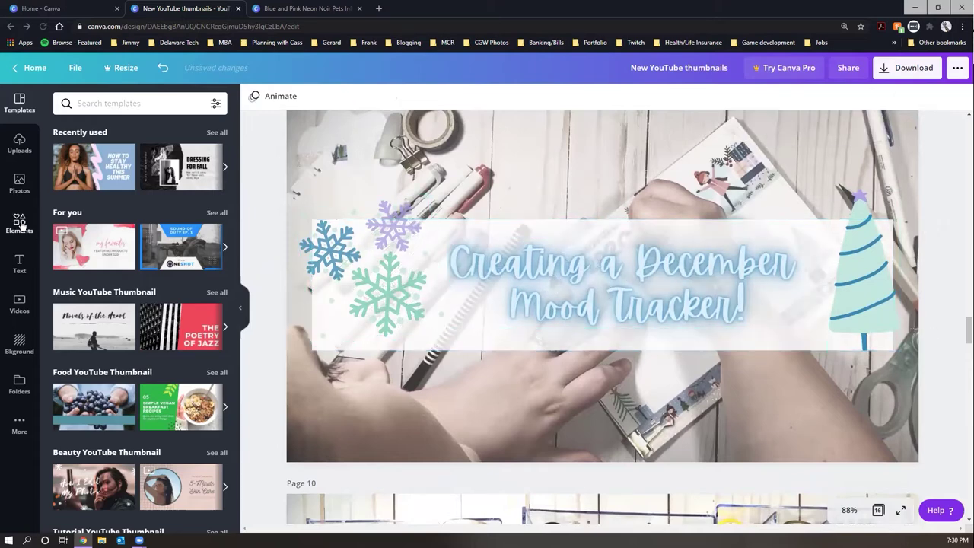
left_click(19, 222)
left_click(358, 272)
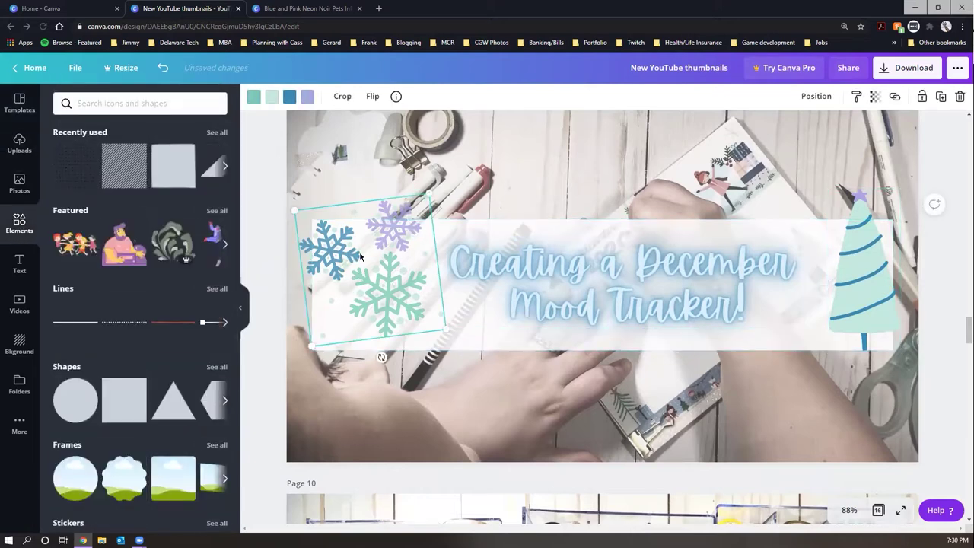
left_click(569, 180)
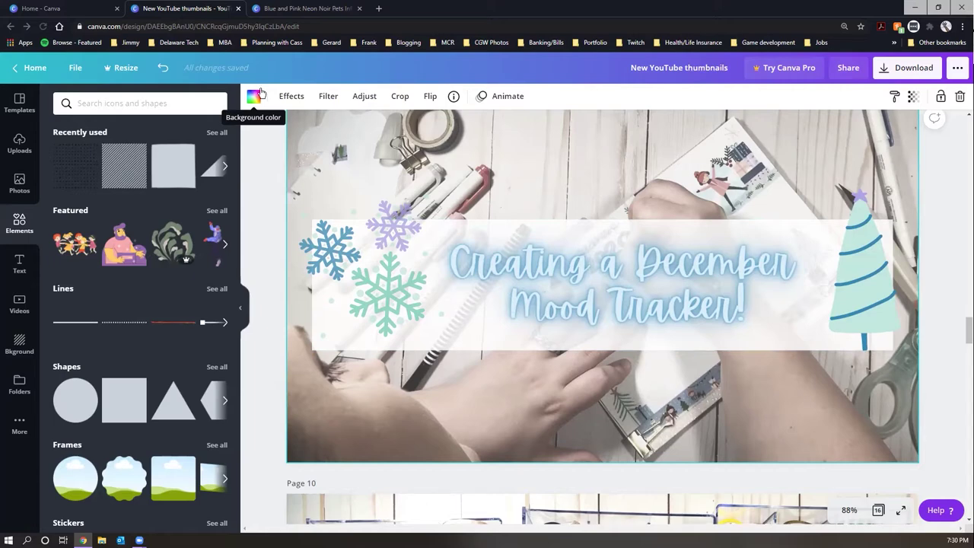
Scroll through pages 10–14 to My Favorite Pens!, then bring up the Planmas folder.
scroll(705, 491, "down", 5)
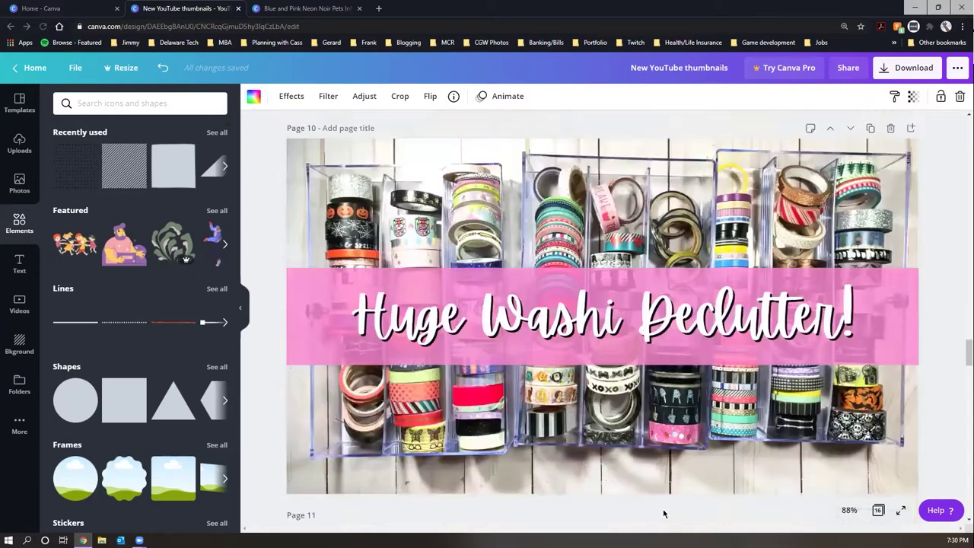
scroll(542, 235, "down", 5)
scroll(787, 384, "down", 5)
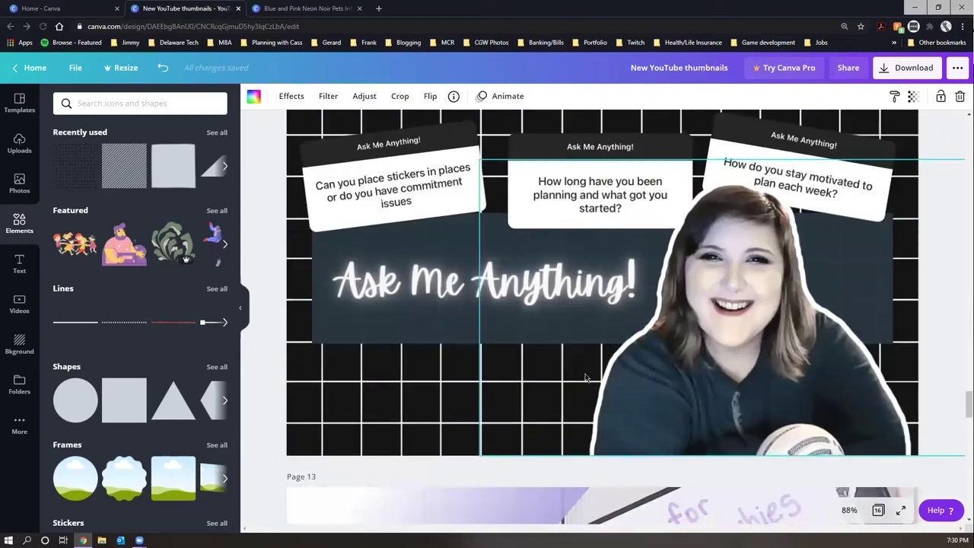
scroll(659, 301, "down", 5)
scroll(652, 297, "up", 1)
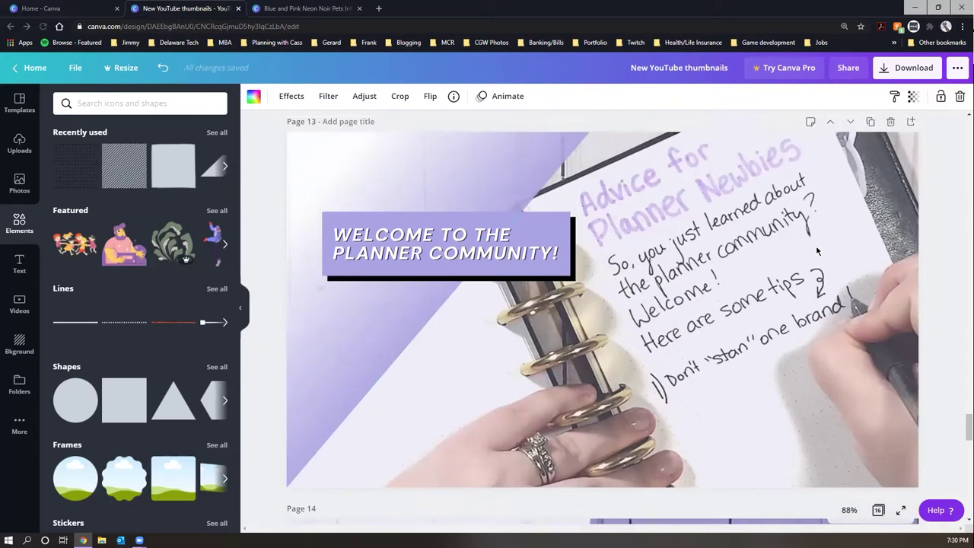
scroll(609, 281, "down", 5)
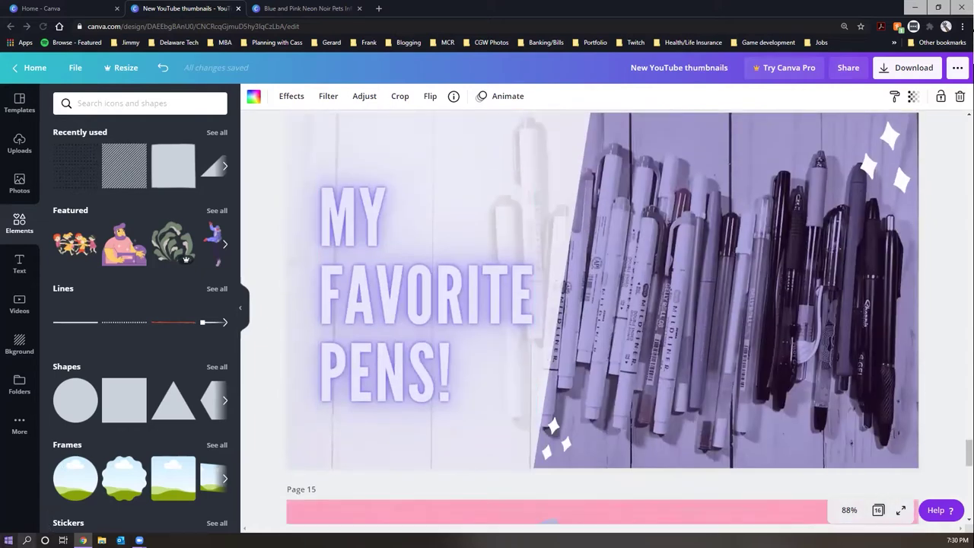
left_click(102, 540)
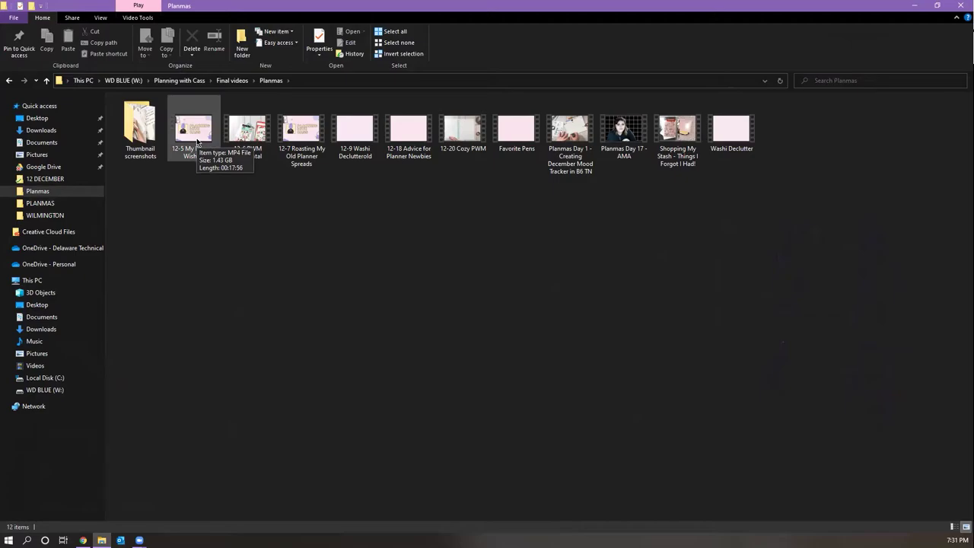
Play '12-5 My Planner Wishlist' in Movies & TV instead of the default player.
double_click(197, 141)
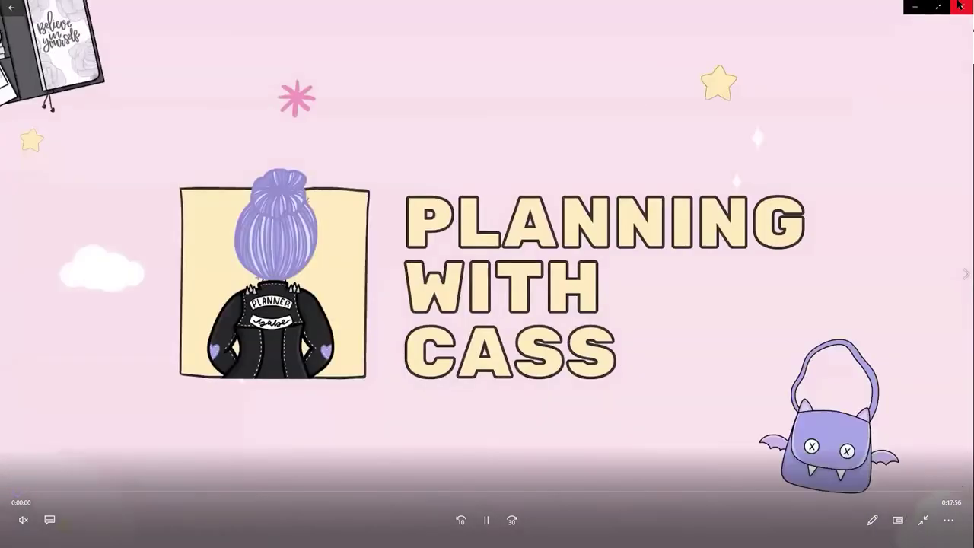
left_click(960, 6)
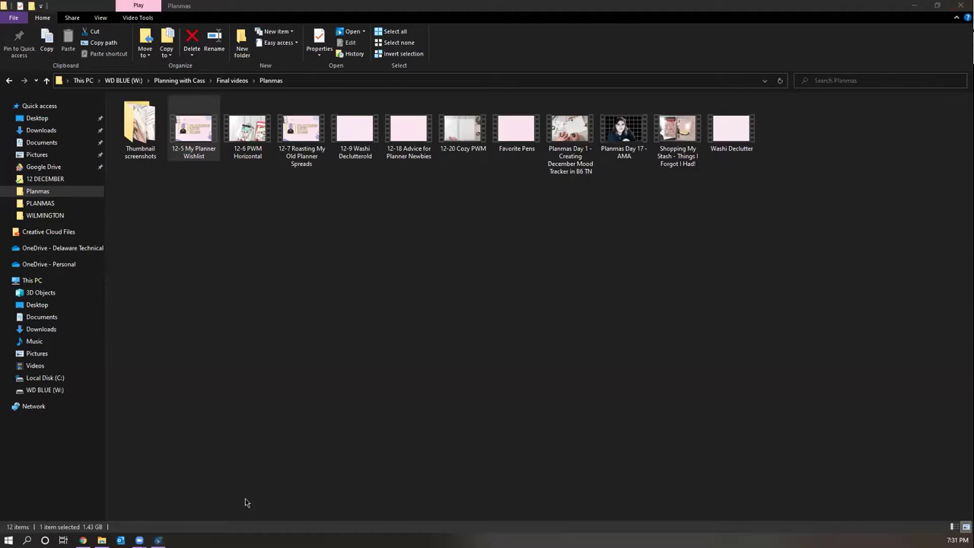
right_click(200, 135)
mouse_move(258, 194)
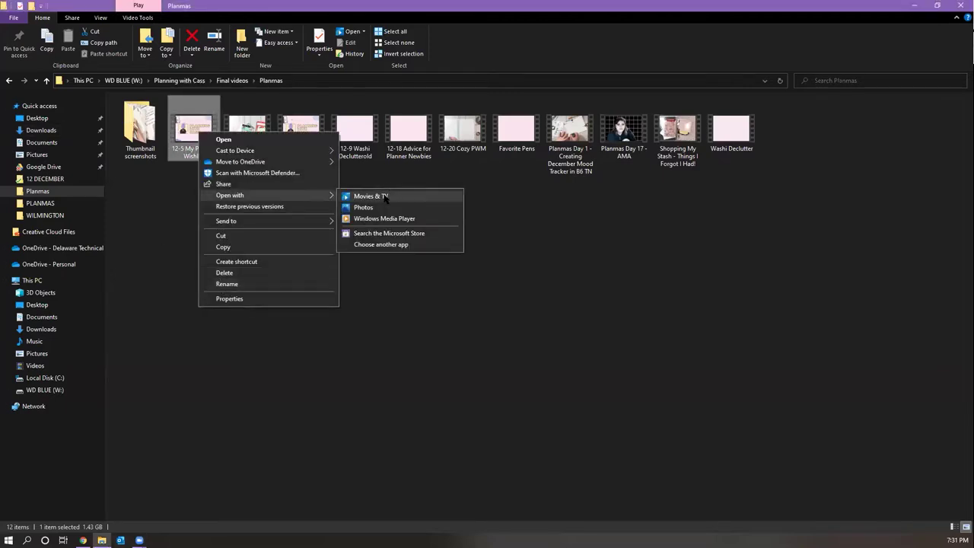
left_click(371, 196)
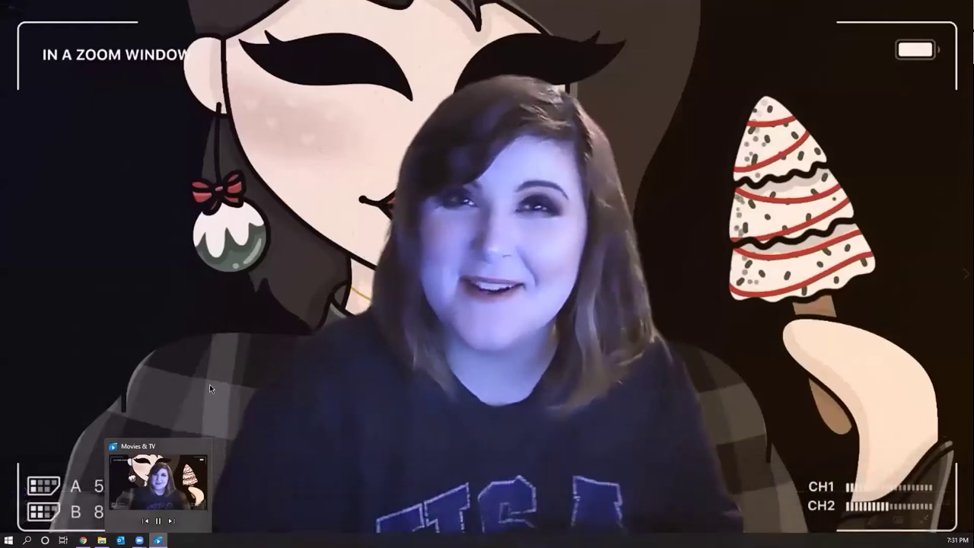
Save the planner paper web page frame as a 1920 x 1080 '12-5 My Planner Wishlist_Moment' JPG on the Desktop.
left_click(516, 300)
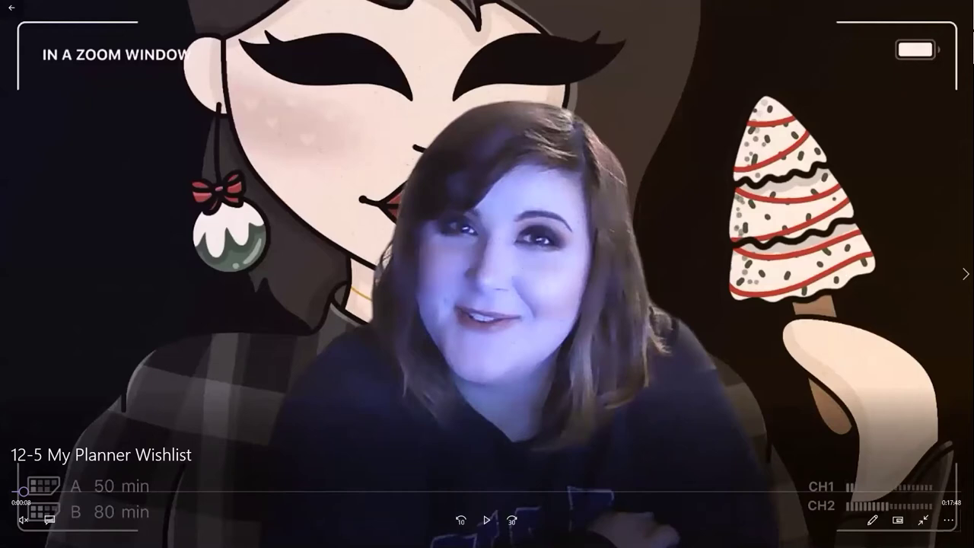
left_click(948, 520)
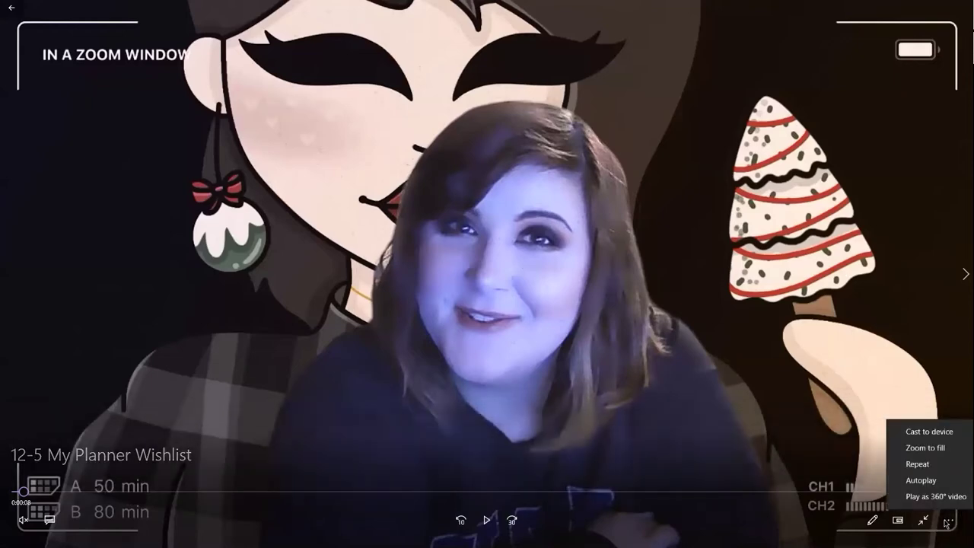
left_click(924, 520)
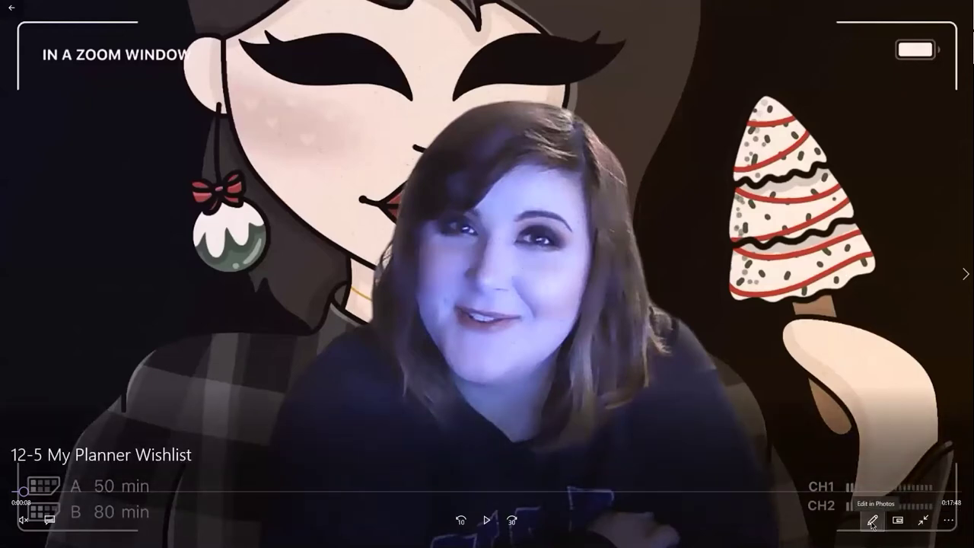
left_click(873, 523)
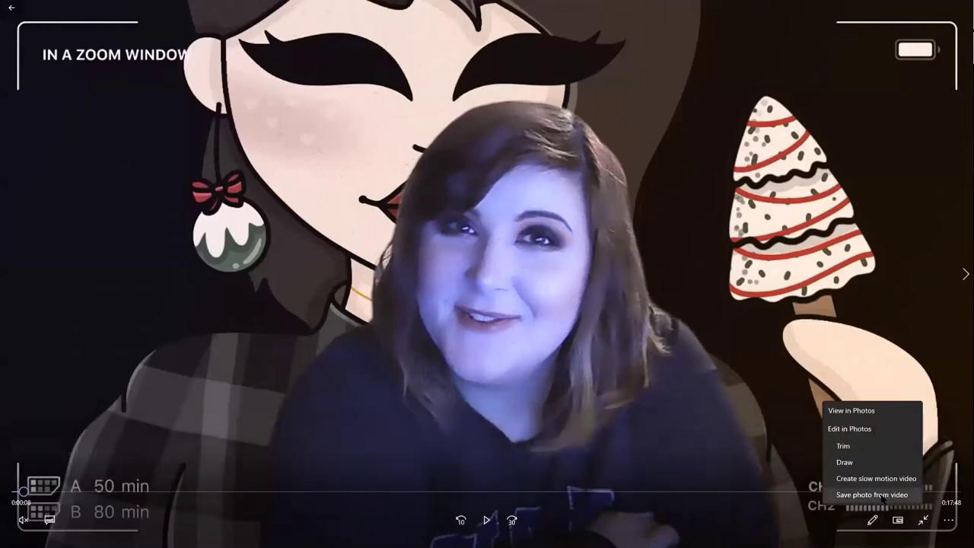
left_click(874, 495)
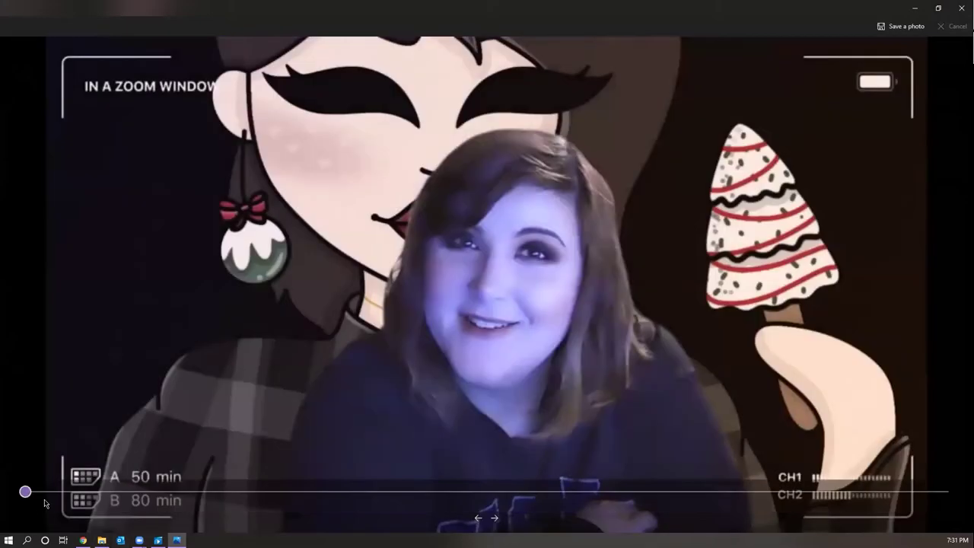
left_click_drag(26, 492, 543, 491)
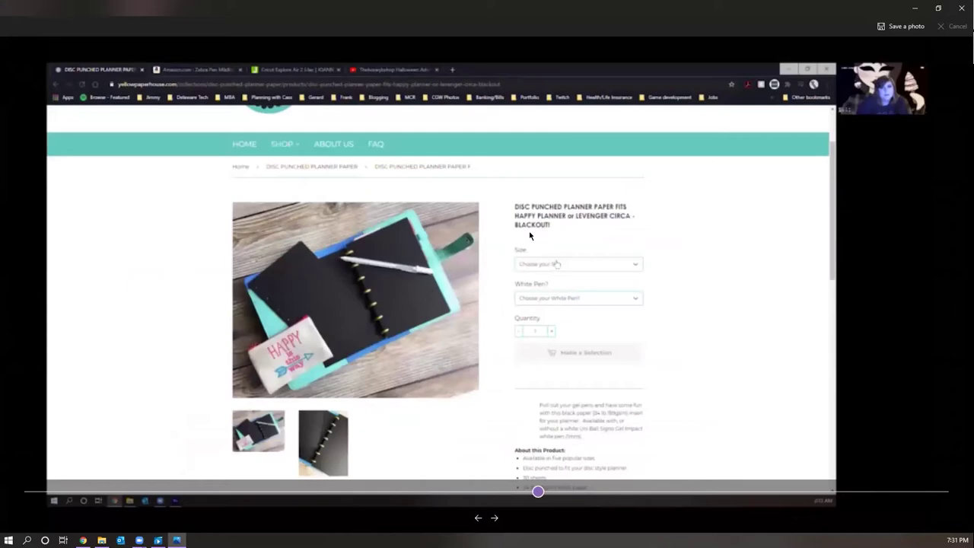
left_click(901, 25)
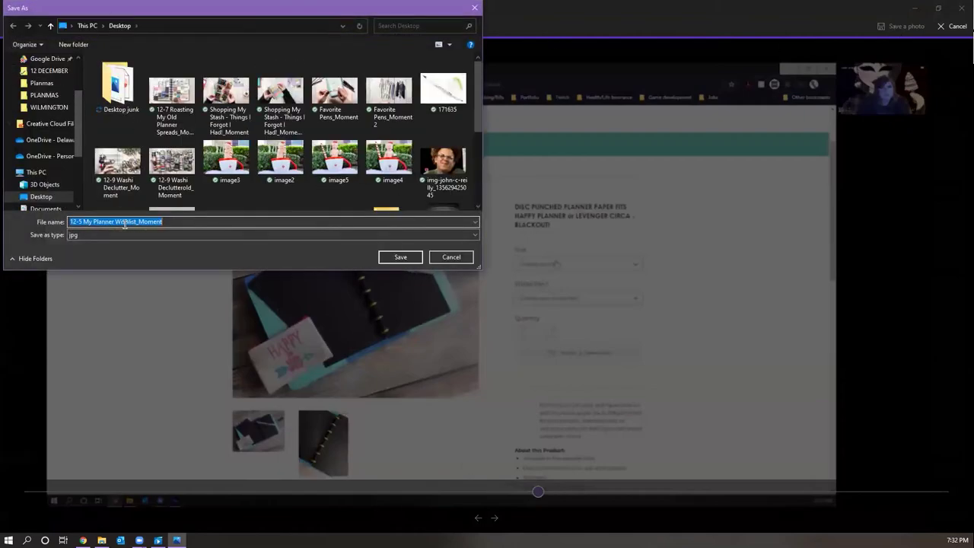
left_click(415, 255)
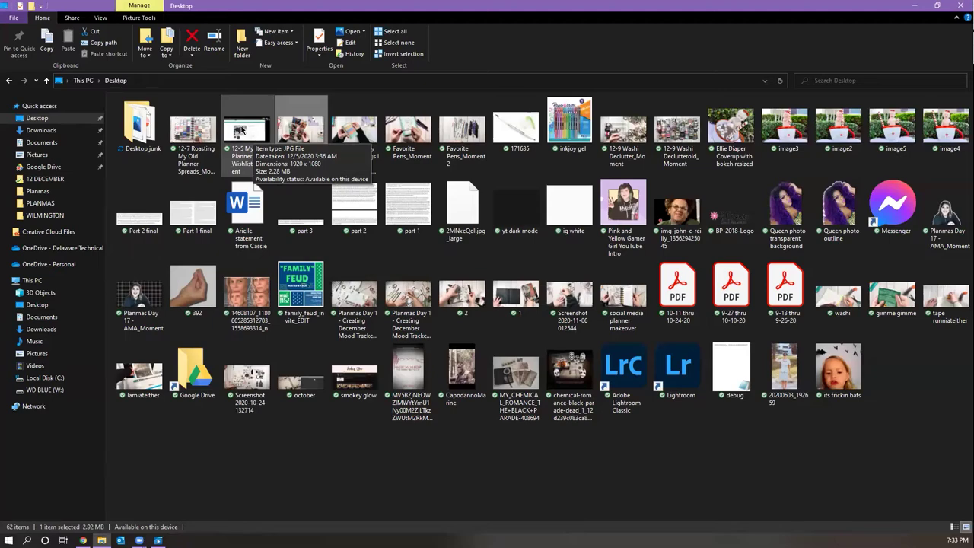
Preview '12-5 My Planner Wishlist_Moment' in Photos, step to the next picture, then close Photos.
left_click(242, 131)
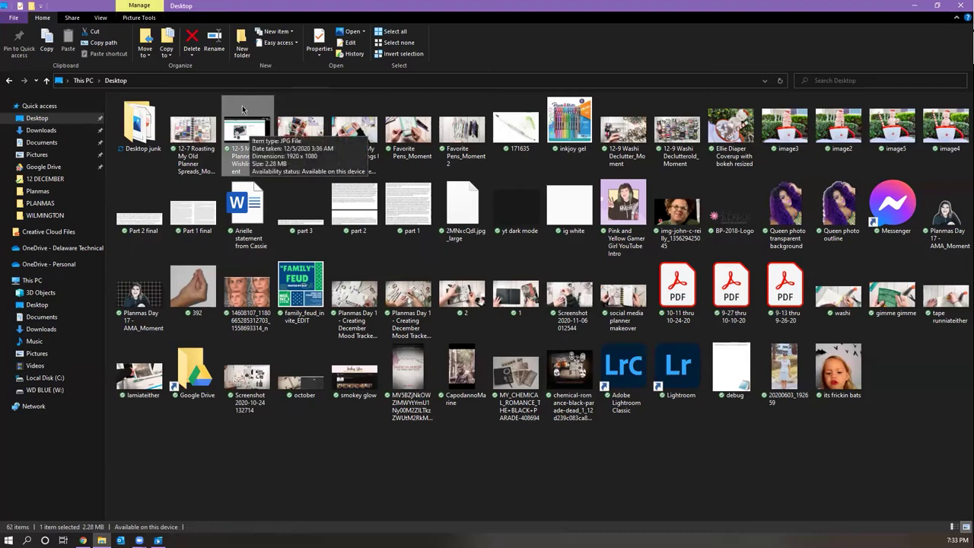
double_click(250, 122)
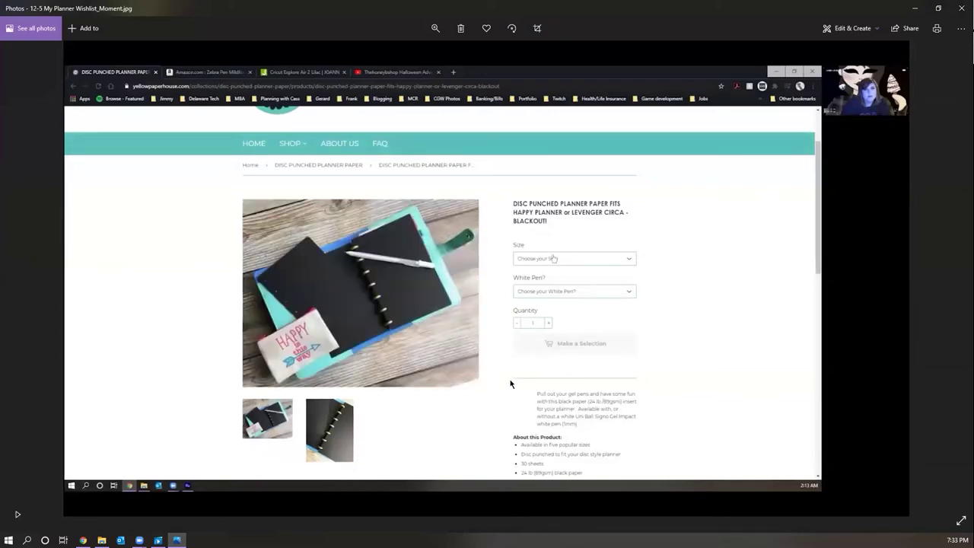
key("Right")
key("Right")
key("Right")
key("Right")
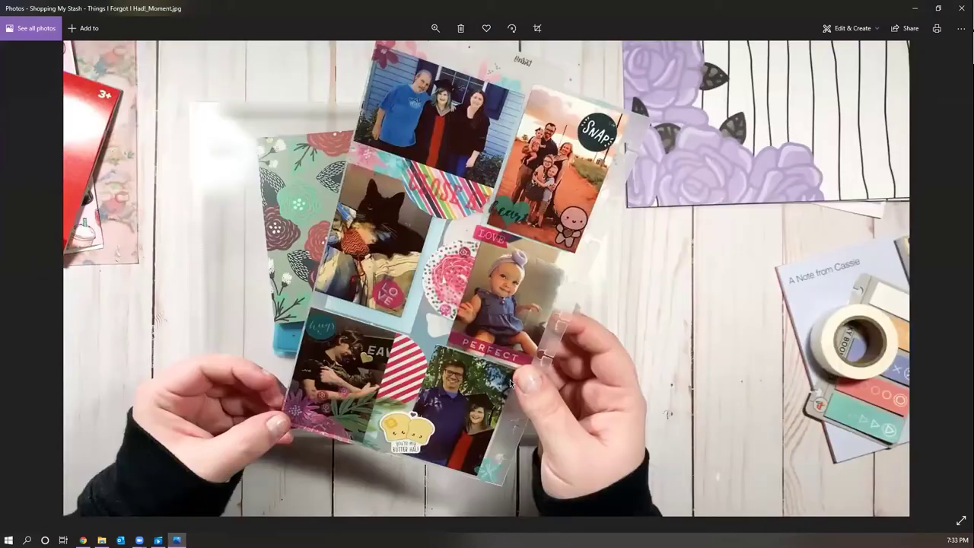
left_click(960, 6)
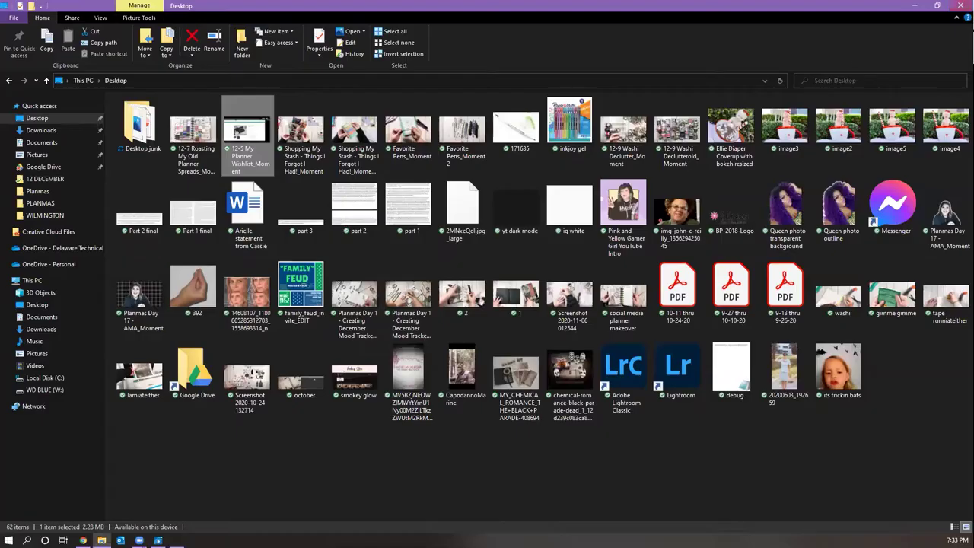
Return to the Canva design, show Uploads, and scroll back to page 1's 'WALMART HAUL!' thumbnail.
left_click(83, 540)
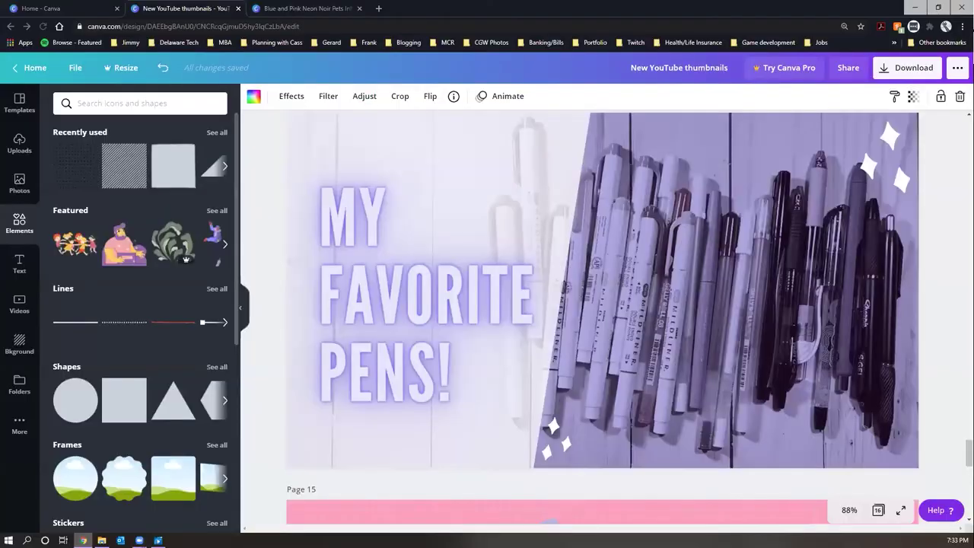
left_click(19, 143)
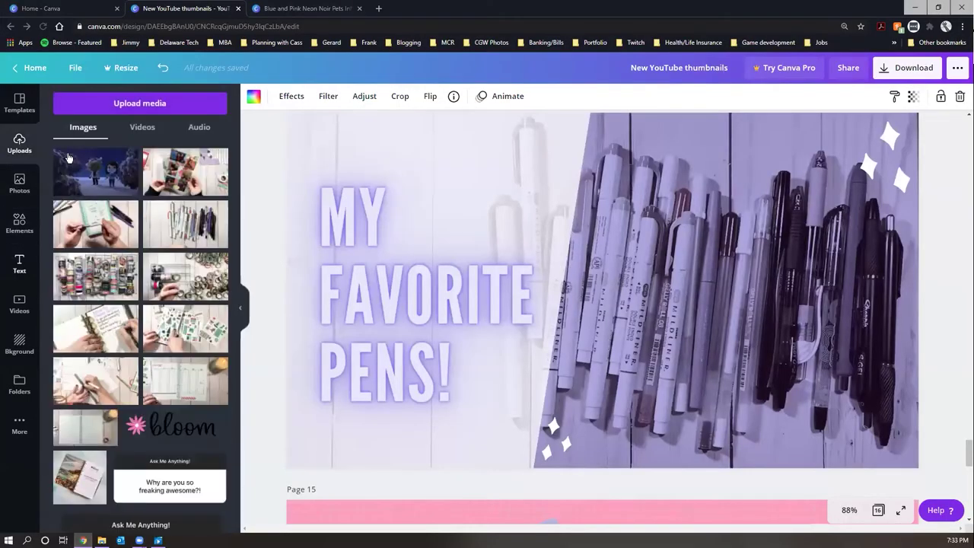
scroll(130, 210, "down", 4)
scroll(136, 182, "up", 3)
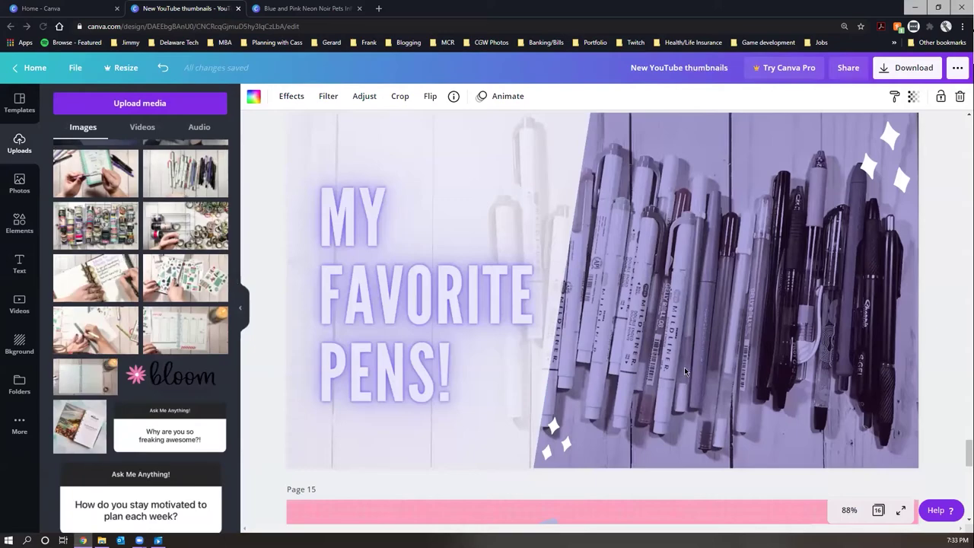
scroll(529, 342, "down", 1)
scroll(528, 342, "down", 5)
scroll(489, 361, "up", 2)
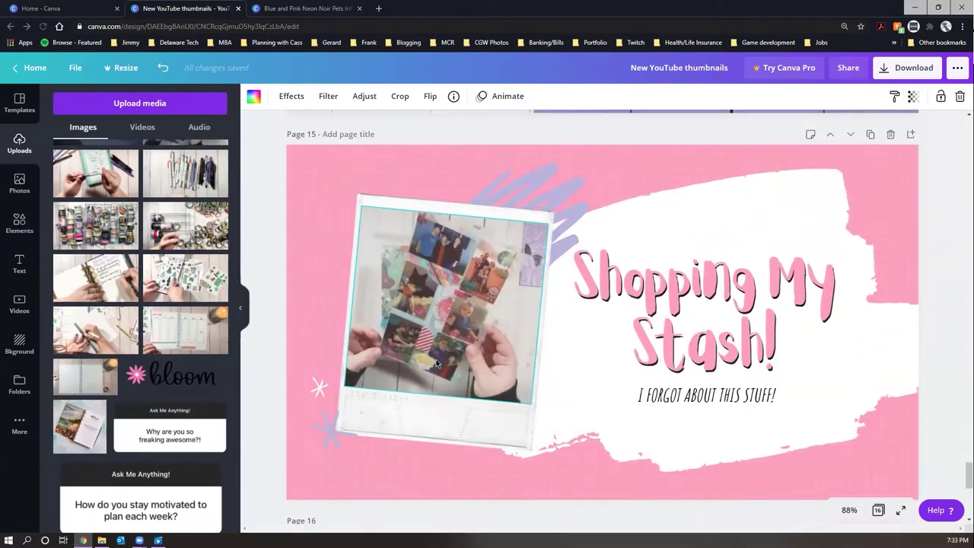
scroll(571, 461, "up", 20)
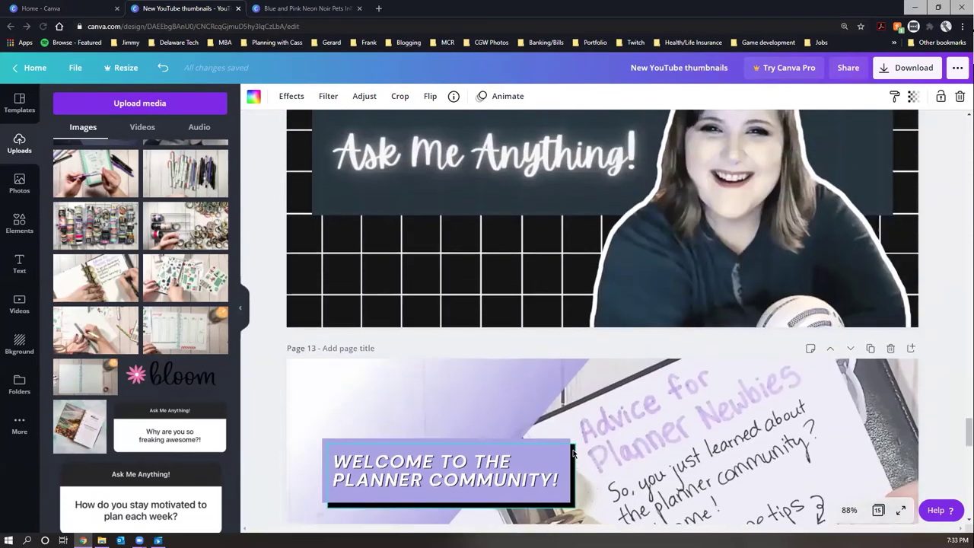
scroll(581, 427, "up", 20)
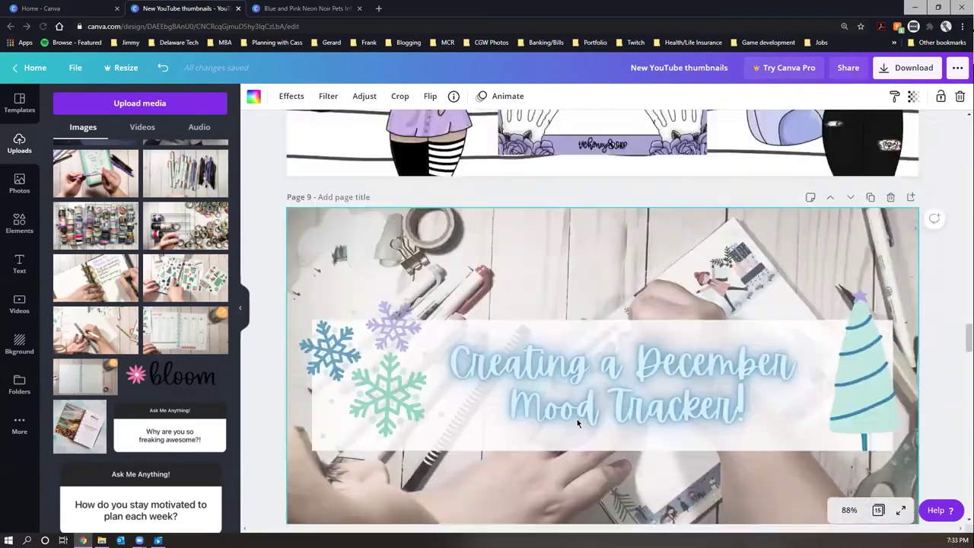
scroll(579, 421, "up", 20)
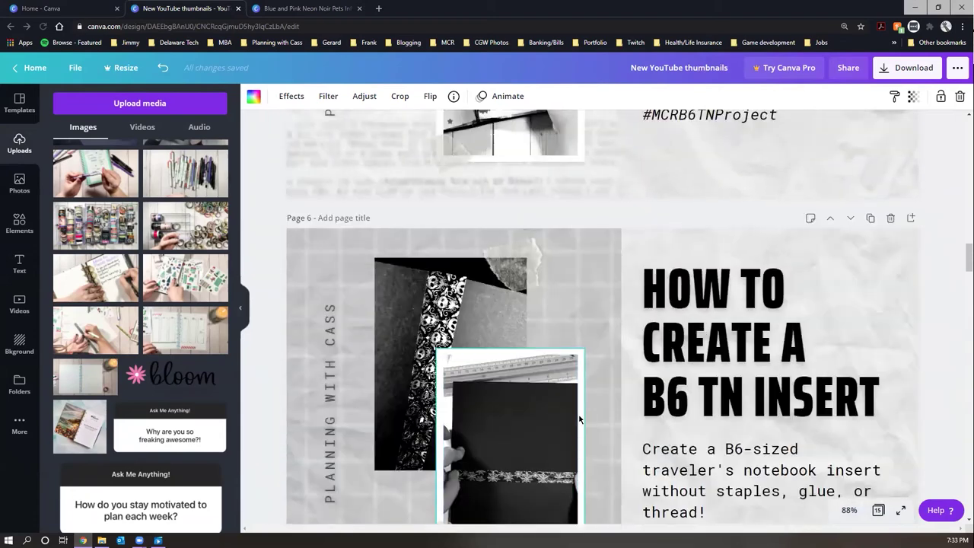
scroll(580, 415, "up", 8)
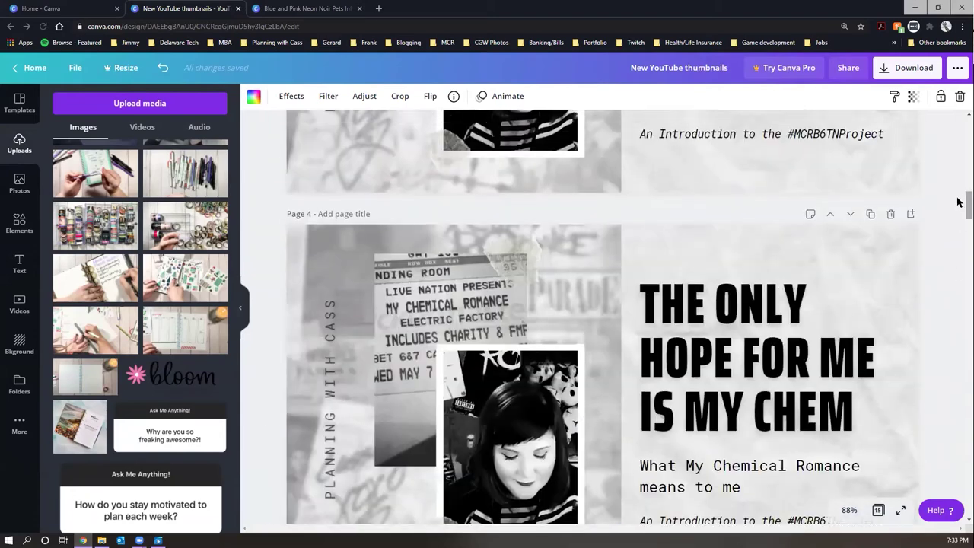
left_click_drag(959, 204, 958, 125)
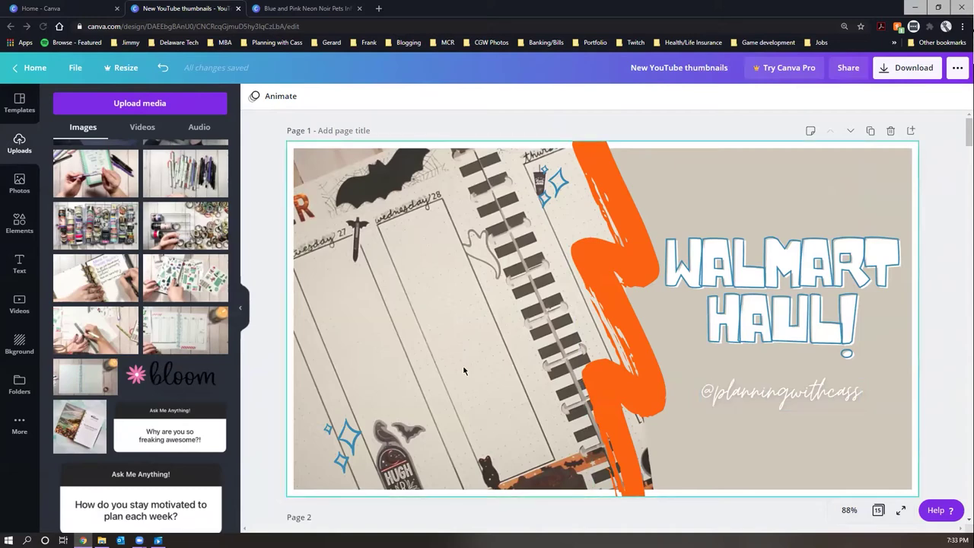
Duplicate the WALMART HAUL thumbnail page and select its orange brush stroke and title.
left_click(870, 130)
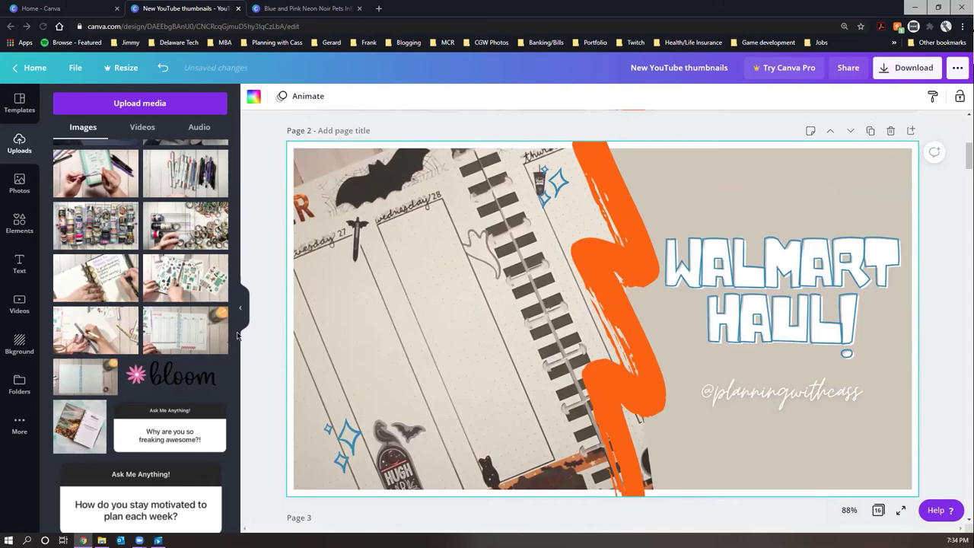
left_click(629, 208)
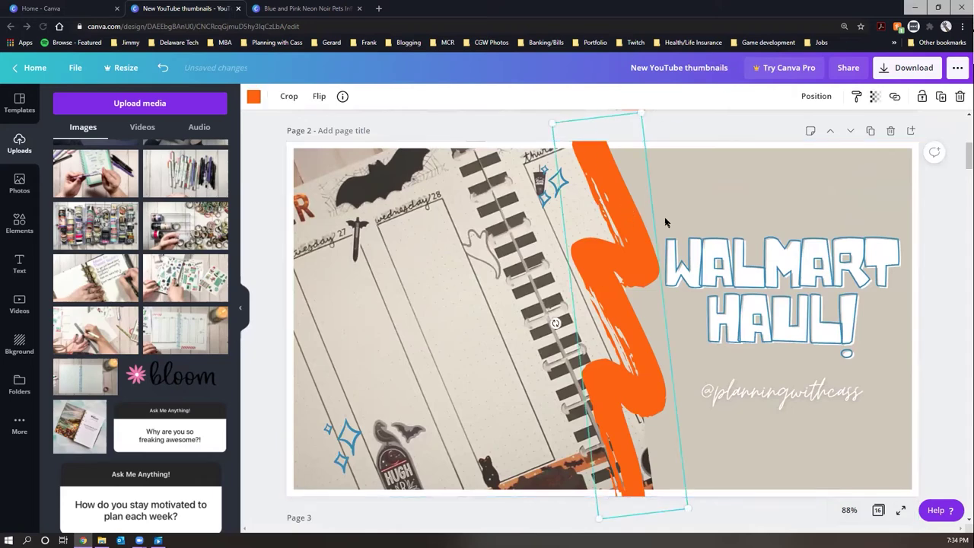
left_click(784, 302)
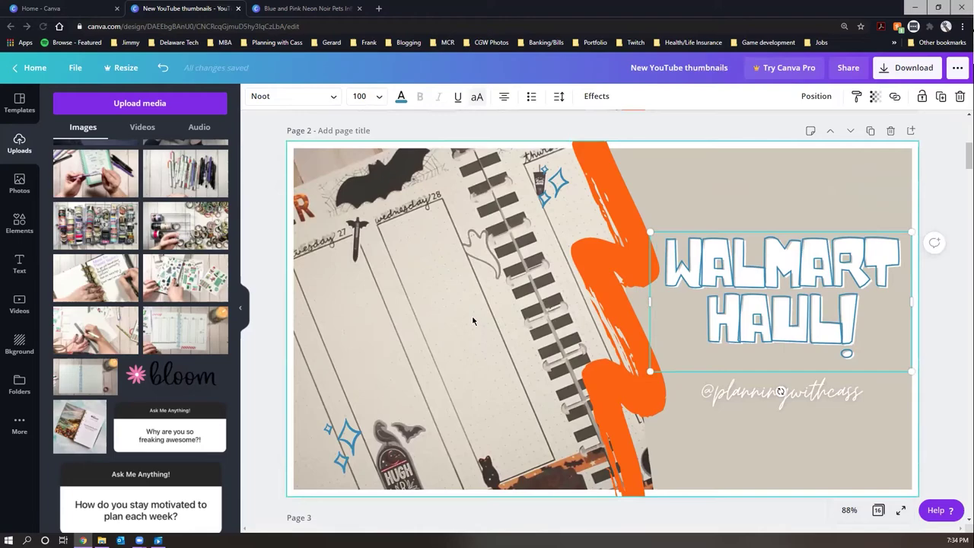
Scroll down through the pages to page 10, the December Mood Tracker thumbnail.
scroll(472, 321, "down", 7)
scroll(517, 276, "down", 6)
scroll(609, 251, "down", 20)
scroll(571, 263, "up", 1)
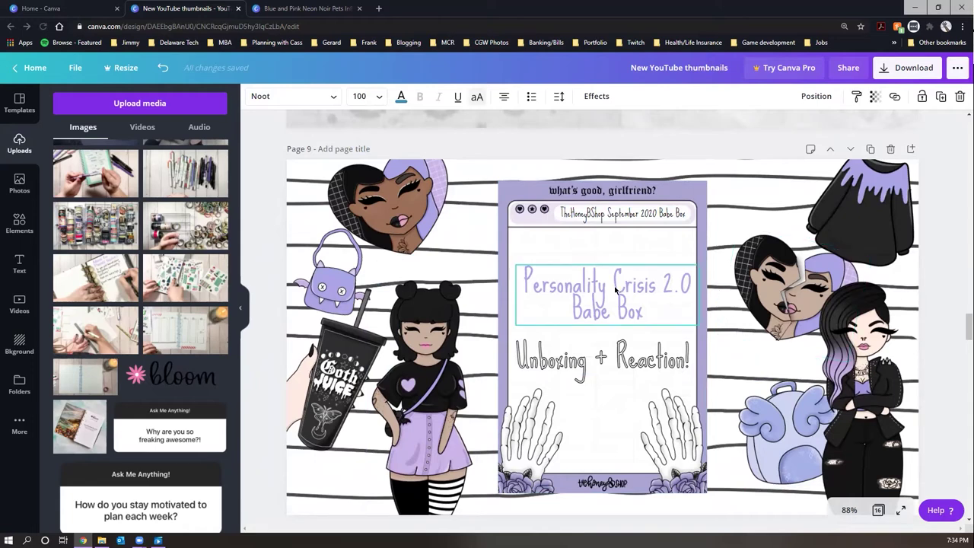
scroll(555, 232, "down", 5)
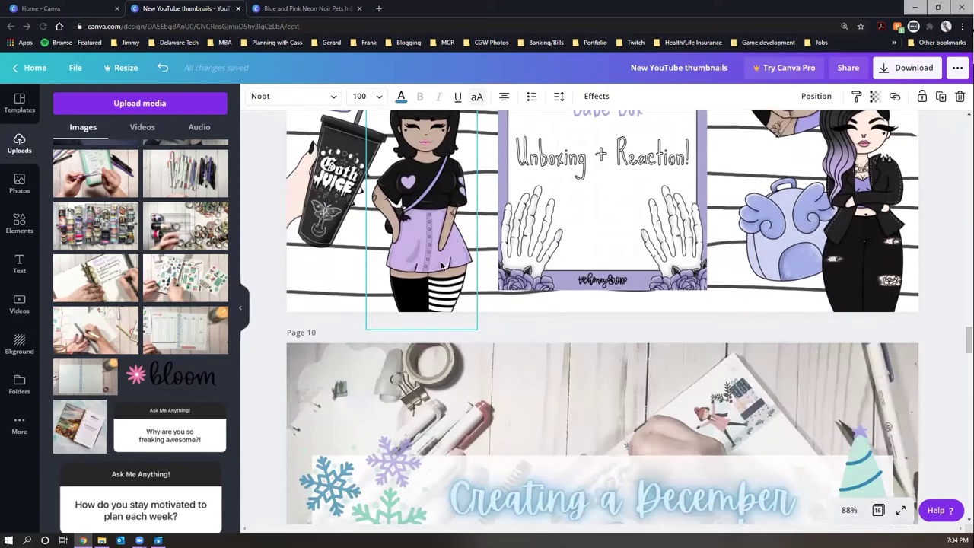
scroll(430, 253, "up", 1)
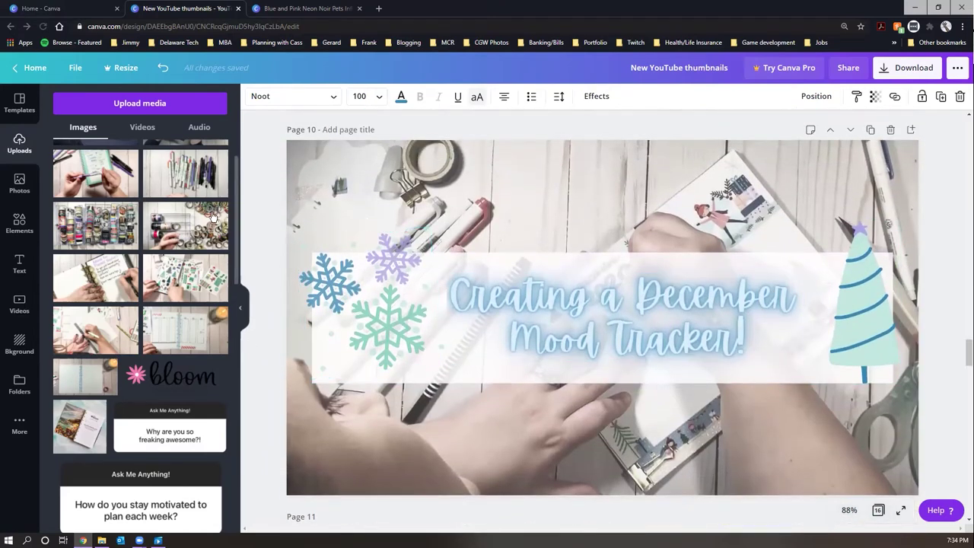
Select the whole December Mood Tracker title and lower its neon glow intensity to 80.
left_click(450, 299)
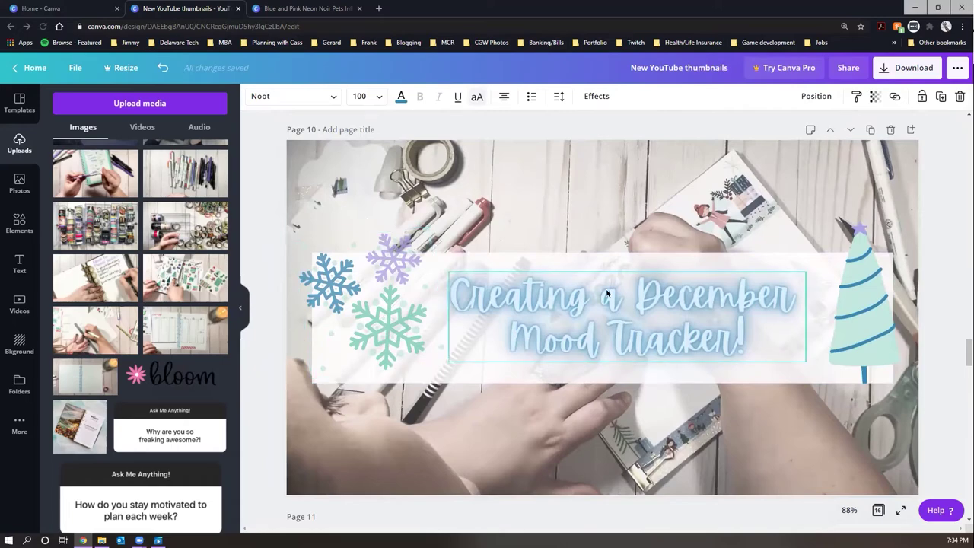
scroll(363, 315, "down", 2)
scroll(479, 306, "up", 2)
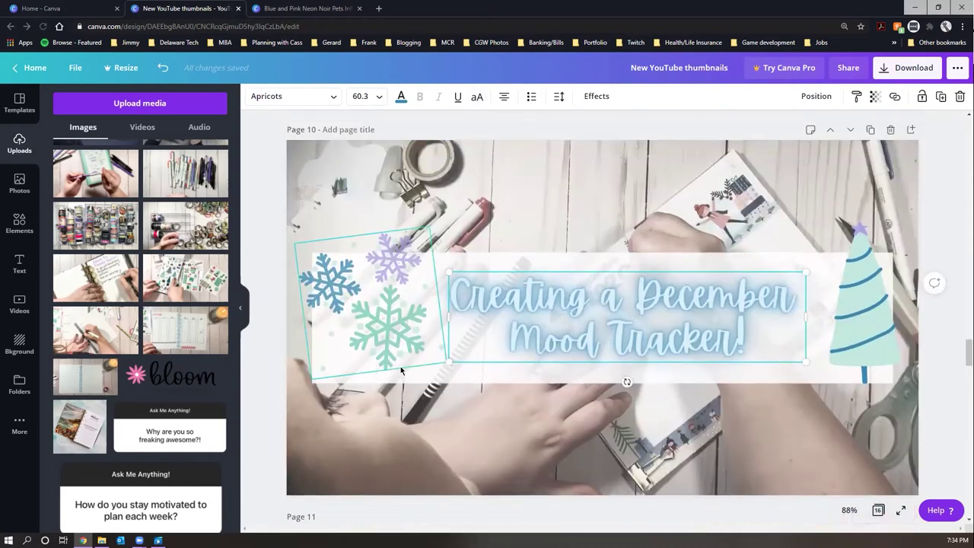
double_click(478, 305)
left_click(460, 308)
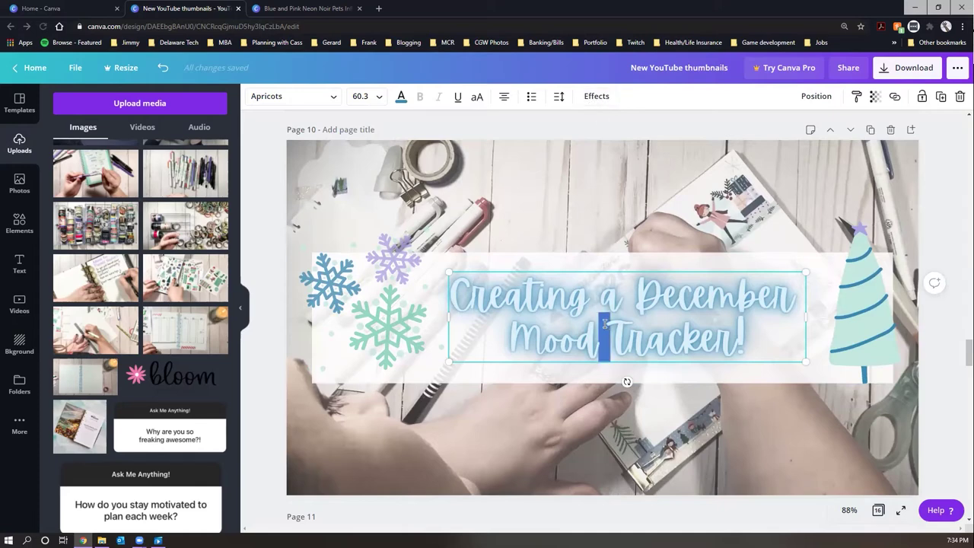
left_click_drag(473, 288, 767, 337)
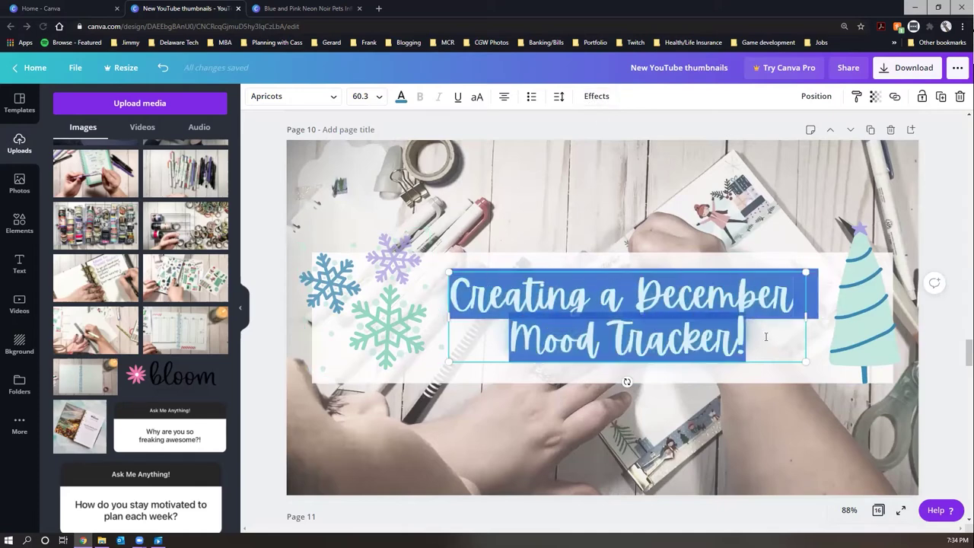
left_click(603, 96)
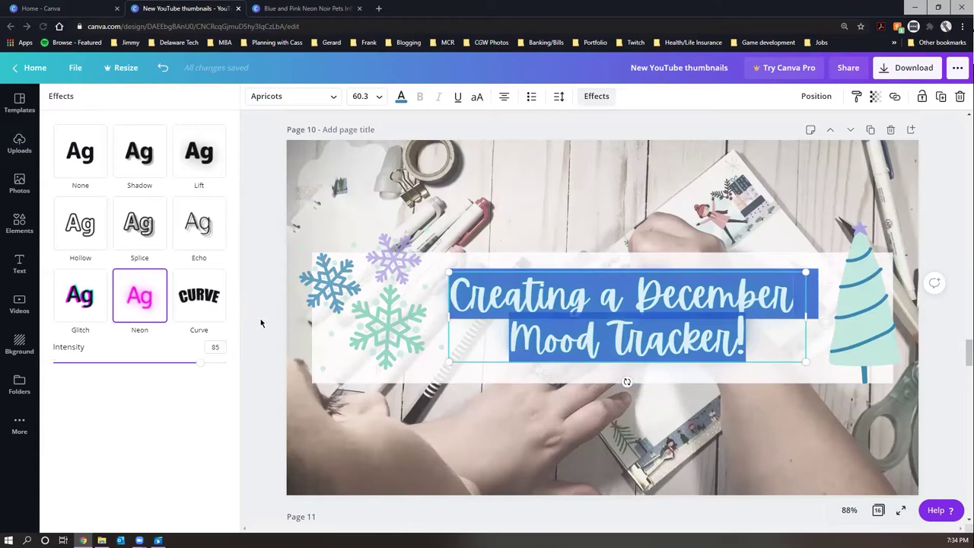
left_click(537, 292)
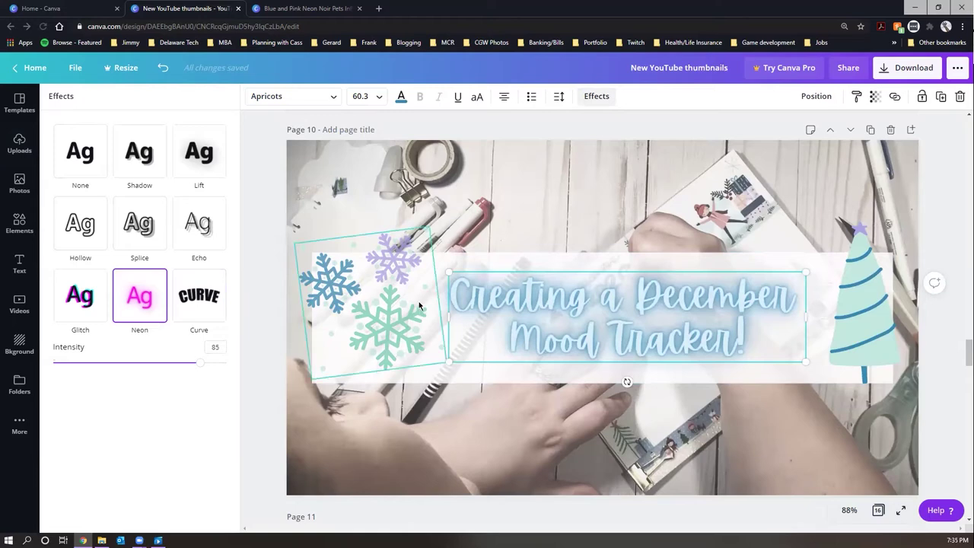
mouse_move(201, 363)
left_mouse_down()
mouse_move(53, 364)
mouse_move(217, 362)
mouse_move(159, 362)
mouse_move(191, 361)
left_mouse_up()
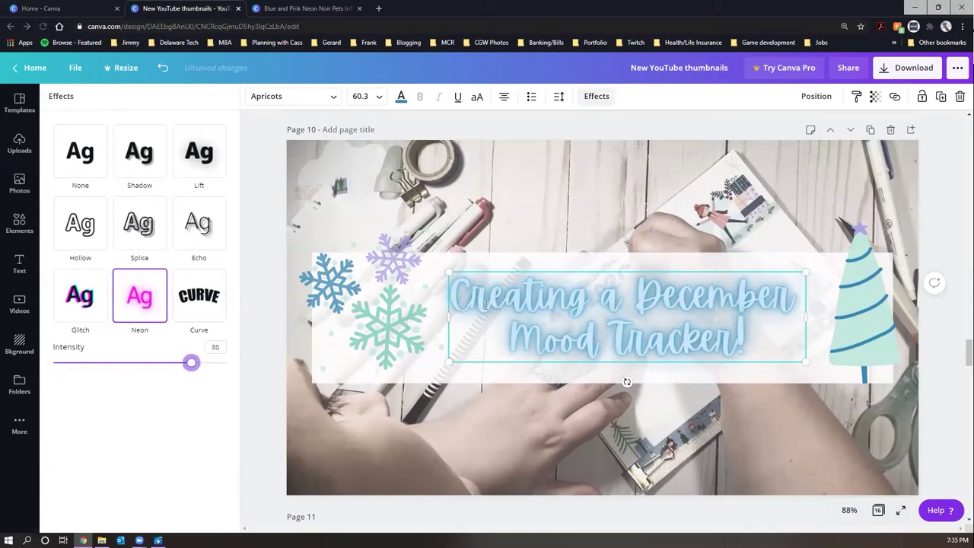
Colour the title text light green.
double_click(446, 289)
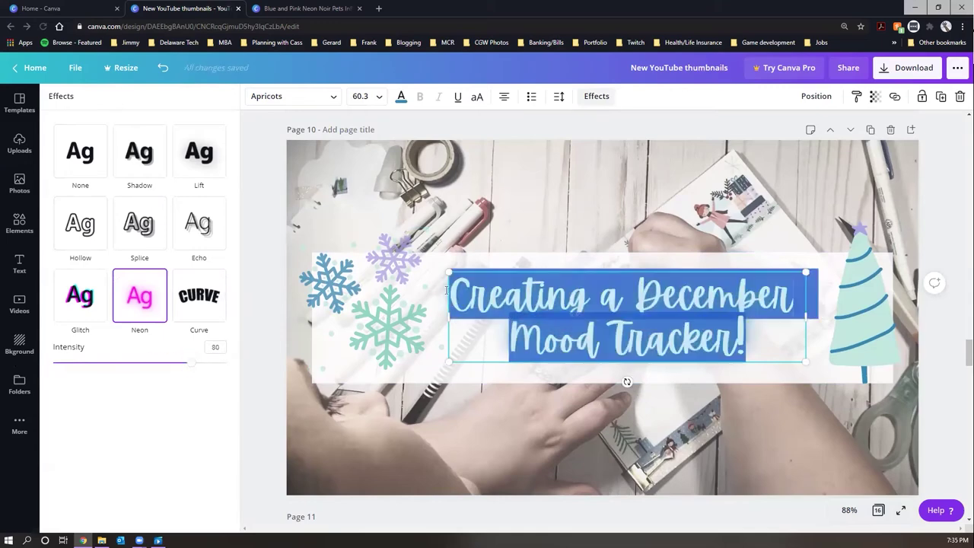
left_click(401, 96)
left_click(95, 237)
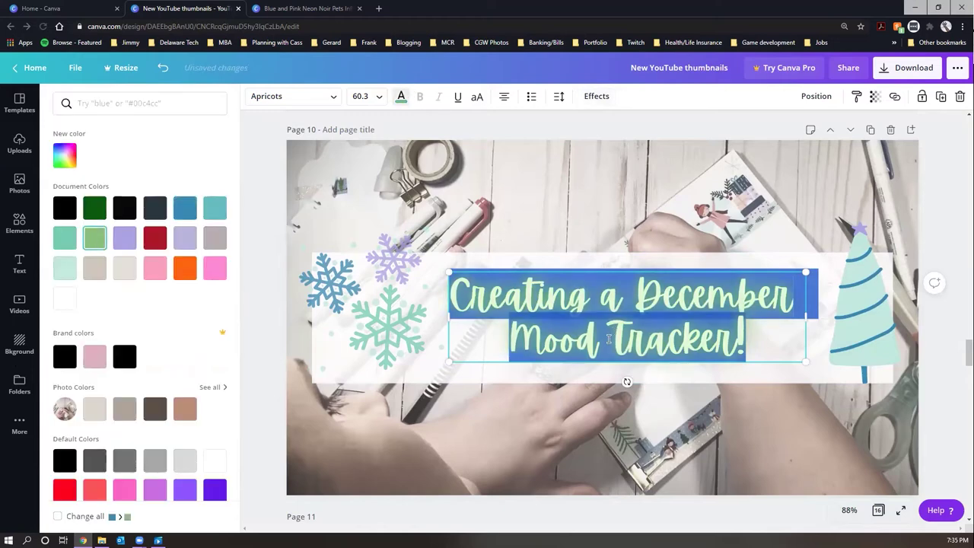
key("Escape")
Try a circular curve on the title, undo it, and apply the Shadow effect instead.
left_click(564, 340)
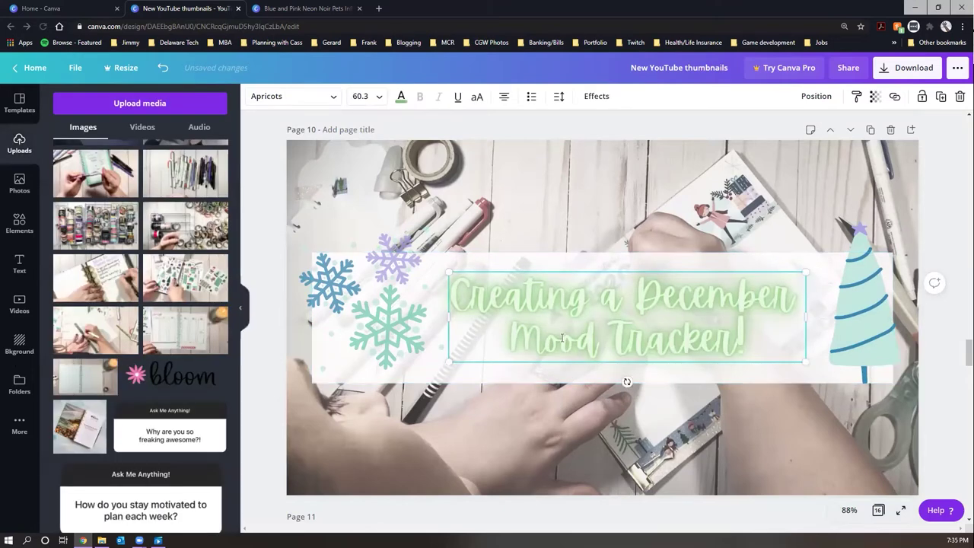
left_click(597, 96)
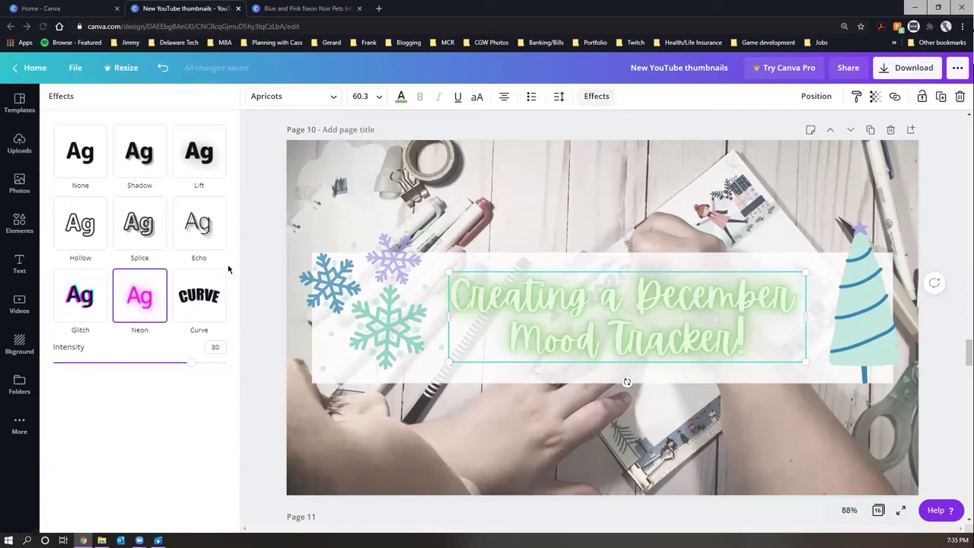
left_click(185, 305)
left_click_drag(673, 216, 622, 200)
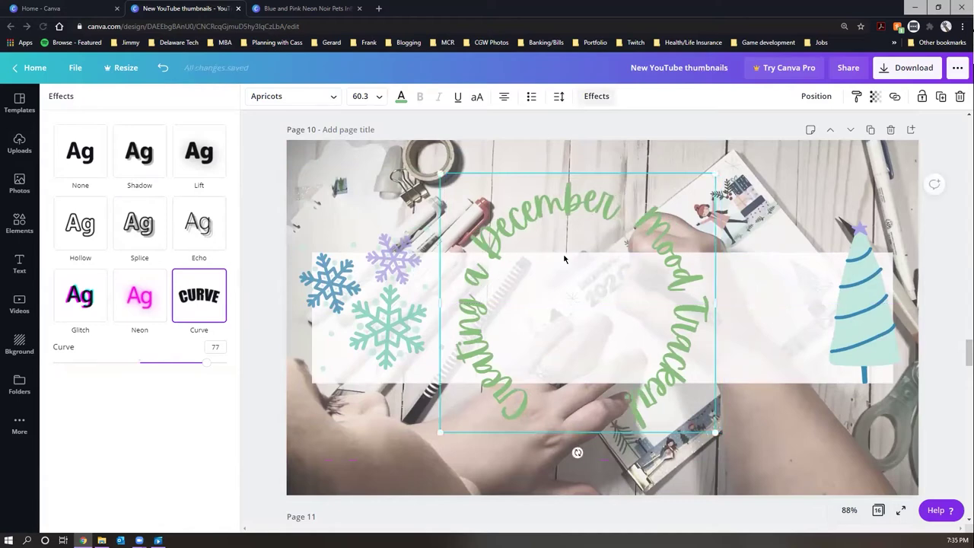
key("ctrl+z")
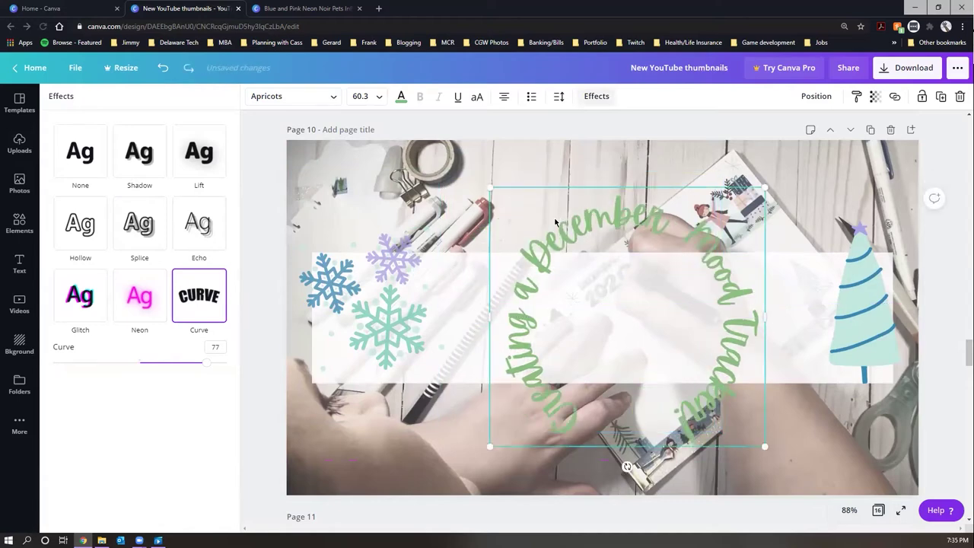
key("ctrl+z")
double_click(569, 332)
key("ctrl+a")
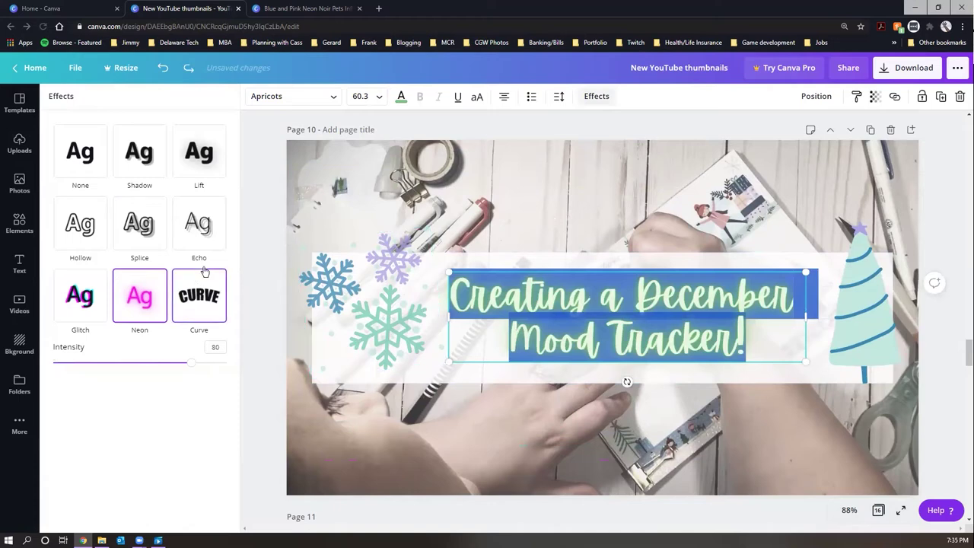
left_click(139, 152)
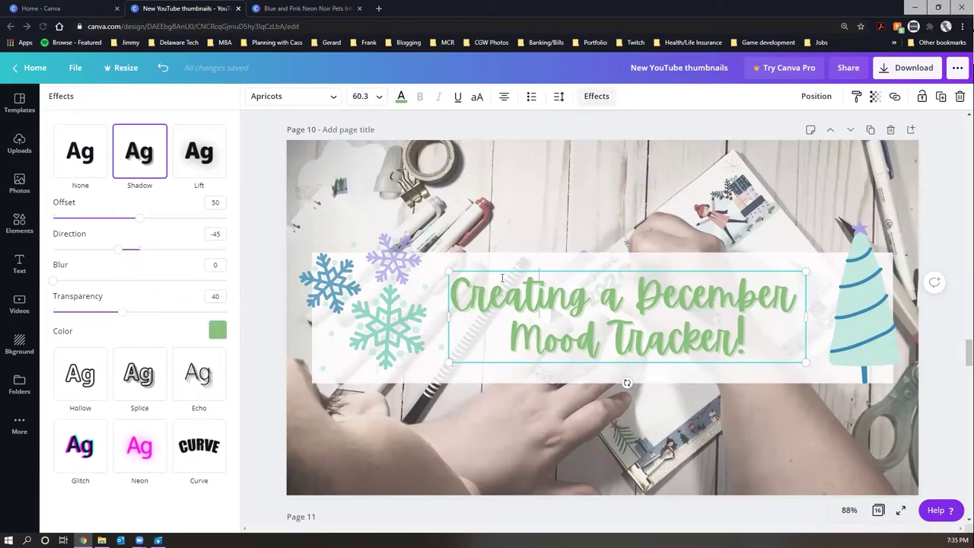
Make the title's shadow black at transparency 100, blur 22, offset 19, direction -14.
left_click(217, 329)
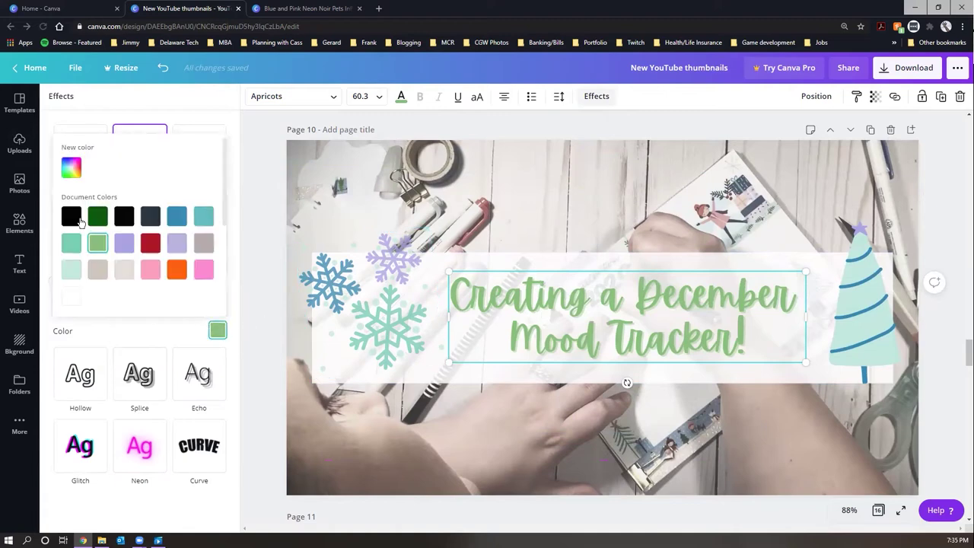
left_click(72, 219)
left_click(151, 314)
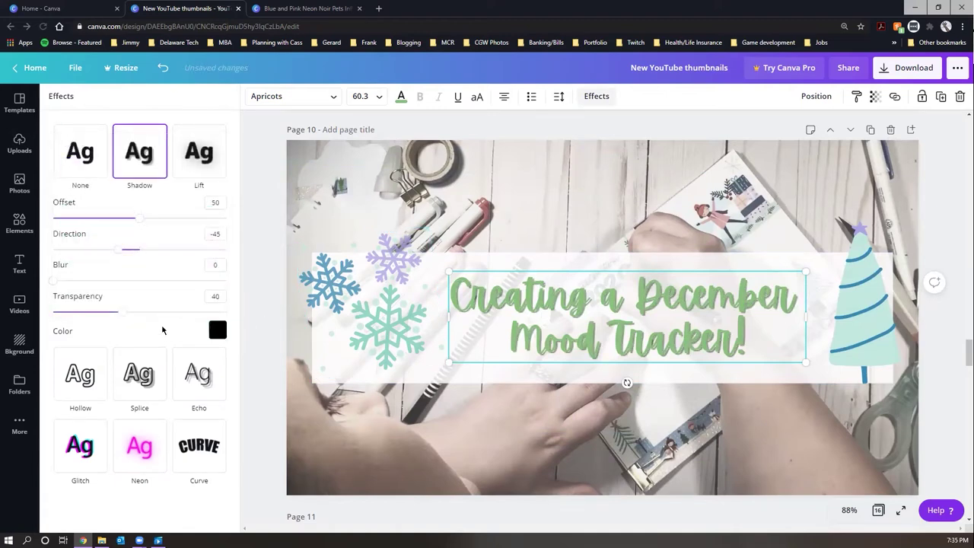
left_click_drag(113, 308, 279, 328)
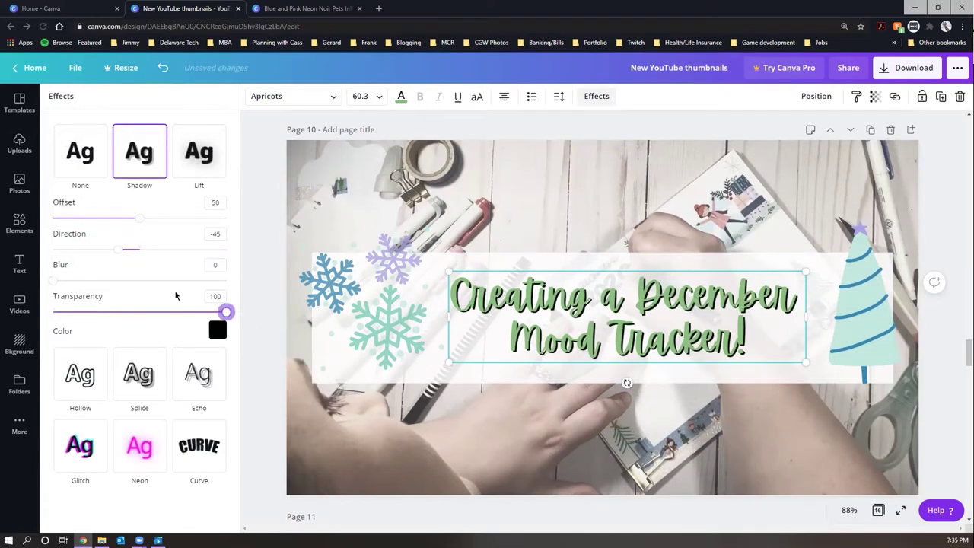
left_click_drag(53, 280, 91, 280)
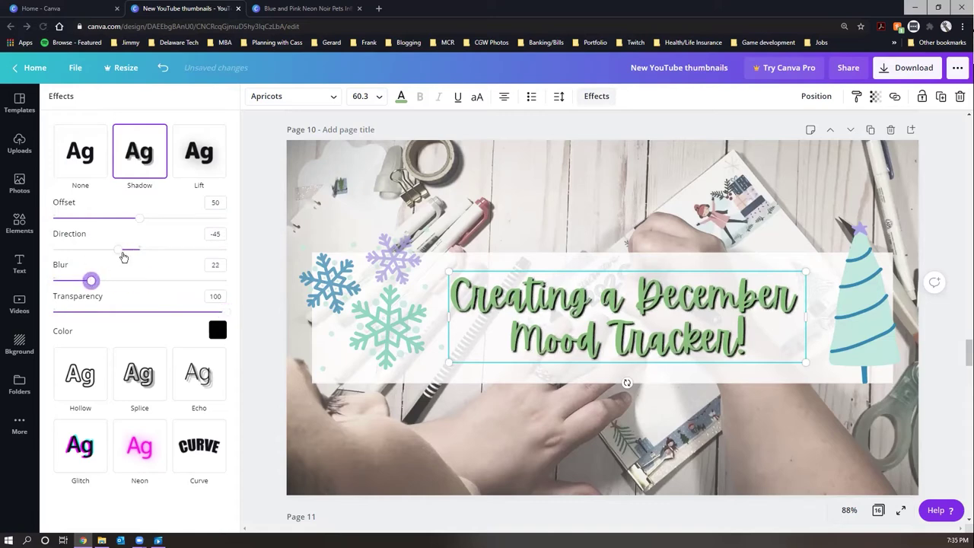
left_click_drag(122, 251, 85, 235)
Try the Lift, Hollow, Splice, Echo and Glitch effects on the title, then choose Neon.
left_click(191, 165)
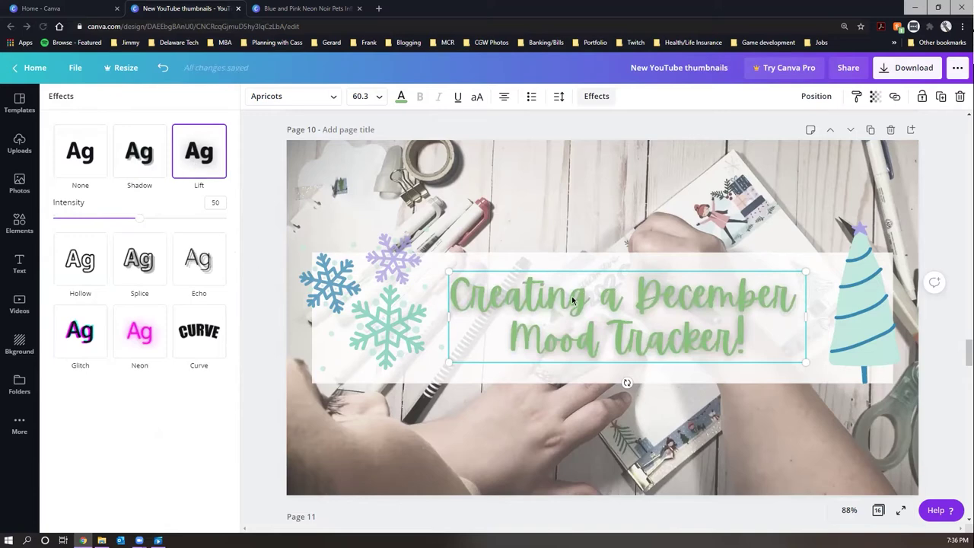
left_click(80, 260)
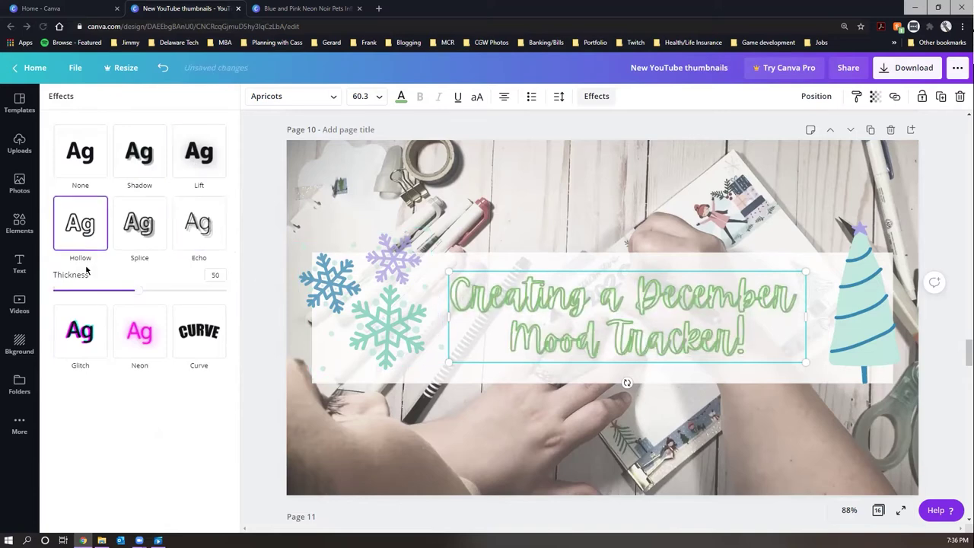
left_click(147, 236)
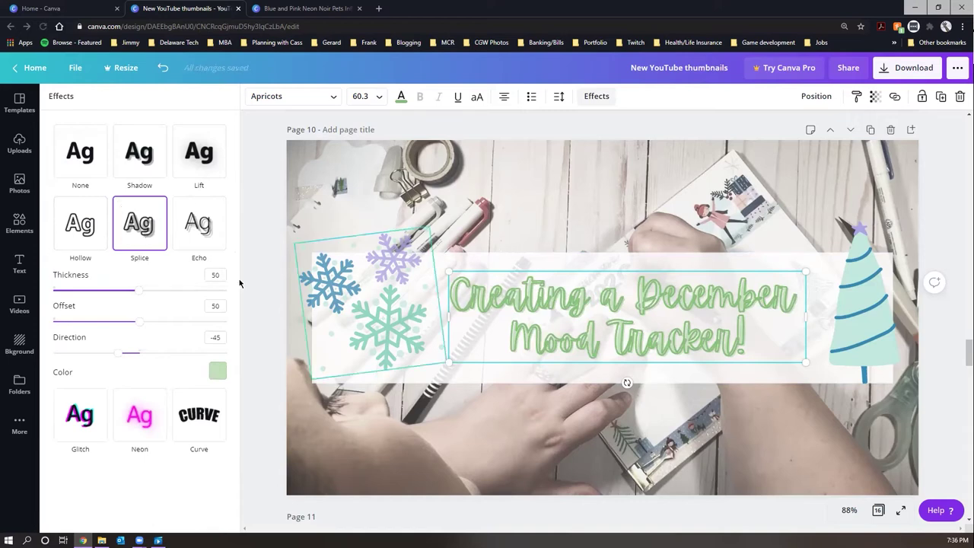
left_click(101, 244)
left_click(126, 219)
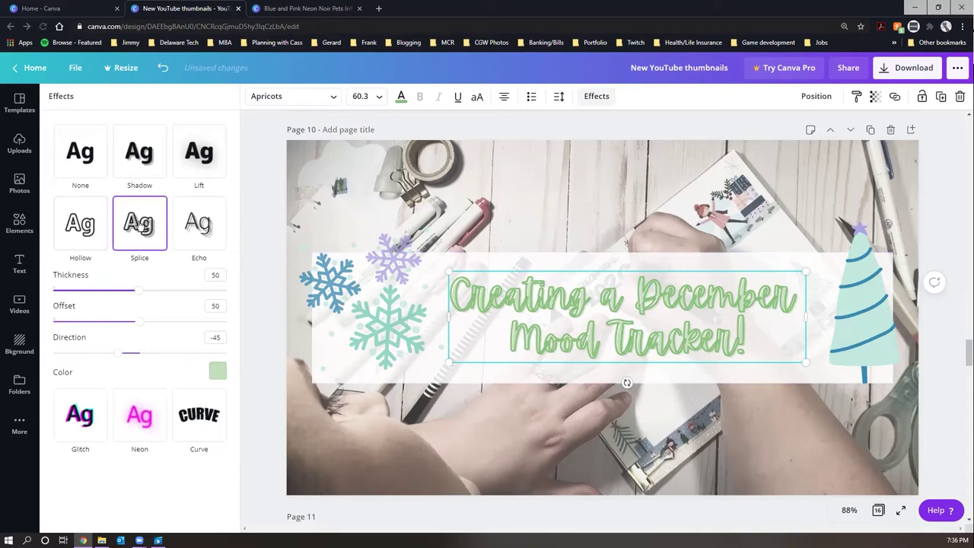
left_click(193, 232)
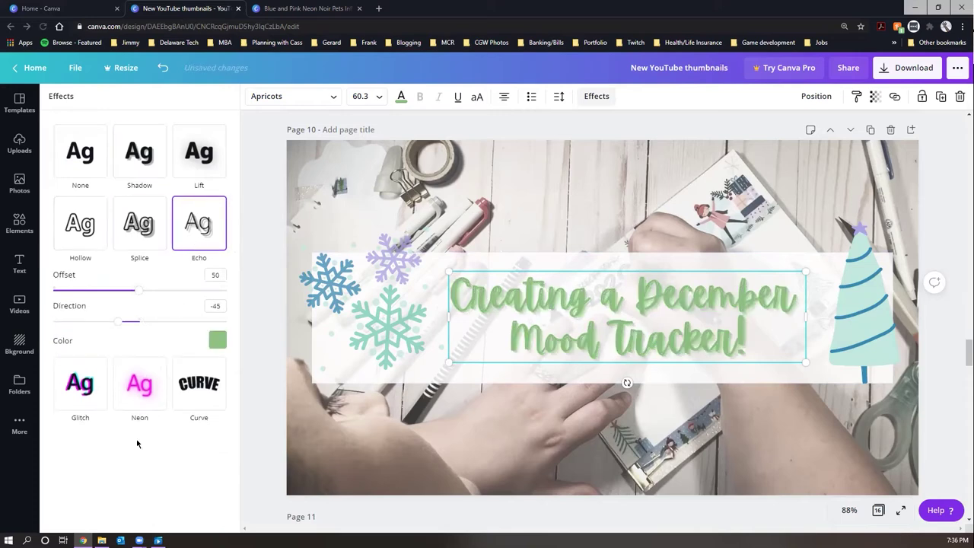
left_click(82, 392)
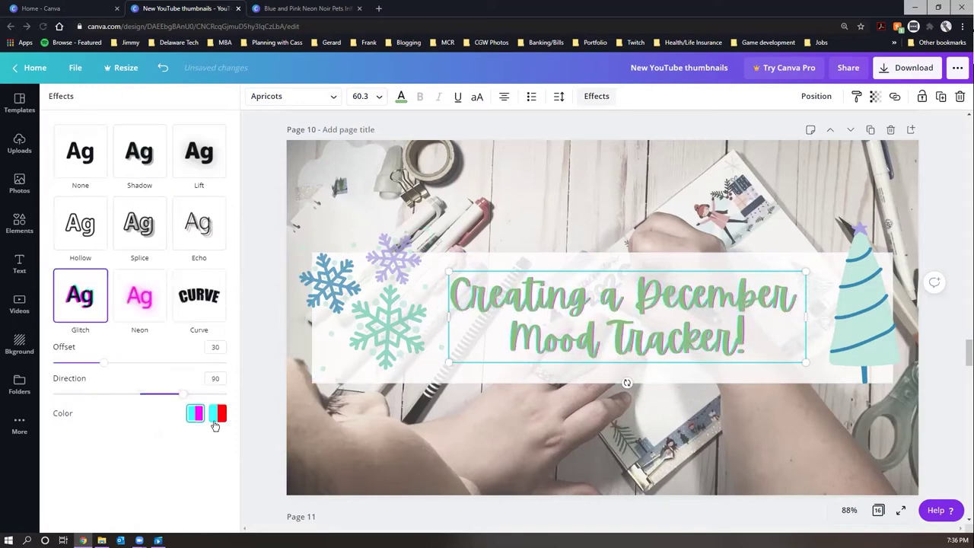
left_click(139, 295)
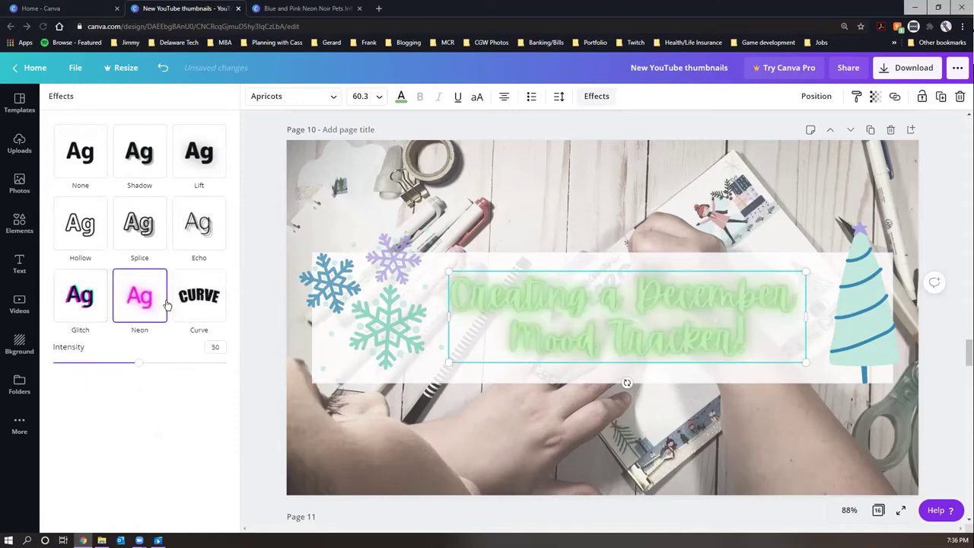
Undo an accidental move of the title and return to the Neon glow at intensity 80.
mouse_move(607, 306)
left_mouse_down()
mouse_move(593, 305)
mouse_move(604, 307)
left_mouse_up()
key("ctrl+z")
key("ctrl+z")
key("ctrl+z")
key("ctrl+z")
key("ctrl+z")
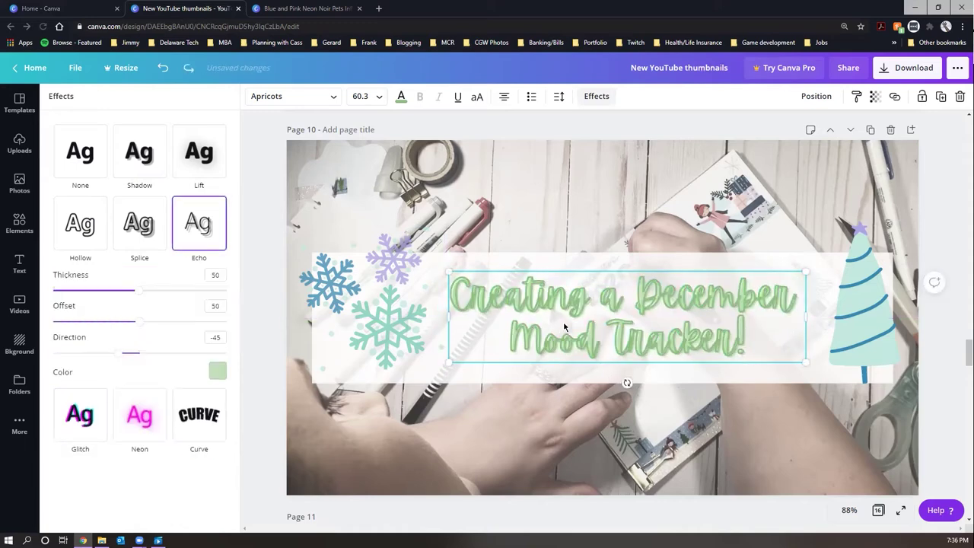
key("ctrl+z")
key("ctrl+y")
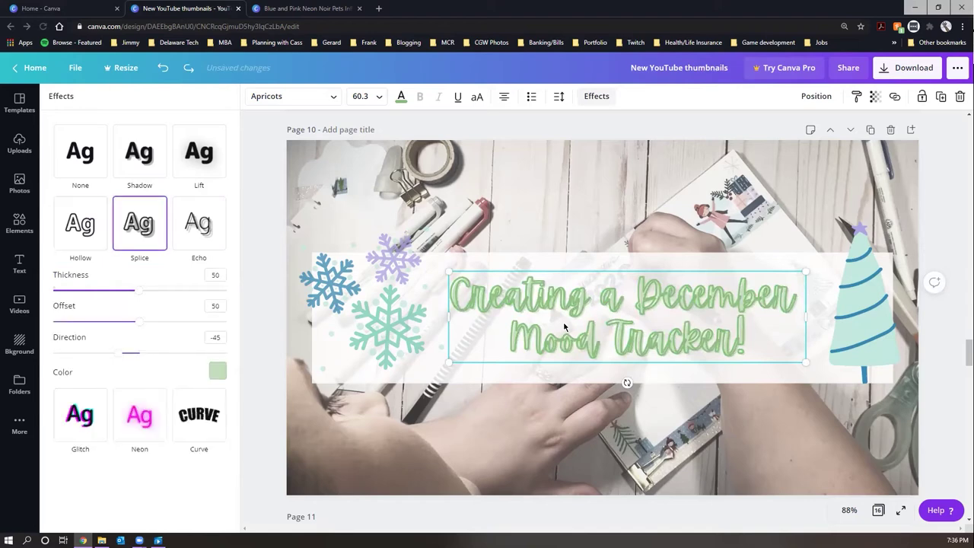
key("ctrl+z")
key("ctrl+z")
key("ctrl+z")
key("ctrl+z")
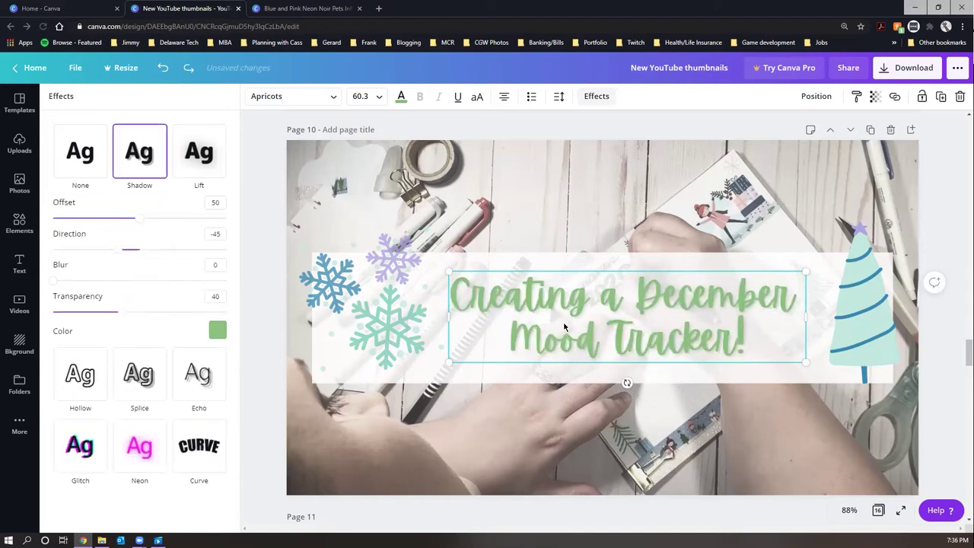
key("ctrl+z")
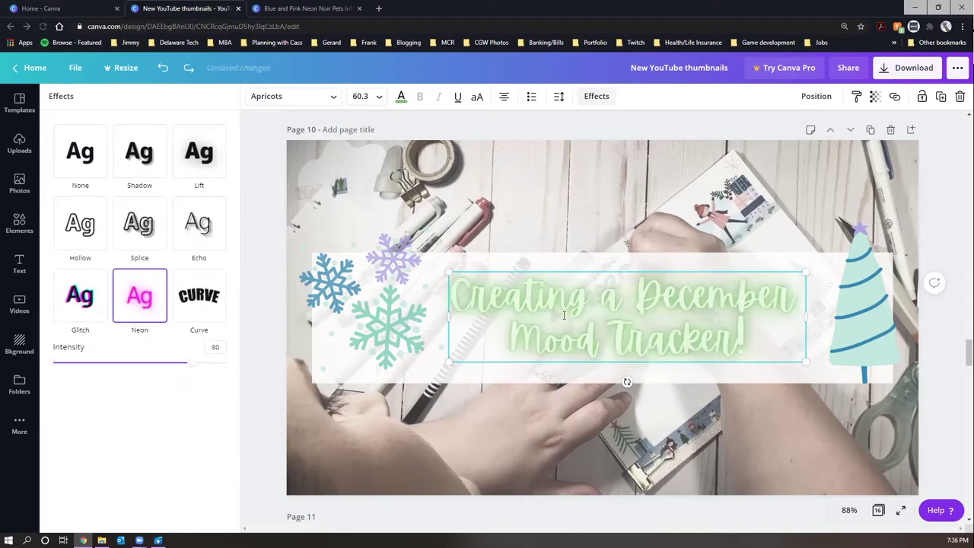
Switch the whole title's font from Apricots to Sue Ellen Francisco.
double_click(564, 315)
key("ctrl+a")
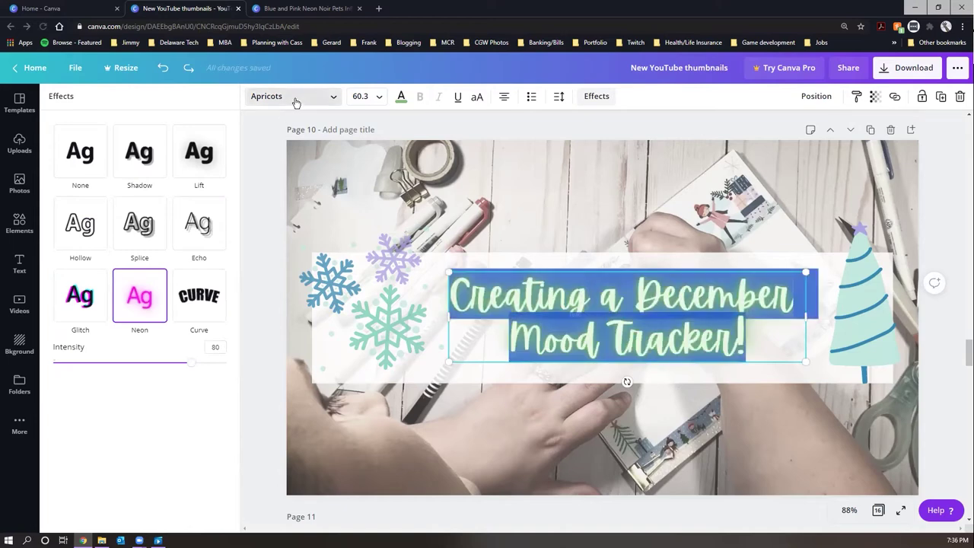
left_click(296, 99)
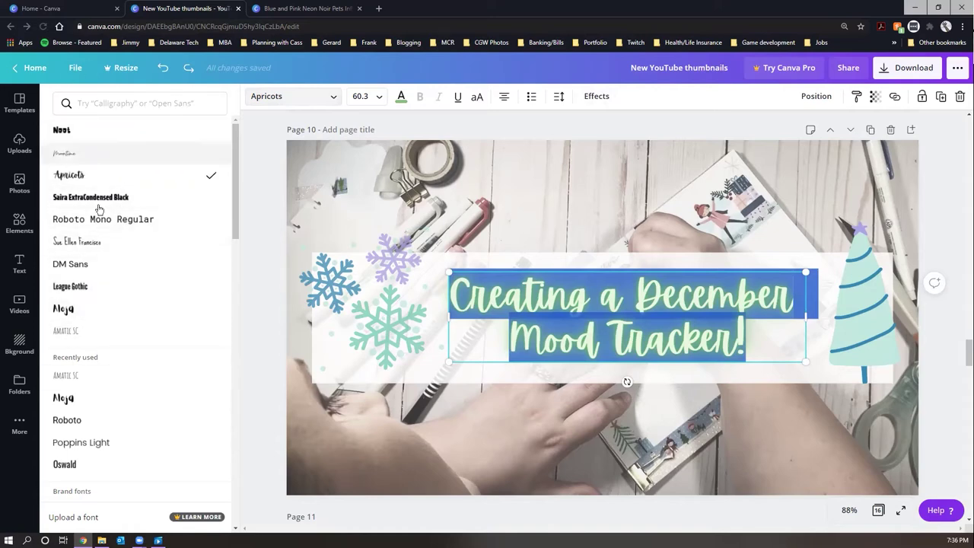
left_click(118, 254)
scroll(116, 253, "down", 5)
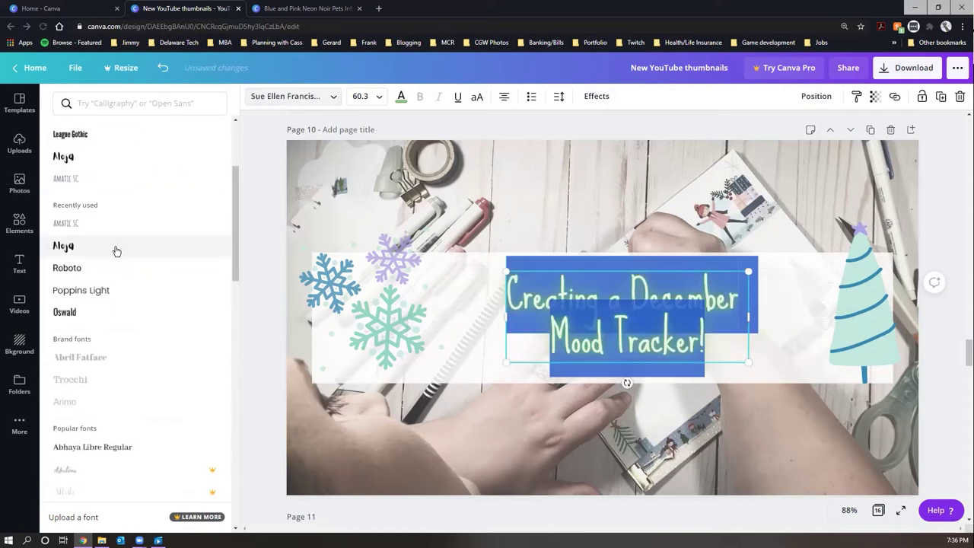
scroll(163, 262, "down", 1)
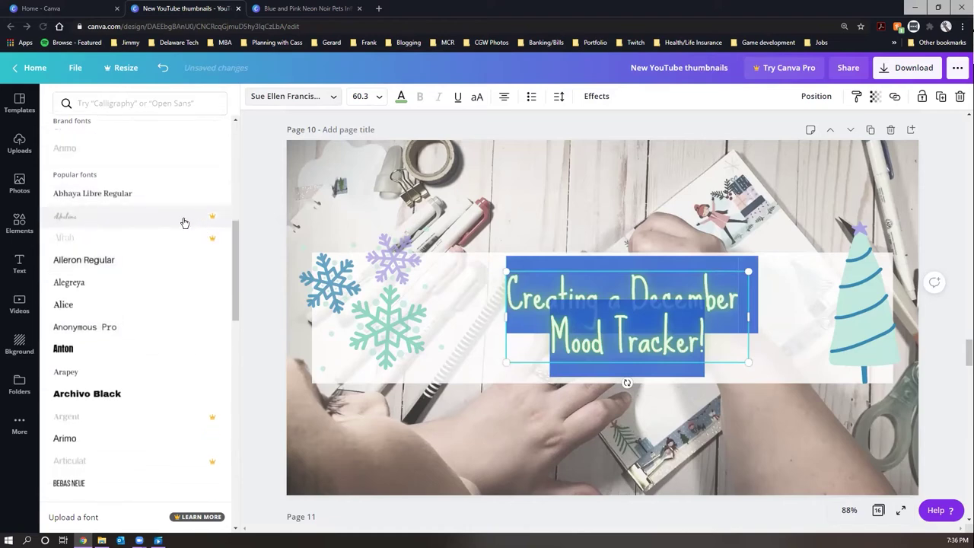
scroll(199, 236, "down", 15)
scroll(191, 257, "down", 15)
scroll(189, 255, "down", 6)
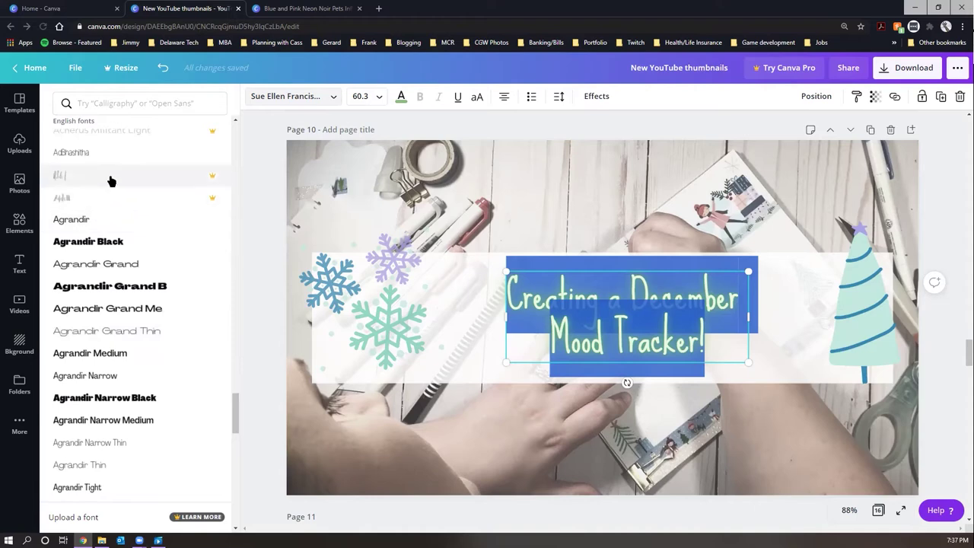
left_click_drag(235, 414, 235, 145)
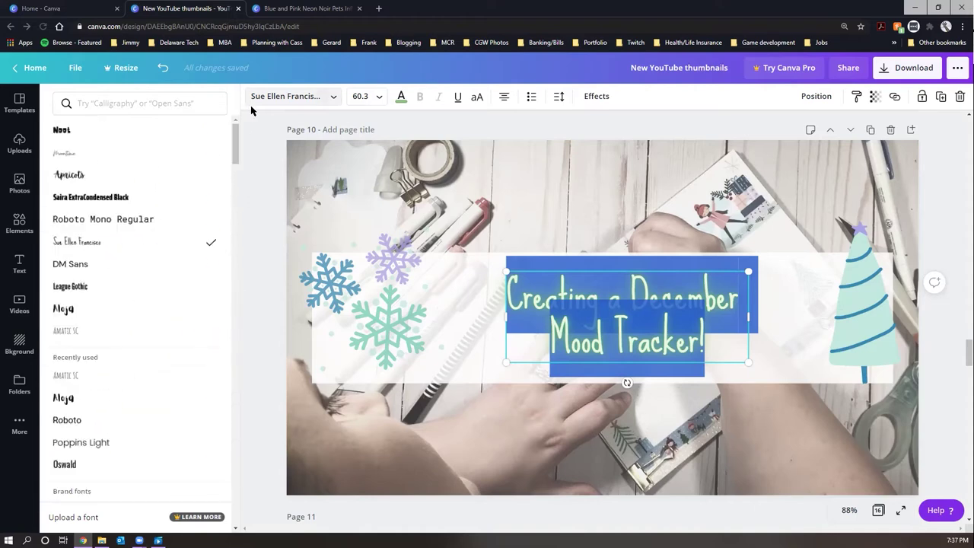
key("Escape")
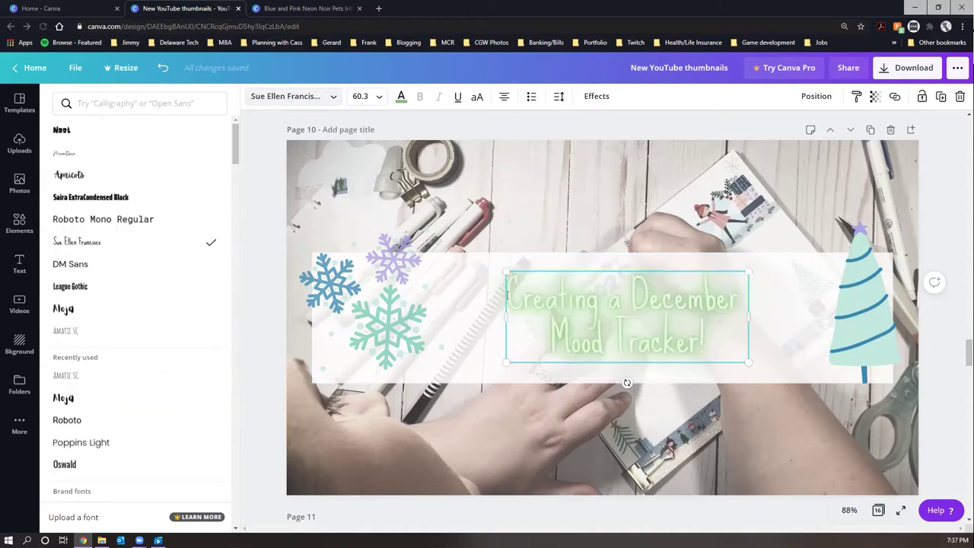
Click off and reselect the December title, then scroll down through the pages.
left_click(479, 209)
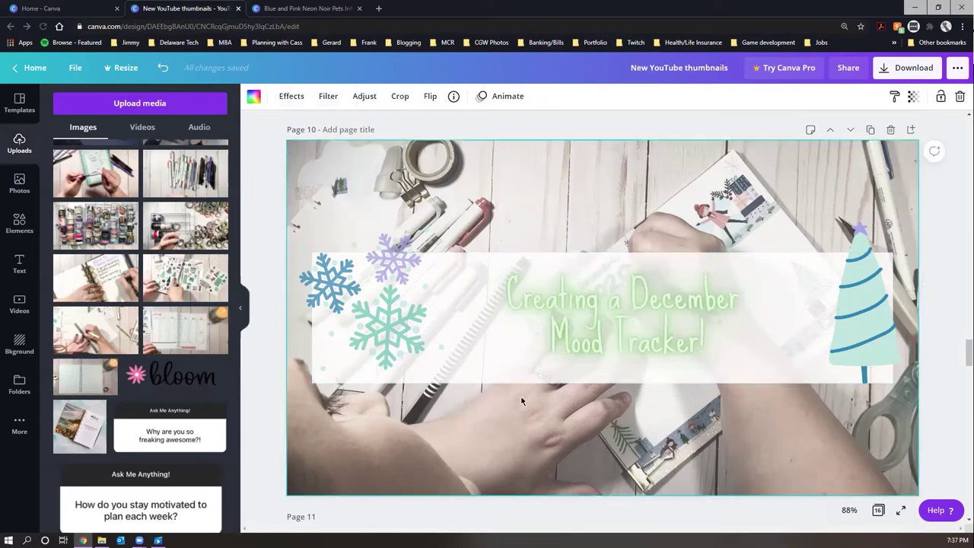
left_click(598, 297)
scroll(297, 257, "down", 5)
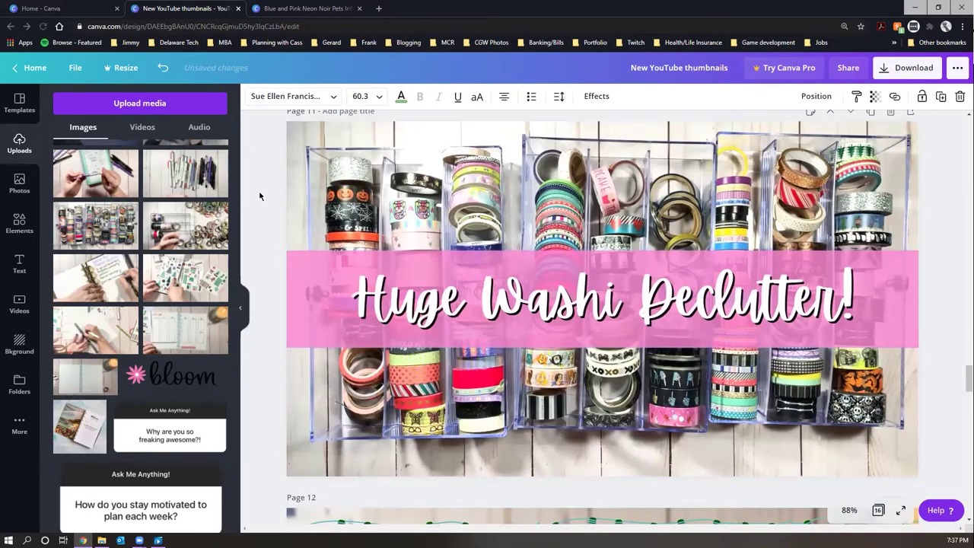
scroll(409, 358, "down", 5)
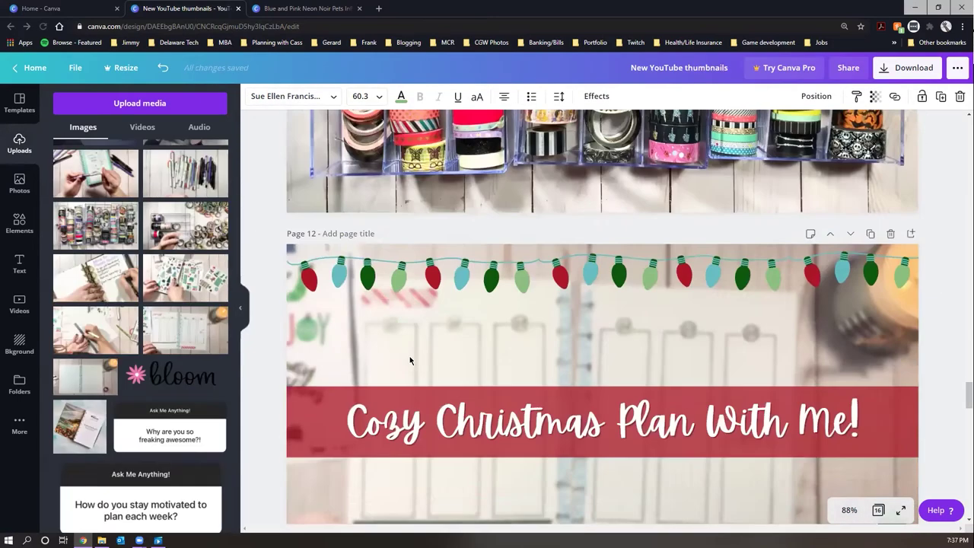
scroll(409, 356, "down", 1)
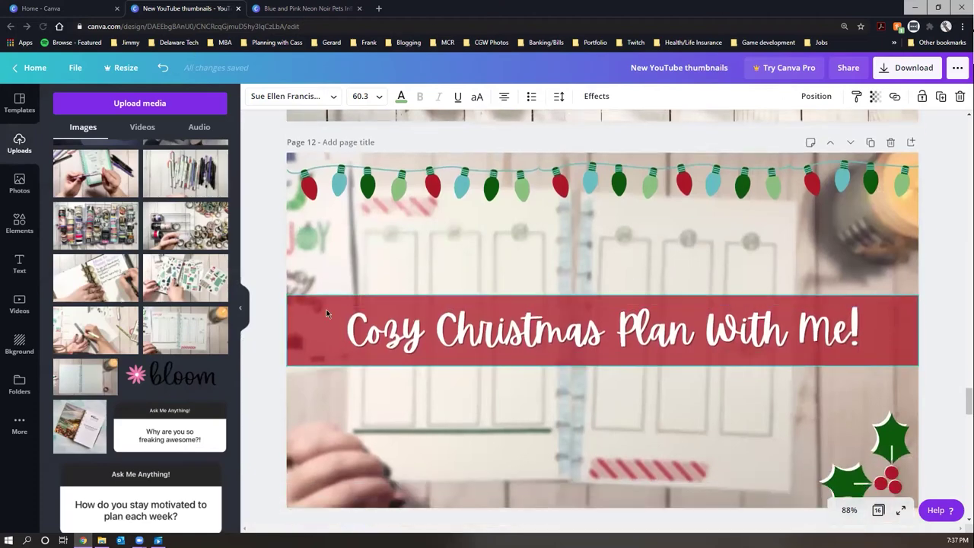
scroll(331, 257, "down", 6)
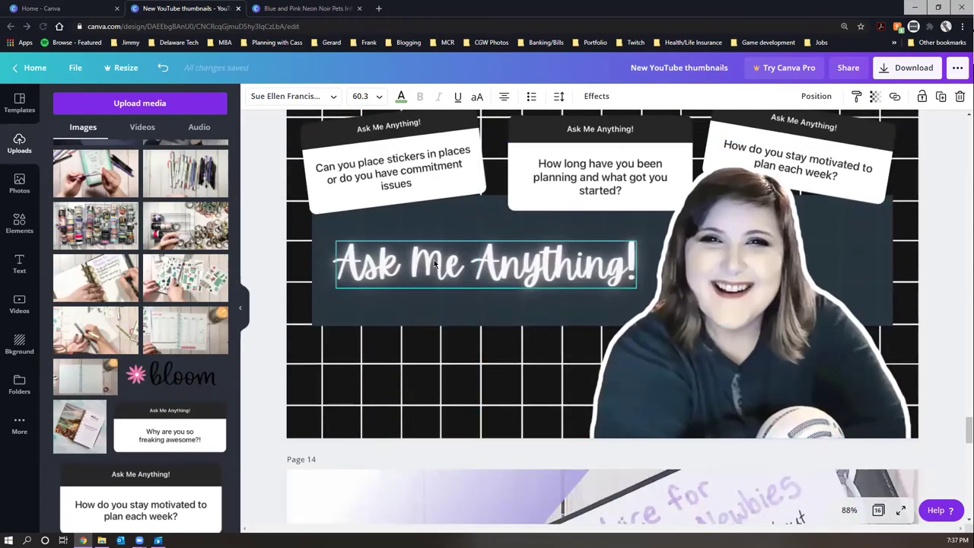
scroll(447, 258, "down", 15)
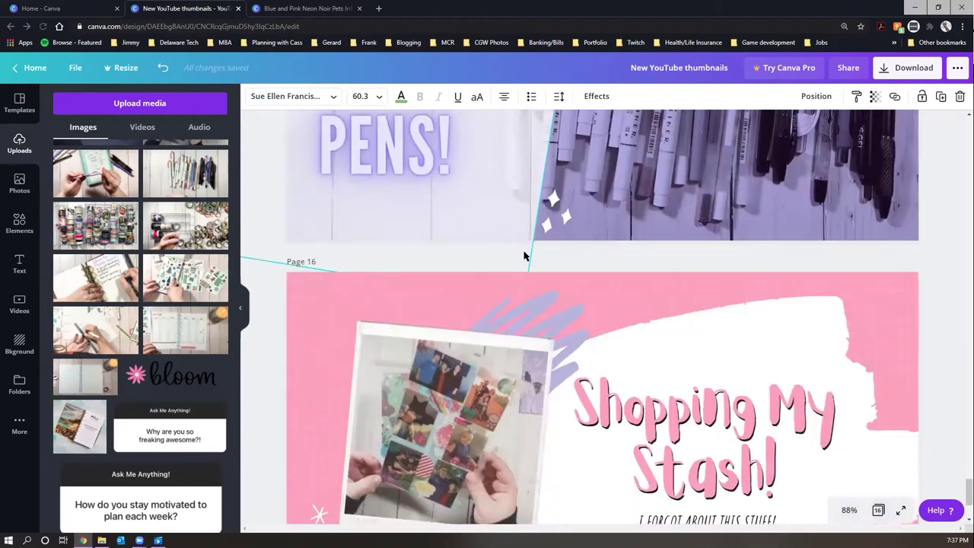
scroll(524, 255, "down", 2)
scroll(906, 440, "up", 3)
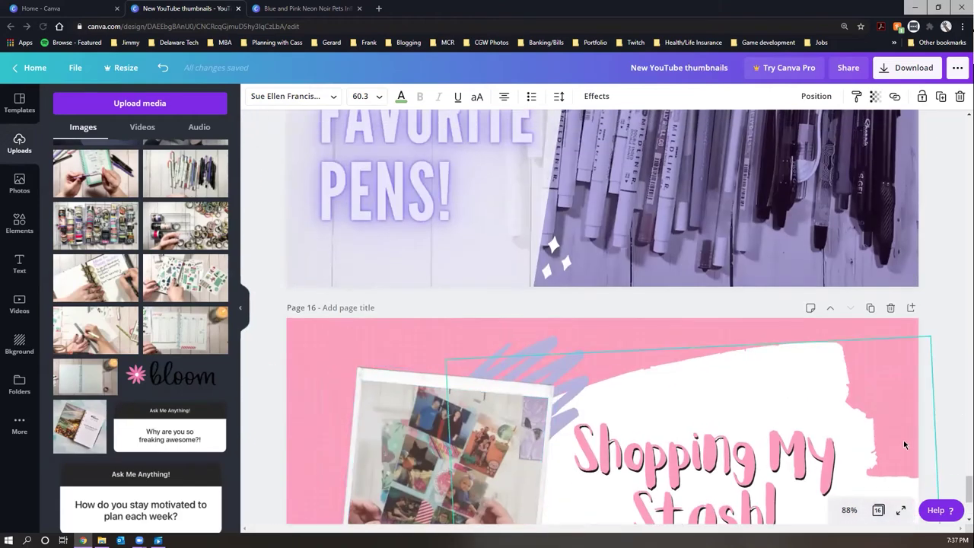
scroll(906, 440, "up", 4)
Scroll on to page 16, the Shopping My Stash! thumbnail, and the Add page bar.
left_click_drag(960, 468, 951, 122)
scroll(879, 293, "down", 5)
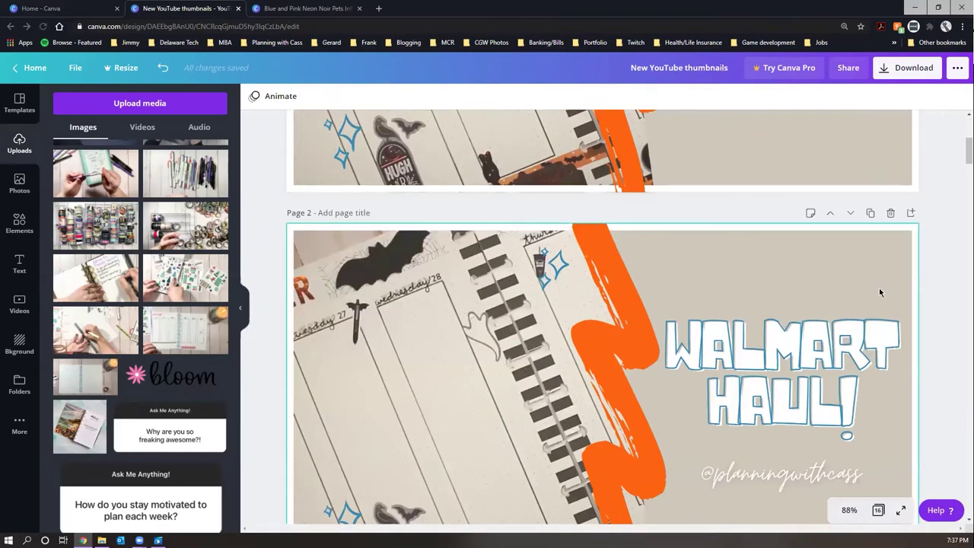
scroll(950, 289, "down", 15)
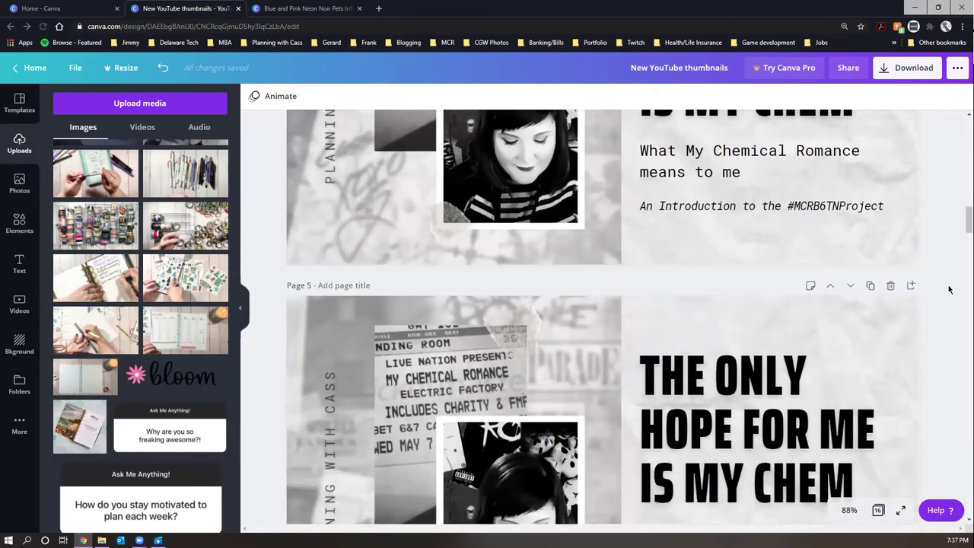
scroll(949, 289, "down", 15)
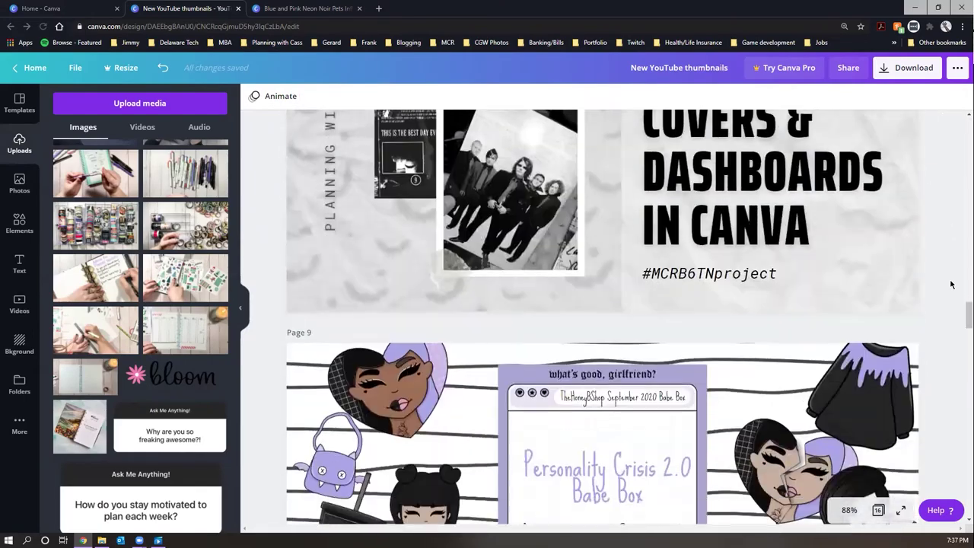
scroll(951, 285, "down", 10)
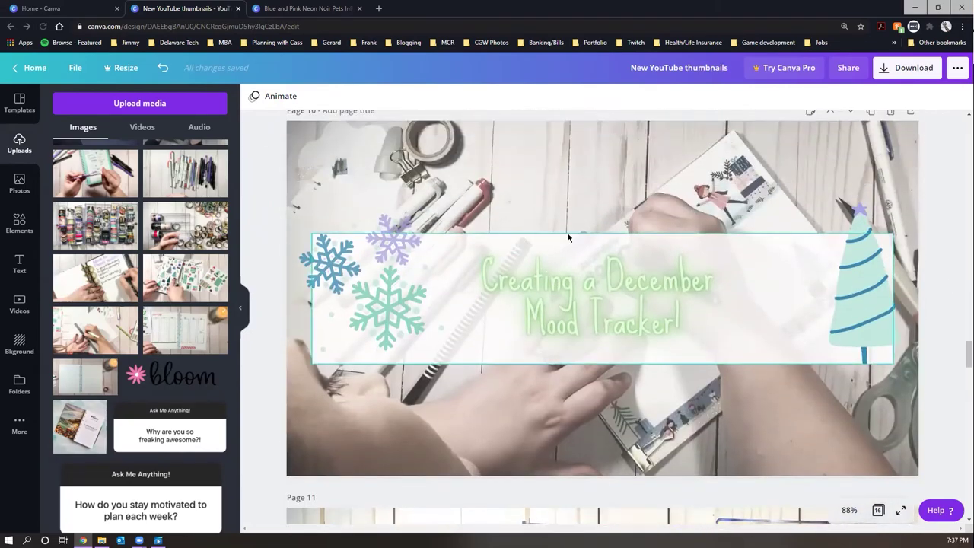
scroll(745, 242, "down", 6)
scroll(744, 242, "down", 20)
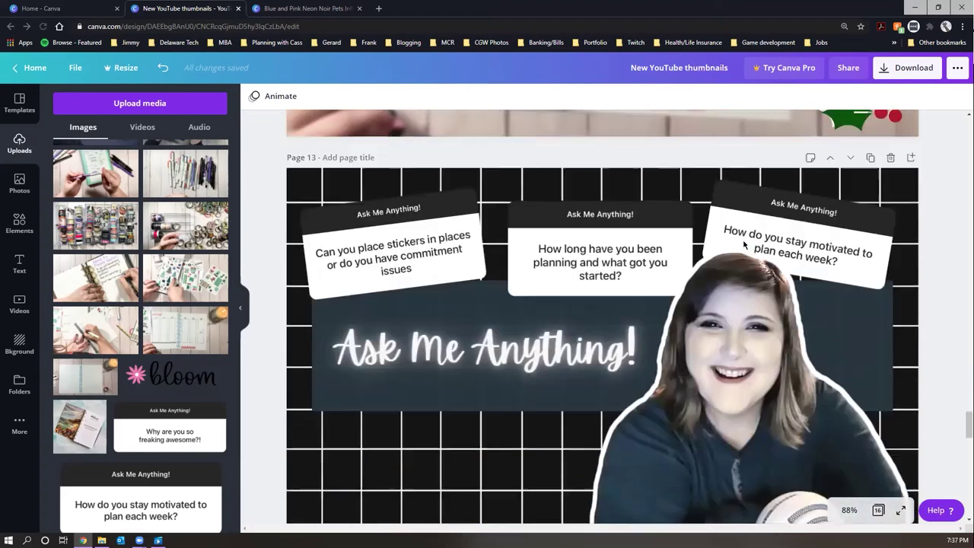
scroll(756, 224, "down", 6)
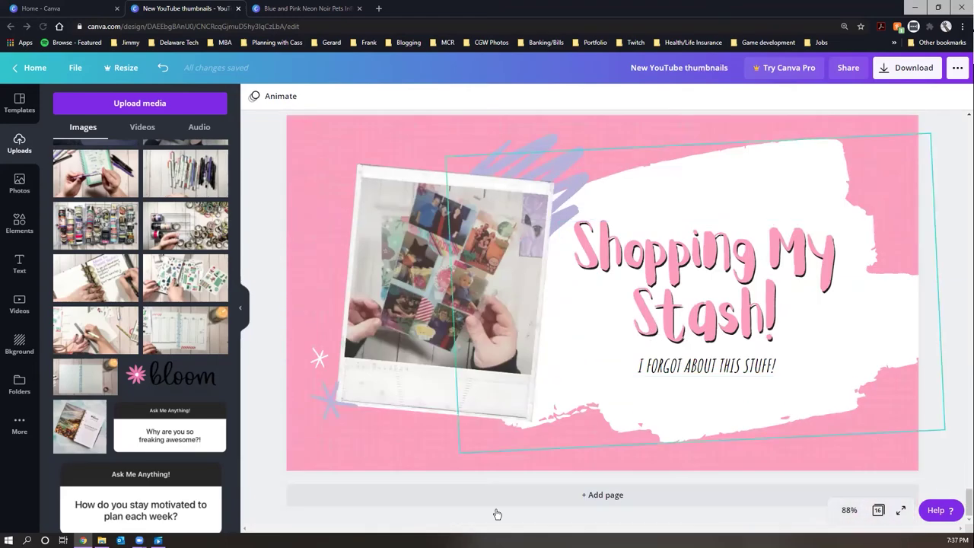
Add a blank page and apply Classroom Setup, then the How I Prep for the Next Day's Class template.
left_click(603, 494)
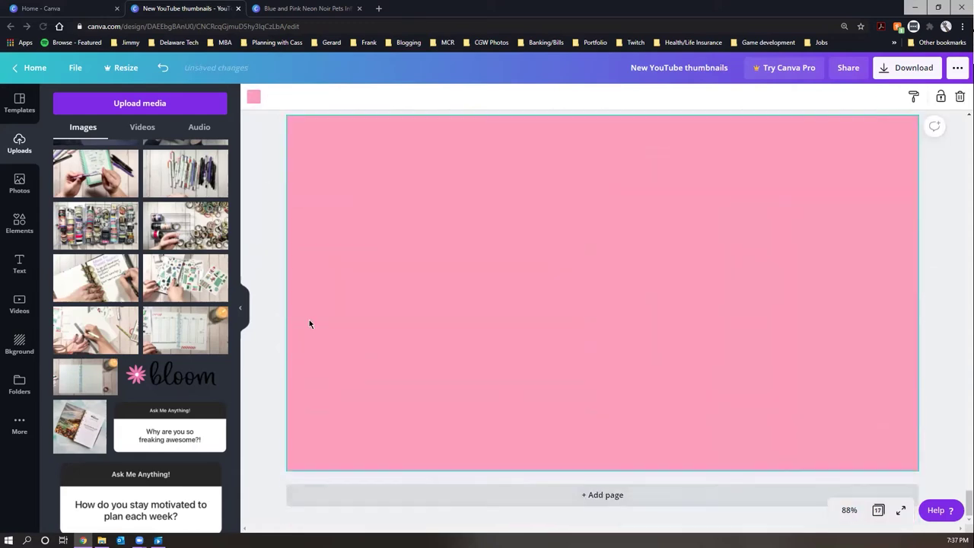
left_click(18, 102)
scroll(149, 242, "down", 8)
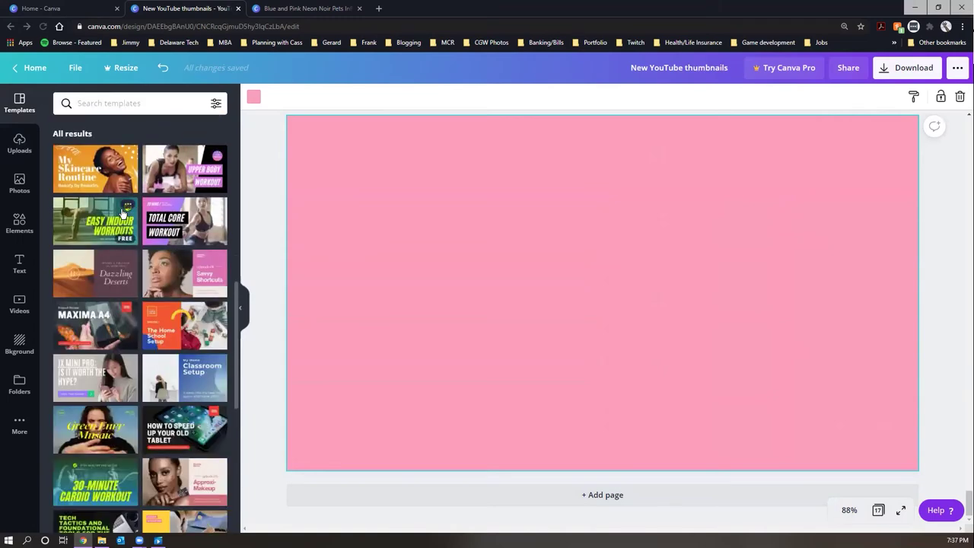
scroll(123, 213, "down", 1)
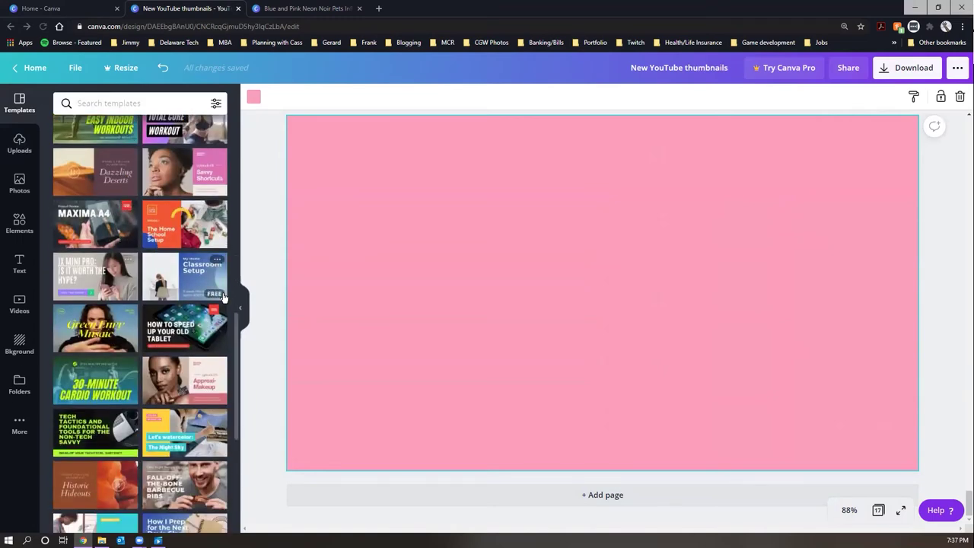
left_click(161, 280)
scroll(162, 278, "down", 3)
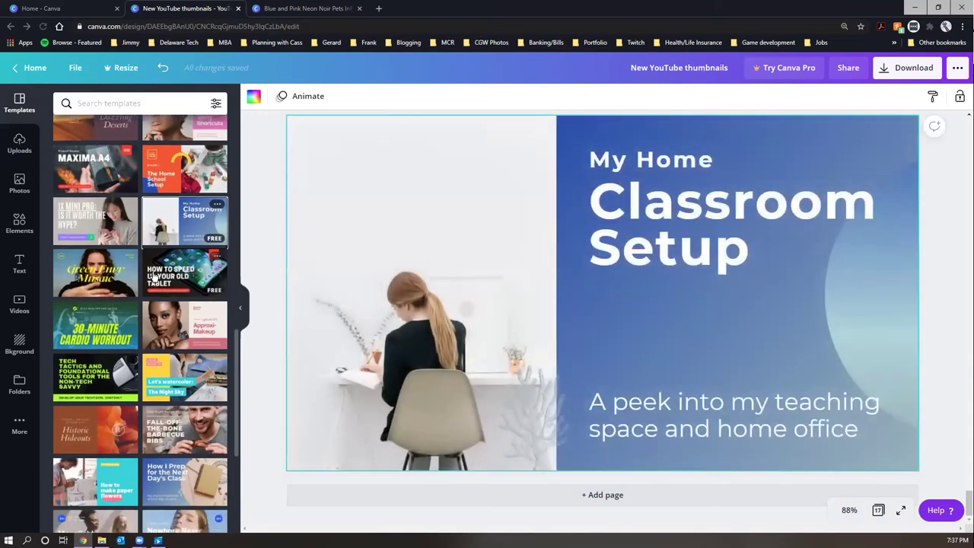
scroll(162, 279, "down", 3)
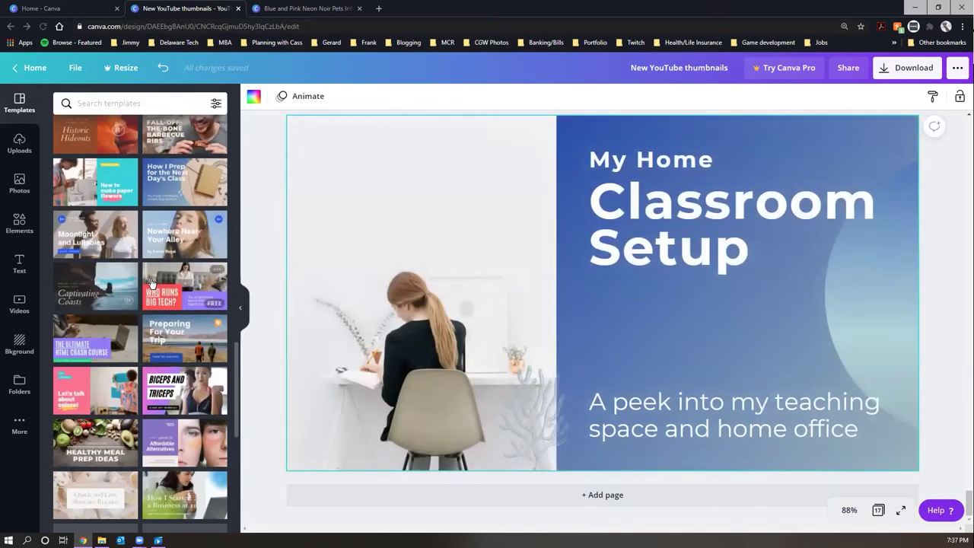
left_click(161, 166)
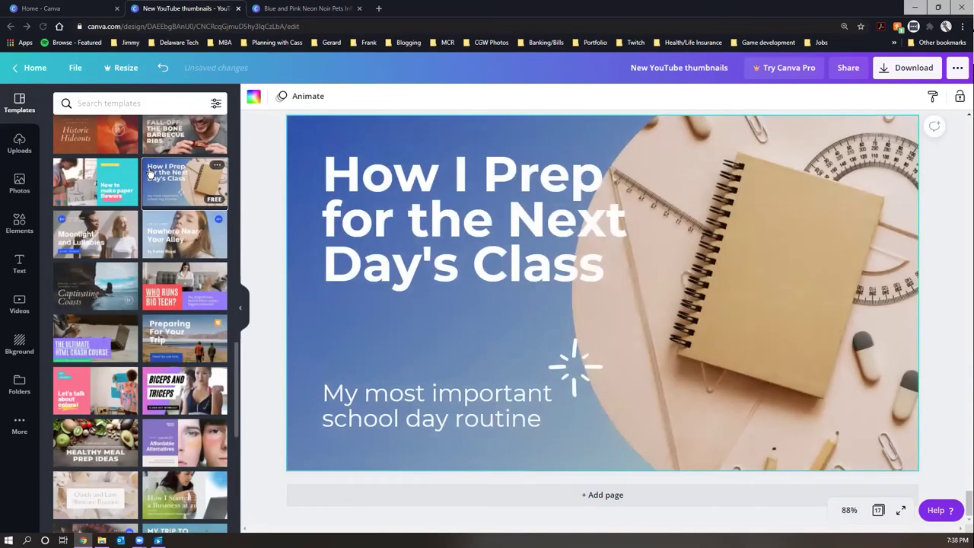
Inspect the notebook photo and page 16's polaroid photo collage, scrolling between pages.
left_click(814, 300)
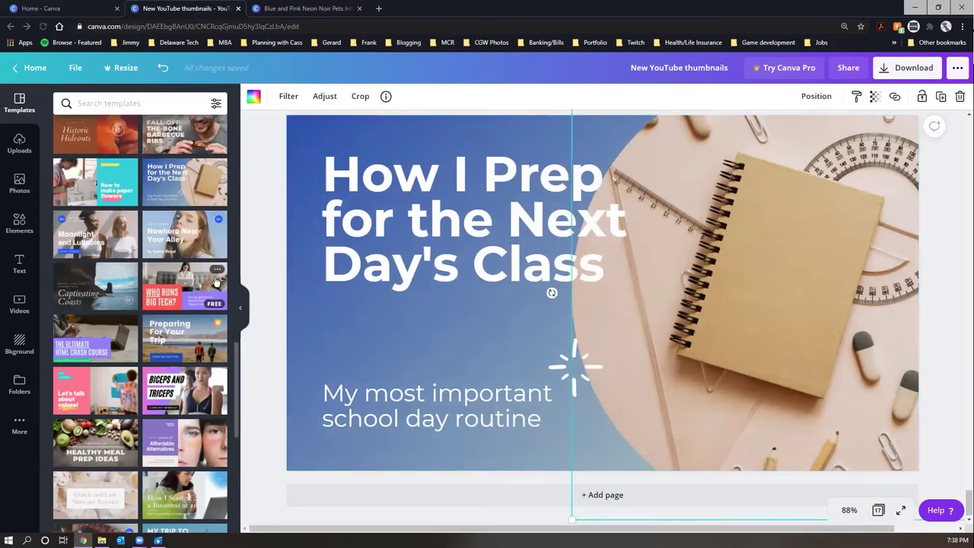
scroll(150, 281, "down", 3)
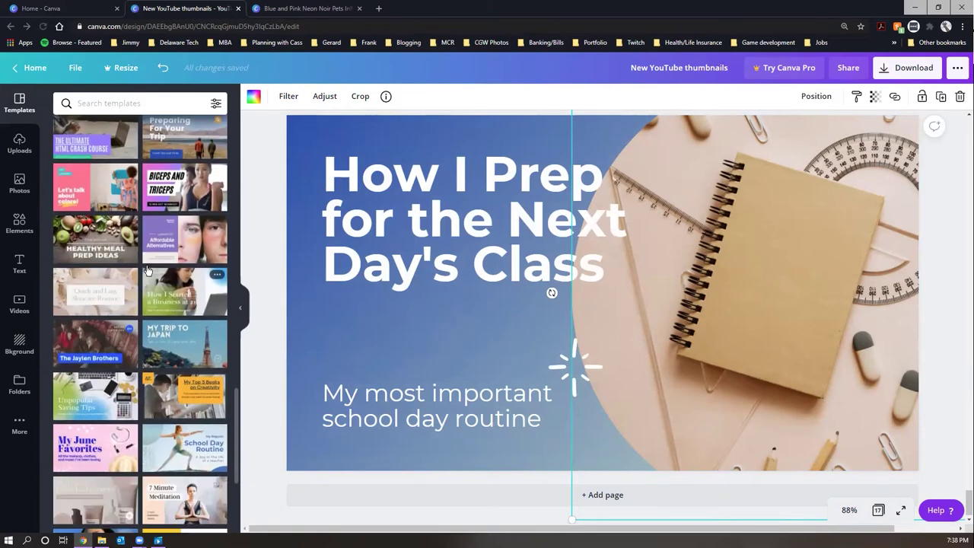
scroll(148, 269, "down", 2)
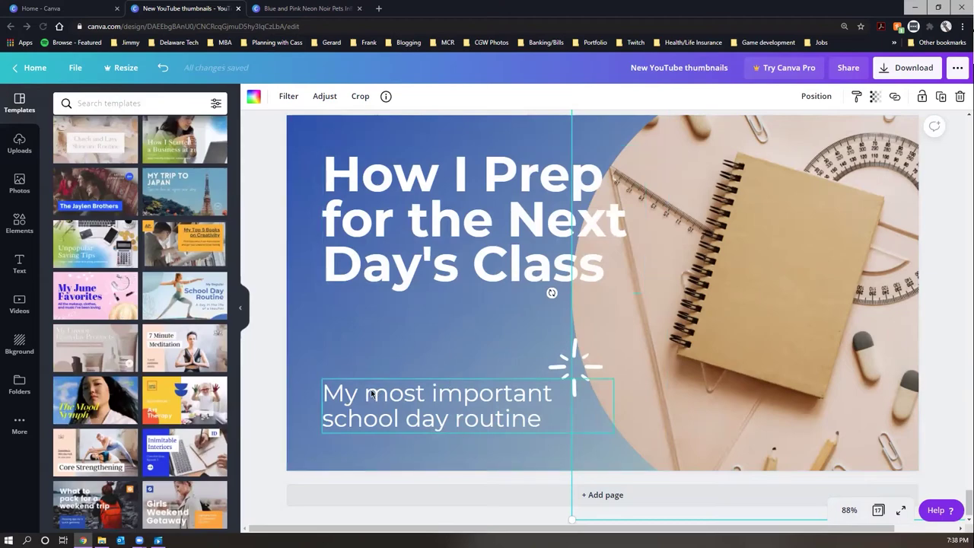
left_click(255, 360)
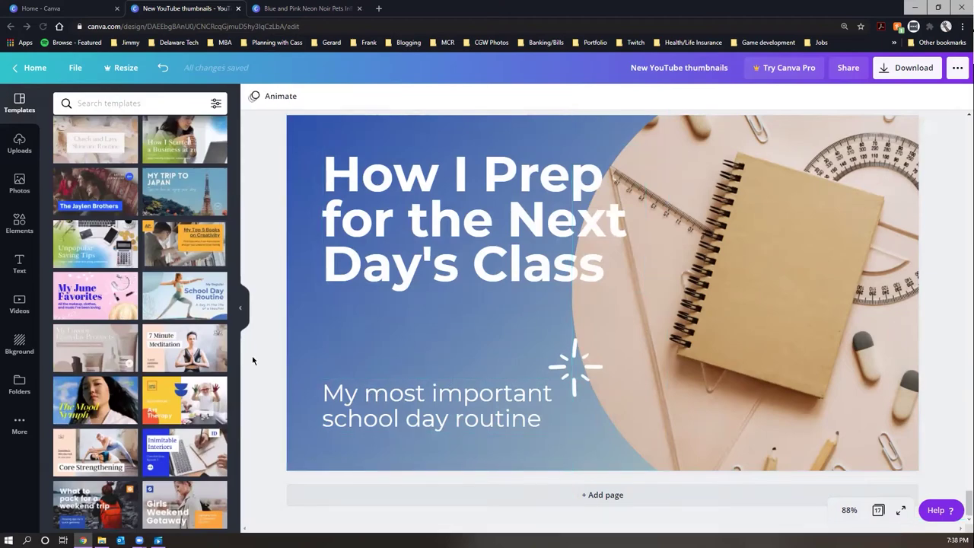
scroll(255, 360, "up", 5)
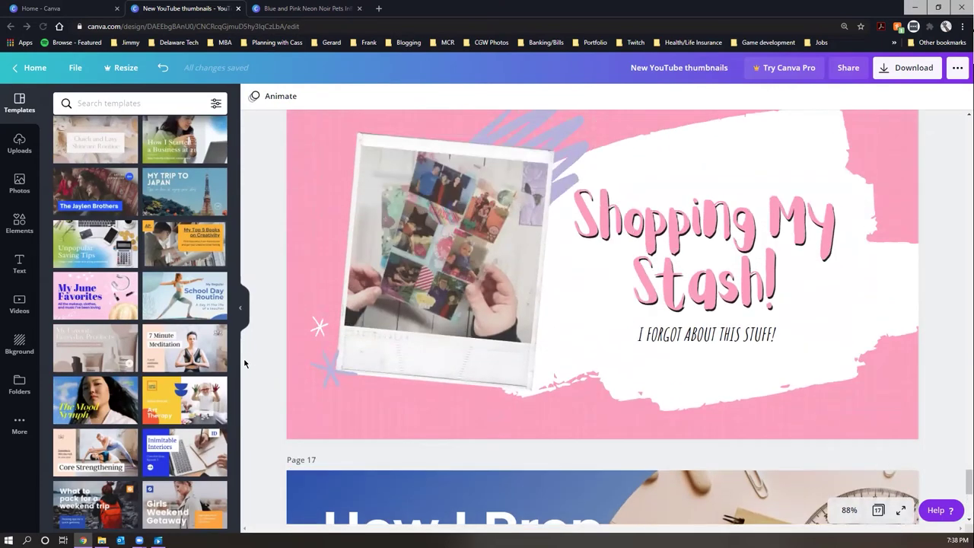
scroll(244, 364, "up", 1)
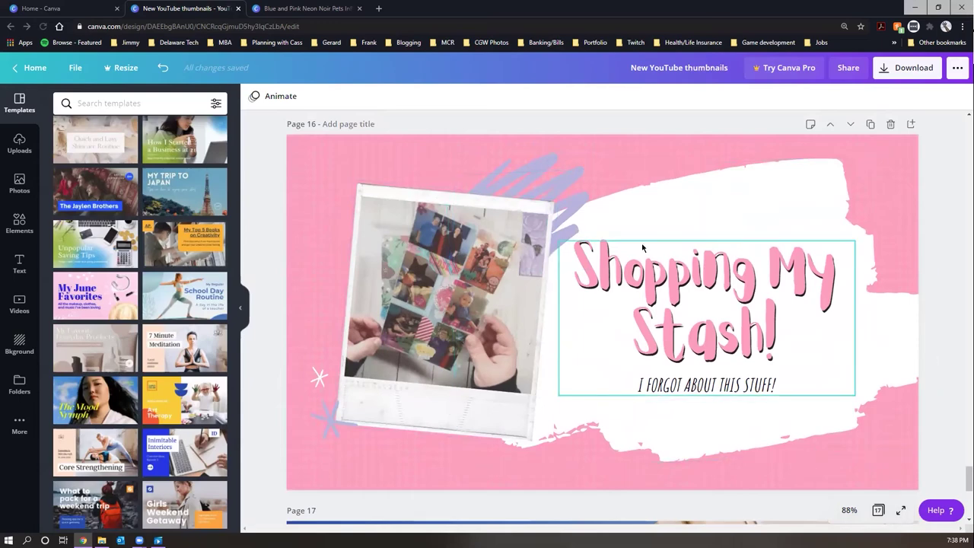
left_click(436, 229)
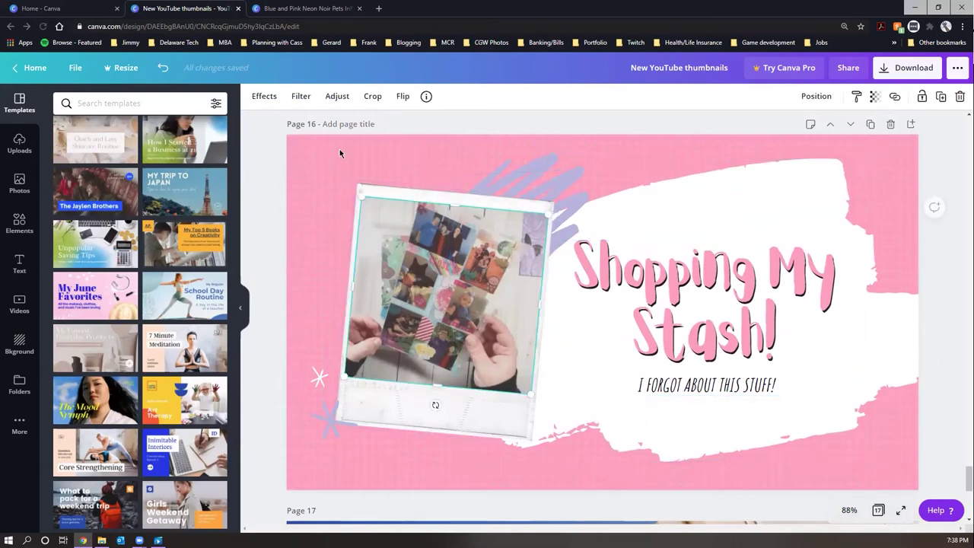
left_click(349, 424)
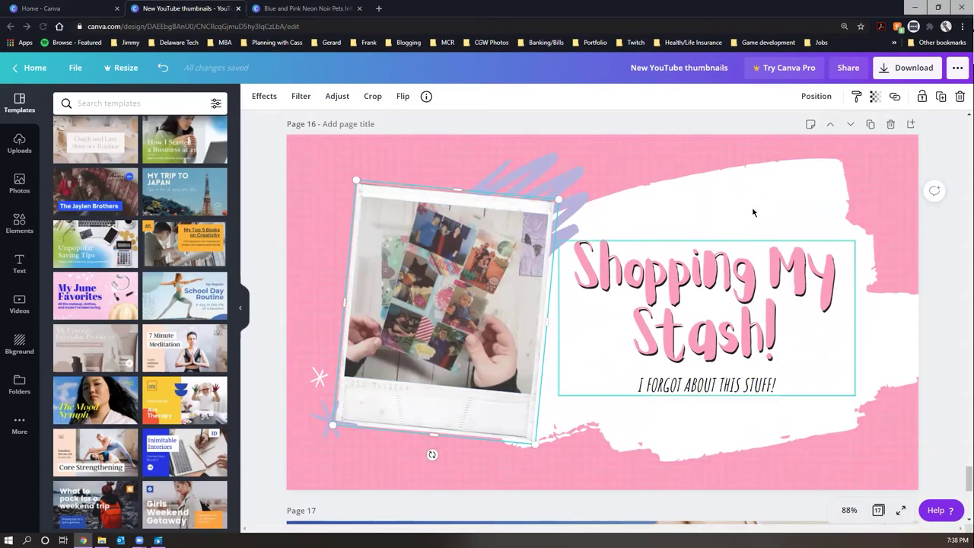
left_click(628, 154)
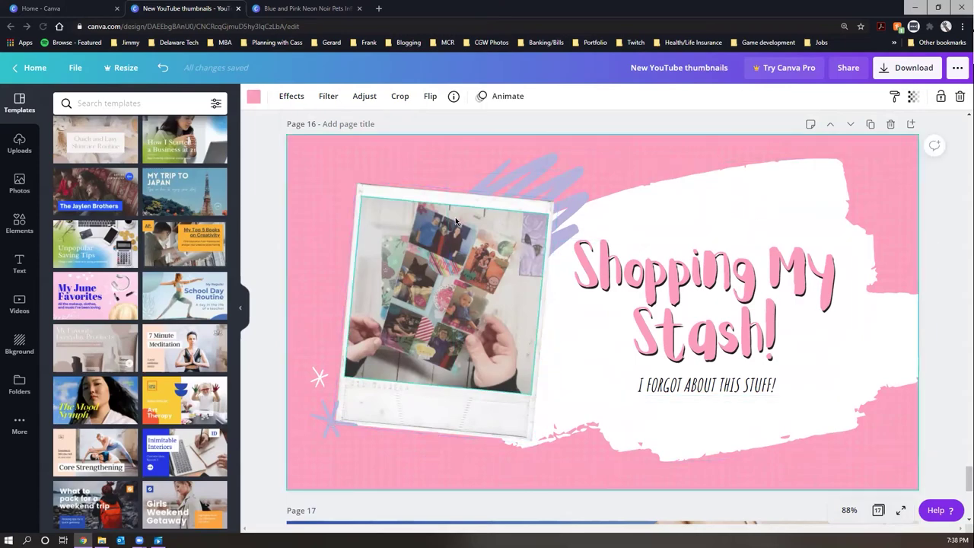
scroll(429, 207, "down", 5)
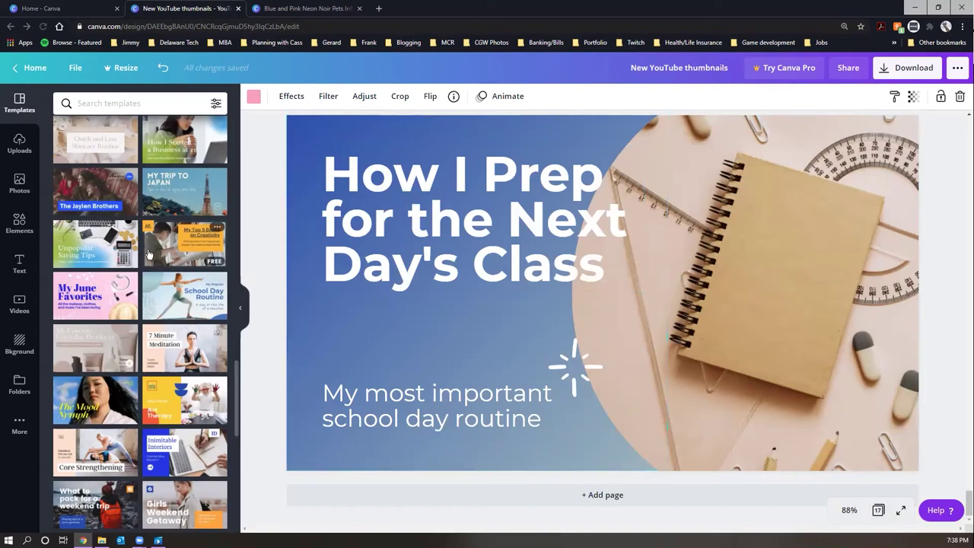
scroll(150, 247, "down", 10)
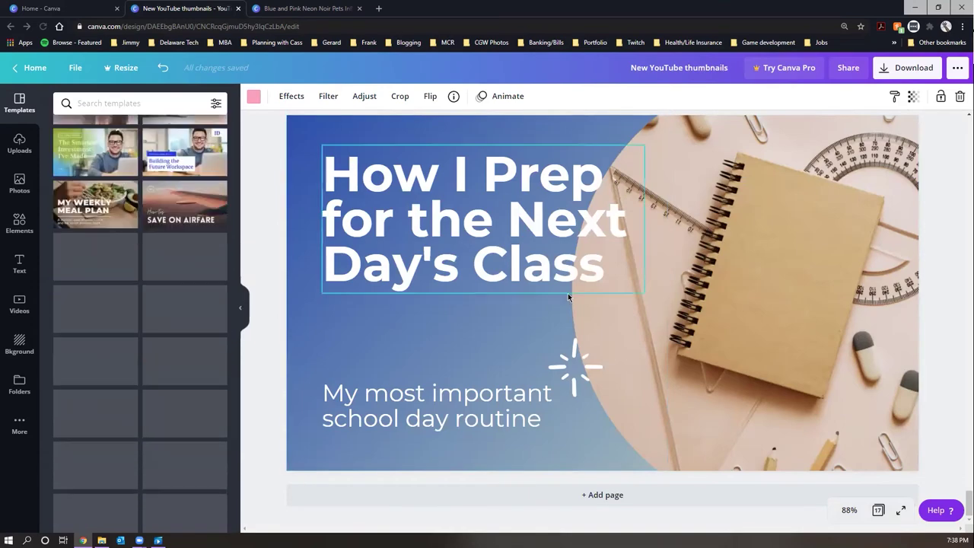
scroll(553, 302, "up", 5)
scroll(554, 302, "up", 5)
left_click(415, 248)
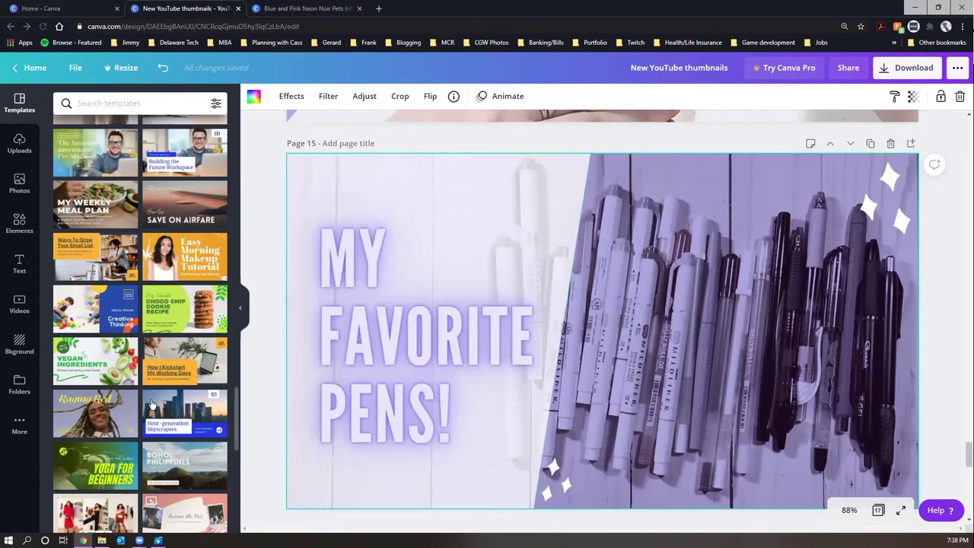
left_click(166, 369)
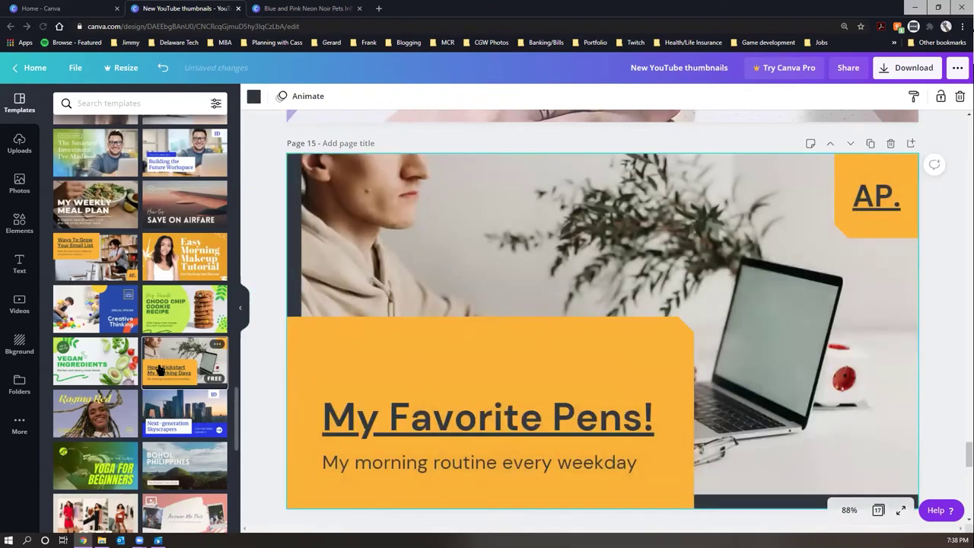
left_click(367, 396)
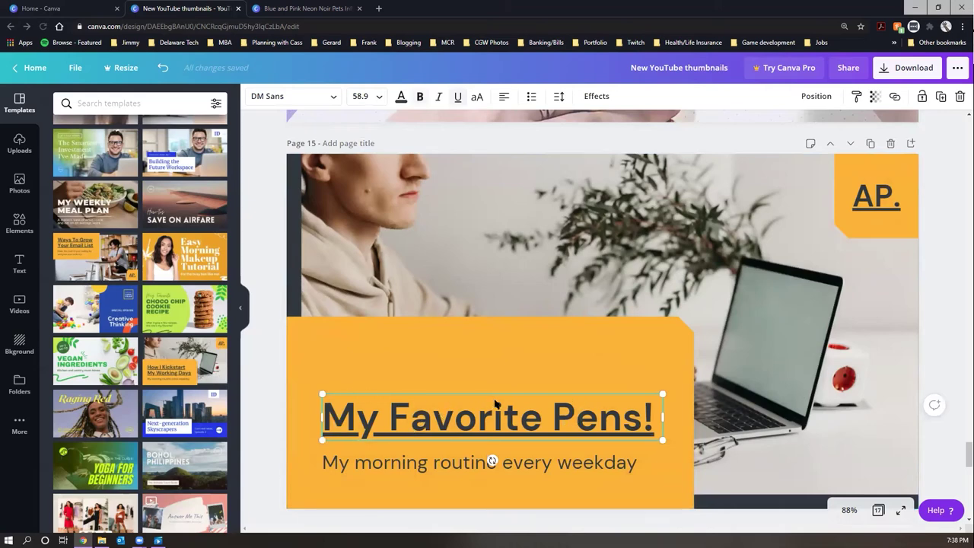
key("ctrl+z")
left_click(95, 308)
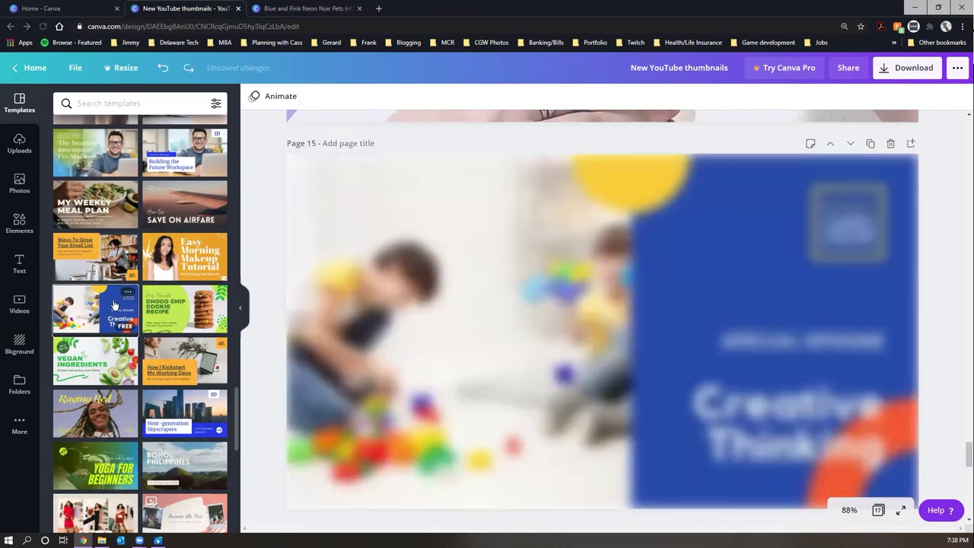
key("ctrl+z")
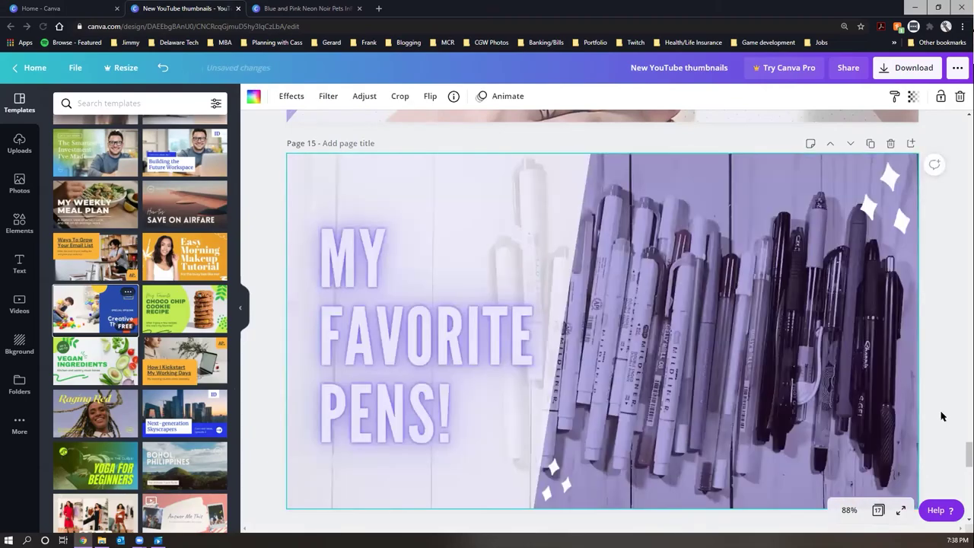
scroll(653, 423, "down", 10)
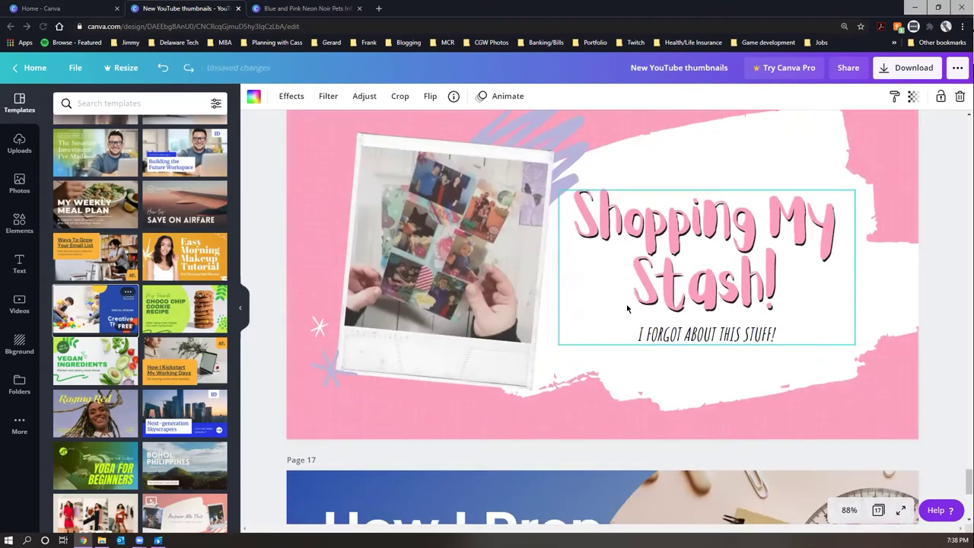
scroll(618, 309, "down", 1)
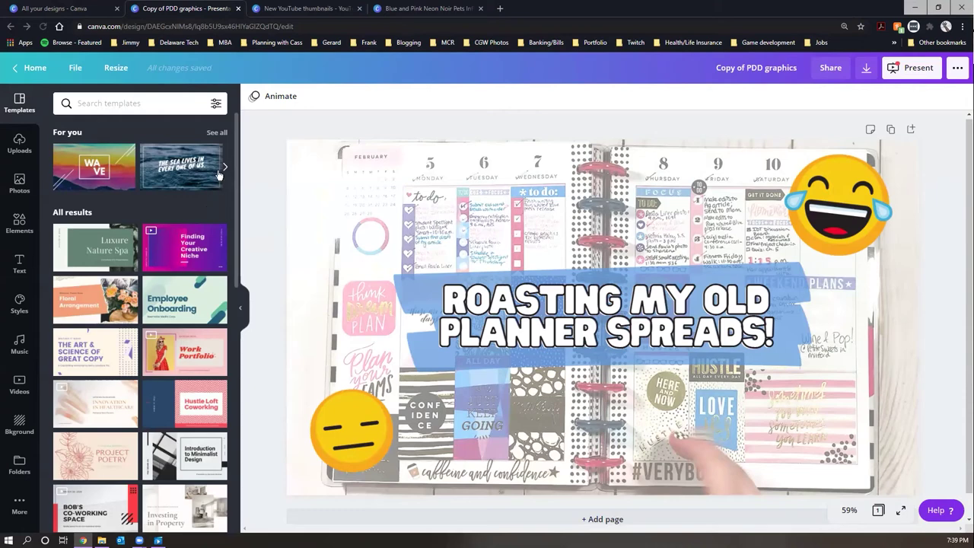
Scroll down the Templates panel toward the Style Meets Serendipity template.
scroll(583, 320, "down", 1)
scroll(583, 350, "up", 1)
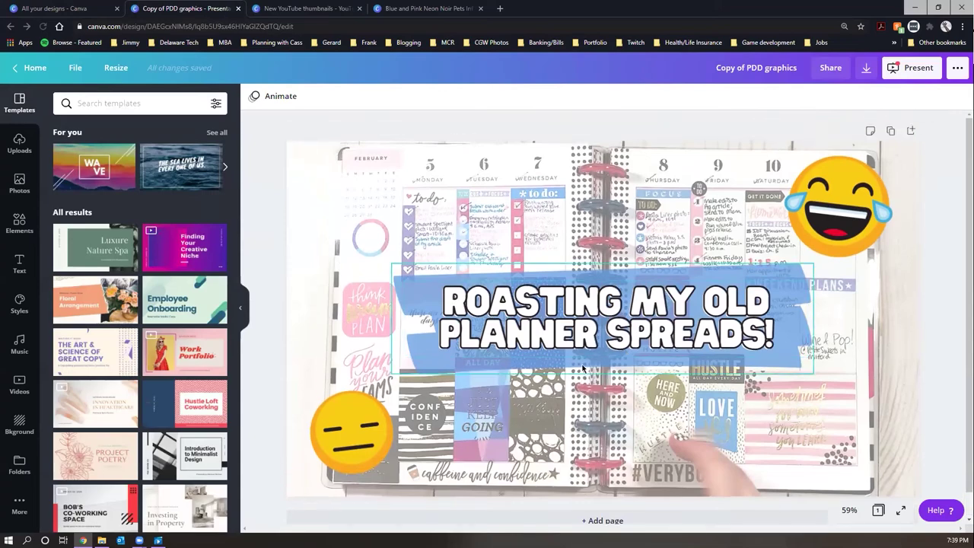
scroll(583, 368, "down", 1)
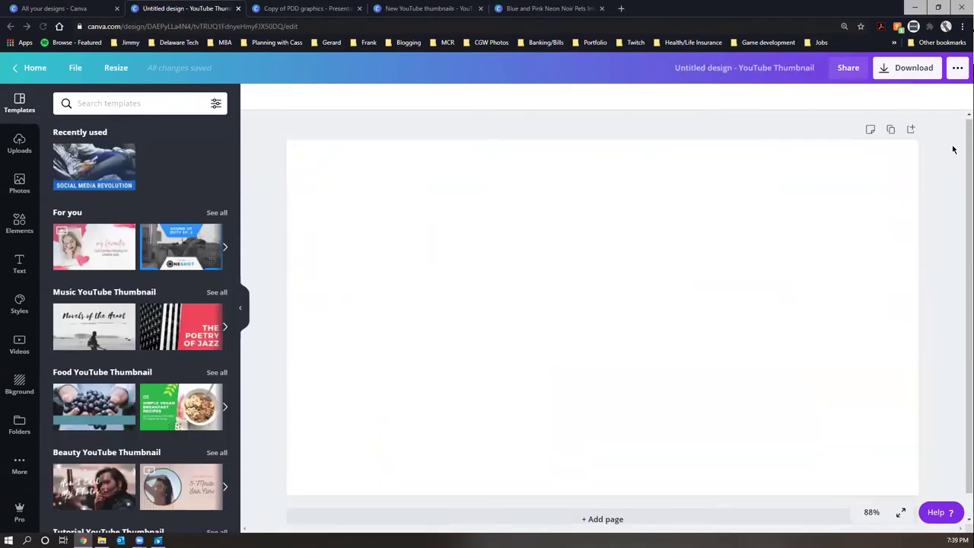
scroll(139, 239, "down", 5)
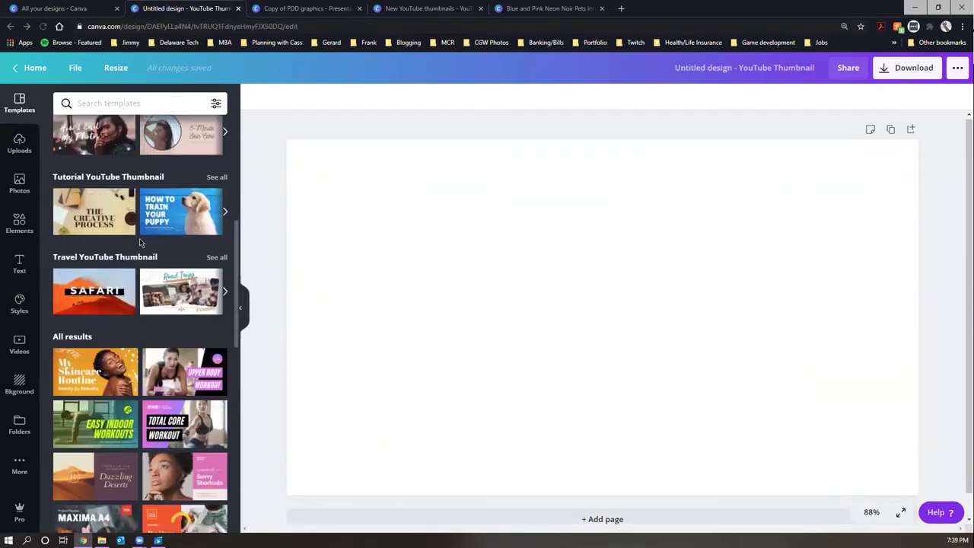
scroll(145, 239, "down", 2)
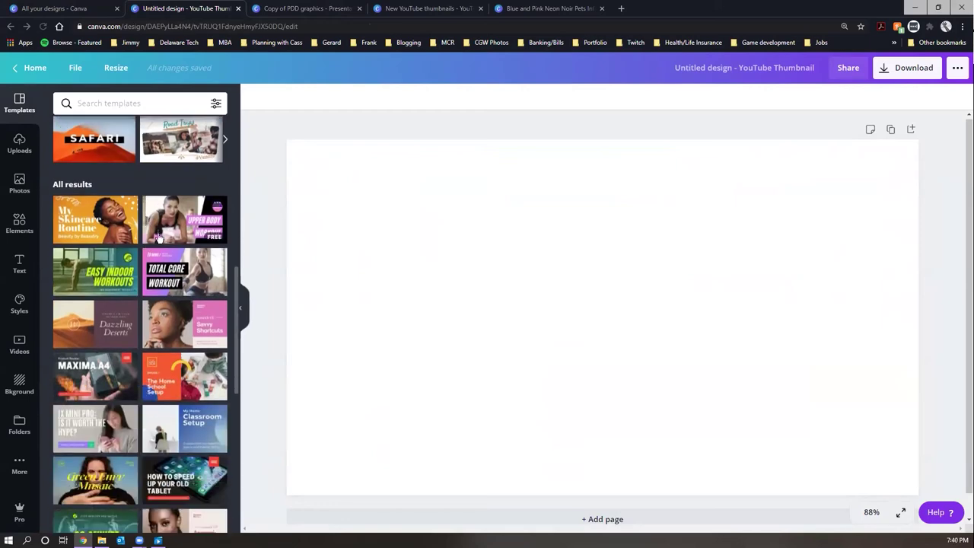
scroll(144, 242, "down", 3)
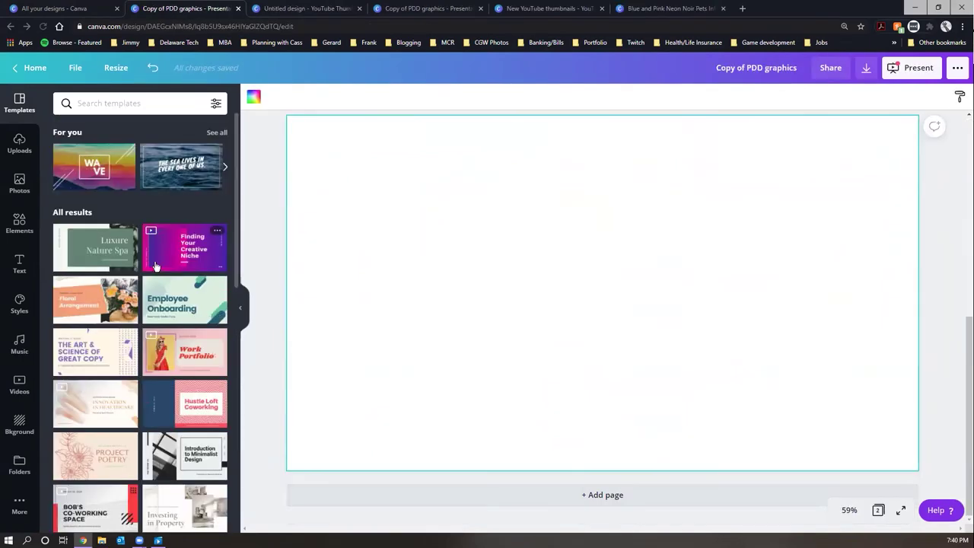
scroll(222, 238, "down", 2)
scroll(162, 284, "down", 6)
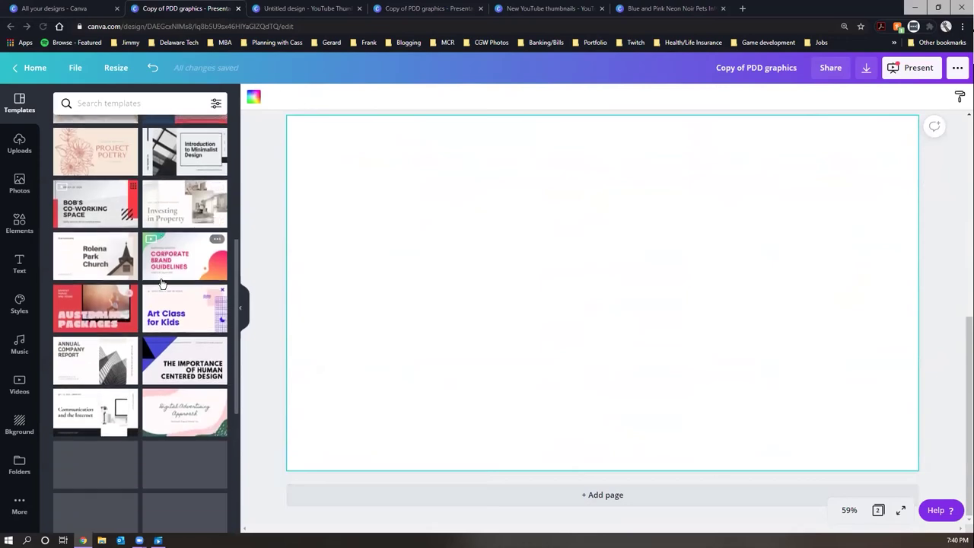
scroll(162, 284, "down", 3)
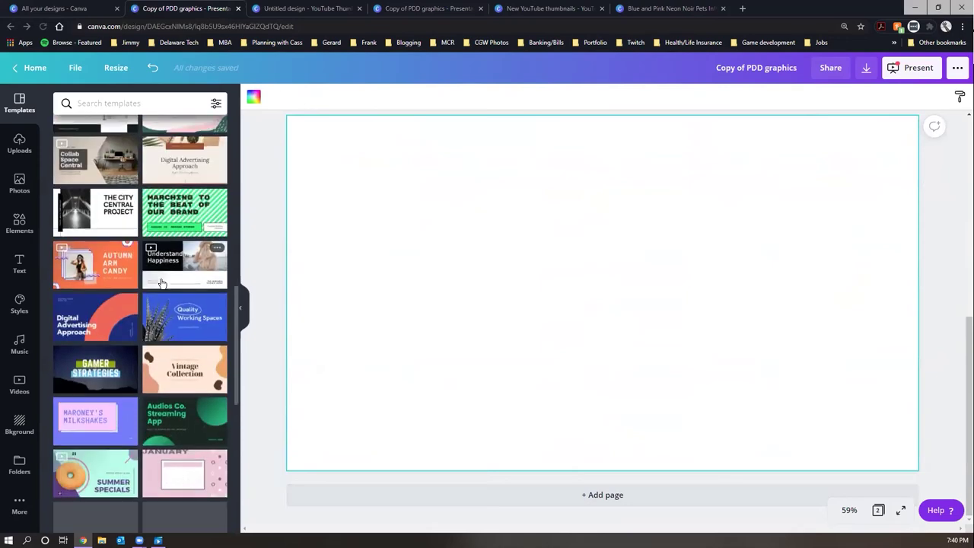
scroll(162, 284, "down", 7)
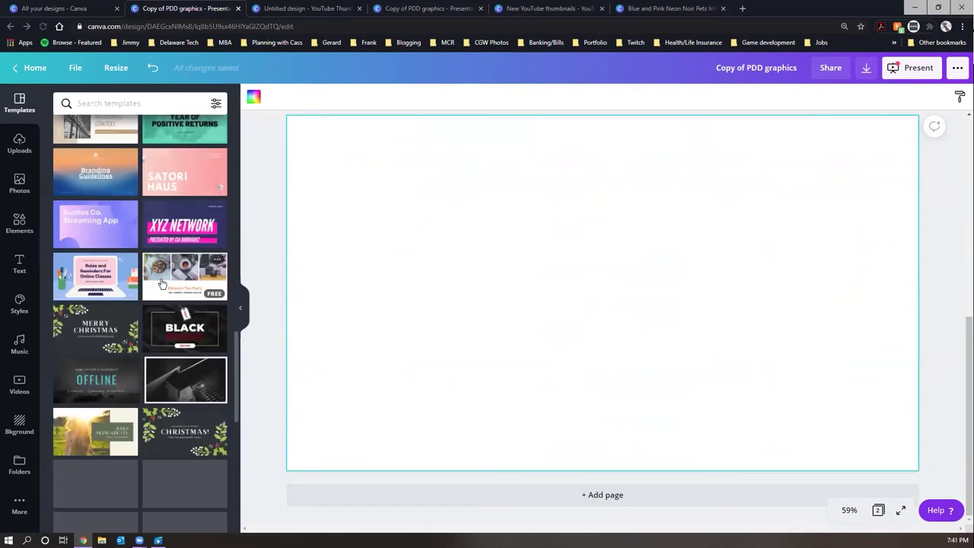
scroll(160, 284, "down", 8)
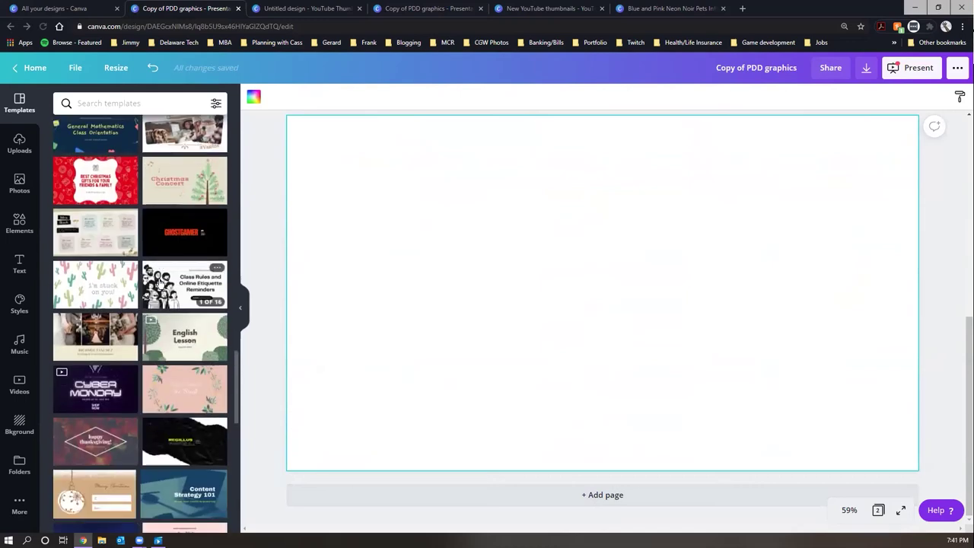
scroll(186, 236, "down", 6)
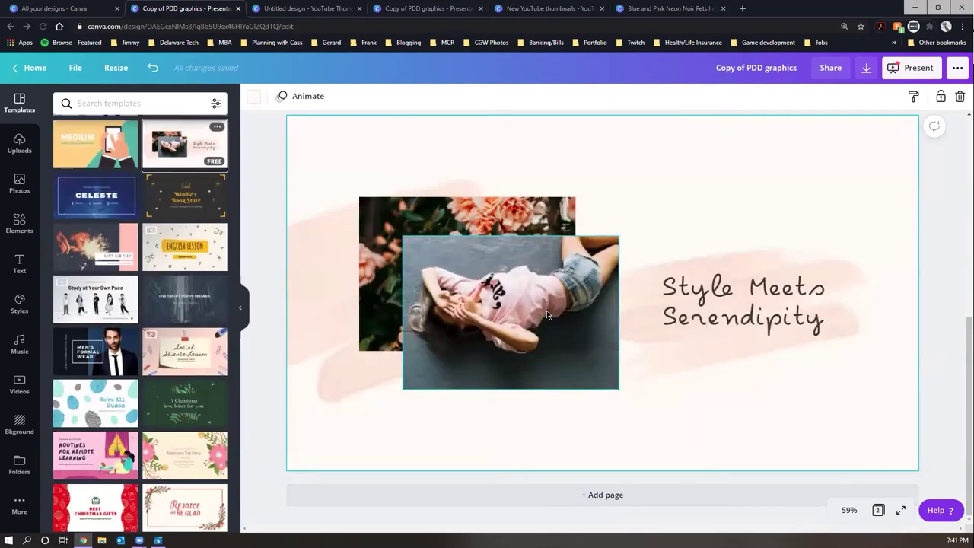
Place the uploaded webcam photo on the page, shift it left and up, and open Effects.
left_click(19, 143)
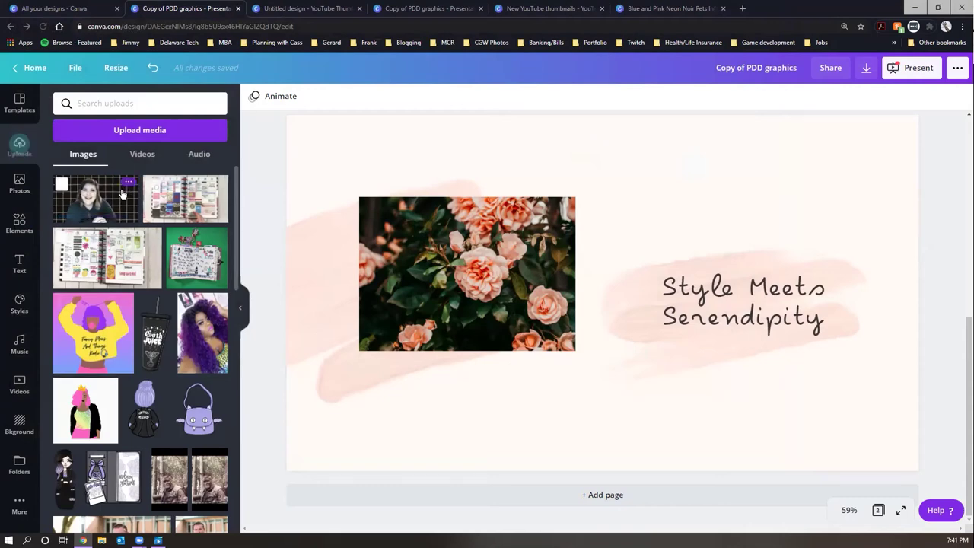
left_click(112, 213)
left_click_drag(575, 255, 494, 239)
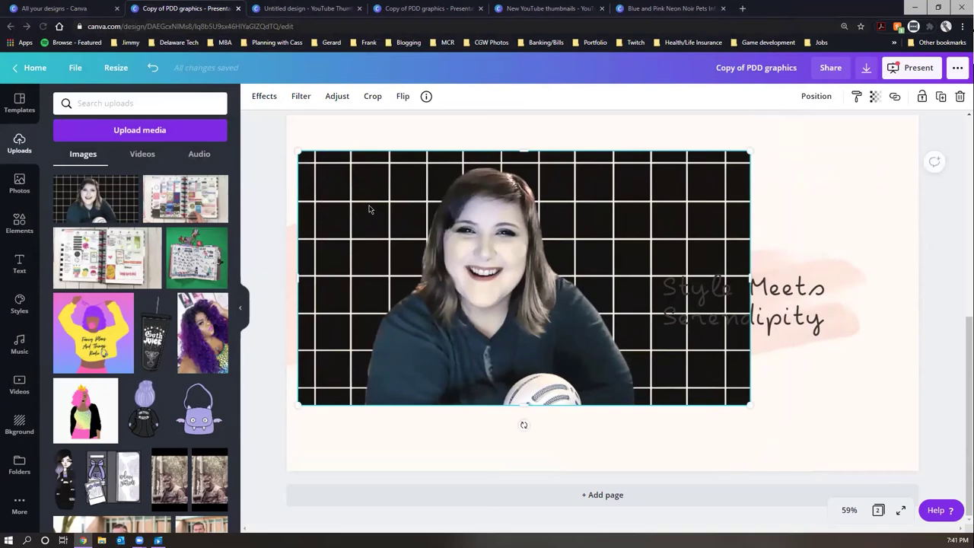
left_click(263, 95)
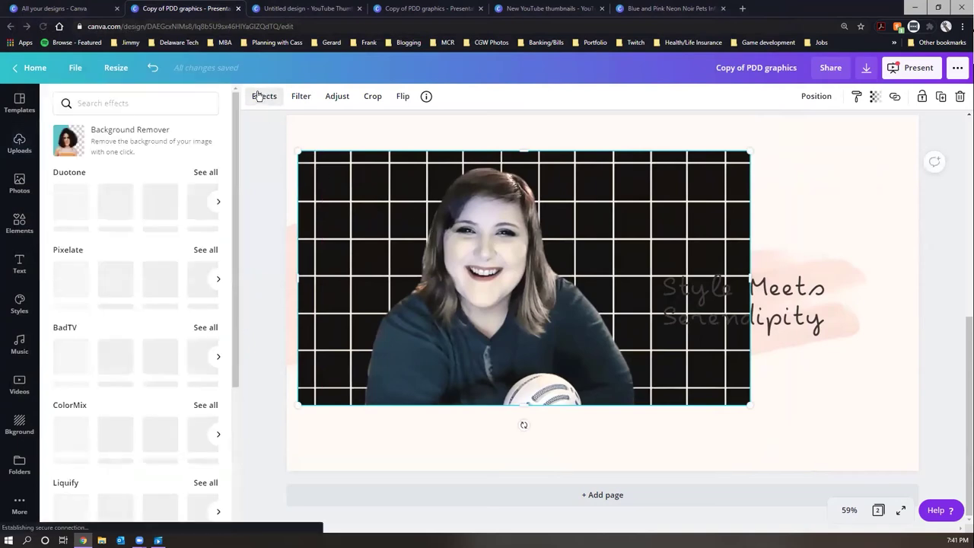
Remove the webcam photo's background, enlarge and shift the cutout left, then pick the Restore brush.
left_click(174, 133)
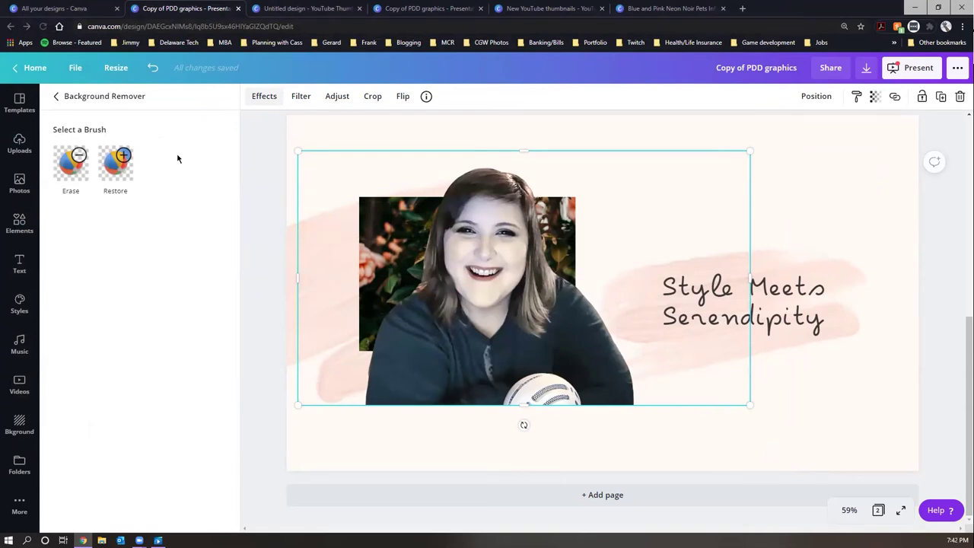
left_click_drag(692, 282, 653, 297)
left_click_drag(701, 425, 781, 507)
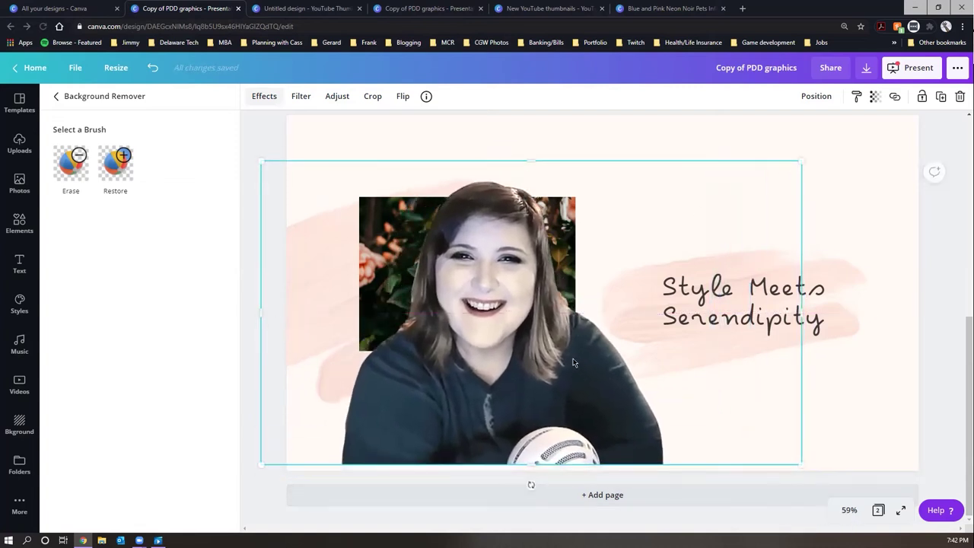
mouse_move(586, 391)
left_mouse_down()
mouse_move(585, 405)
mouse_move(593, 393)
left_mouse_up()
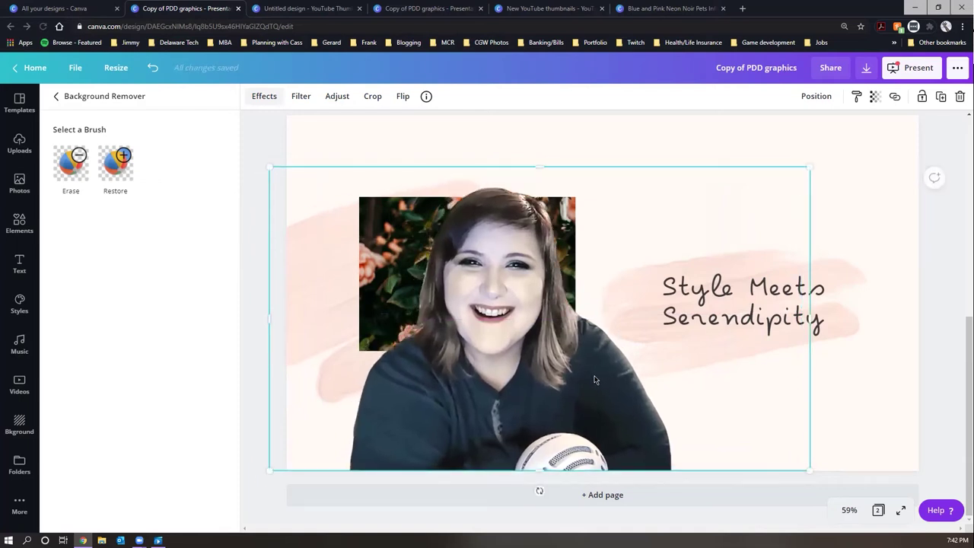
left_click_drag(565, 372, 501, 358)
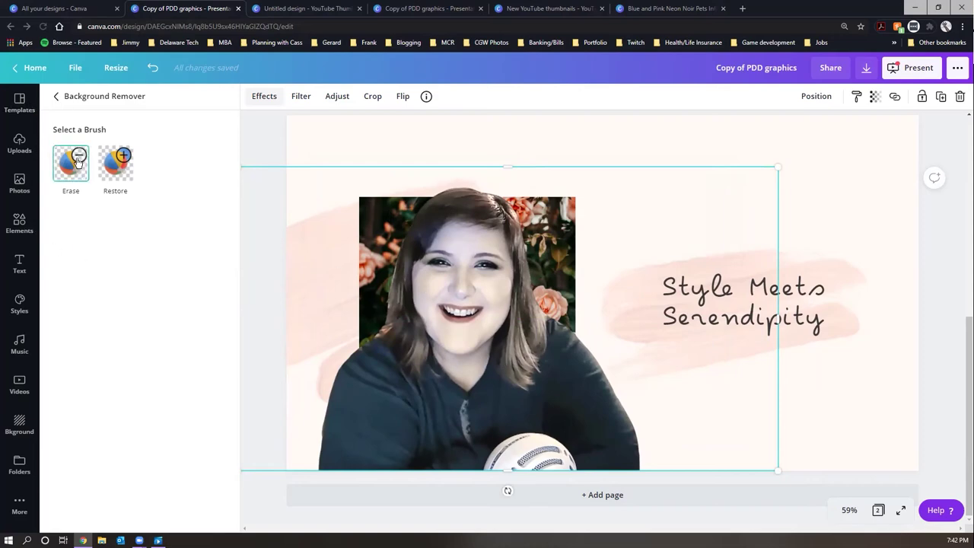
left_click(107, 173)
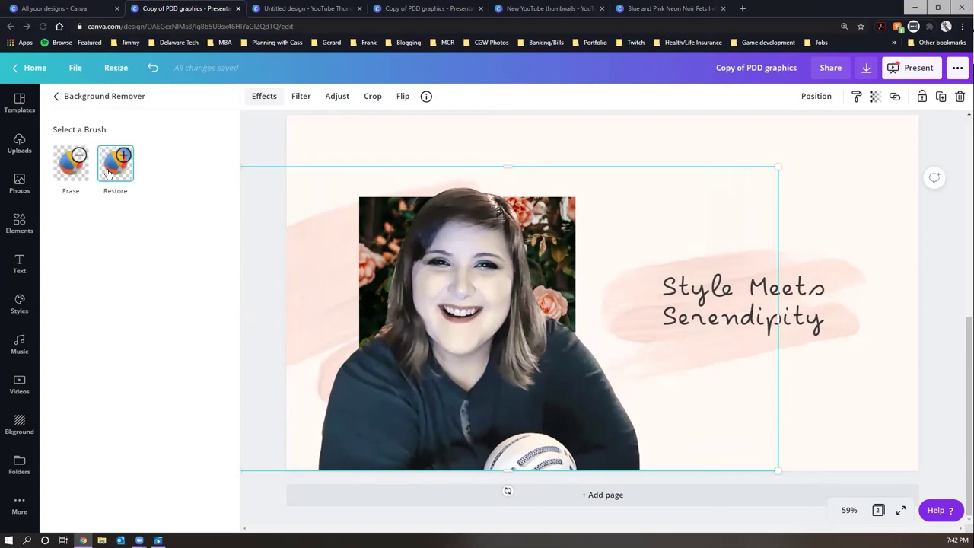
left_click(107, 173)
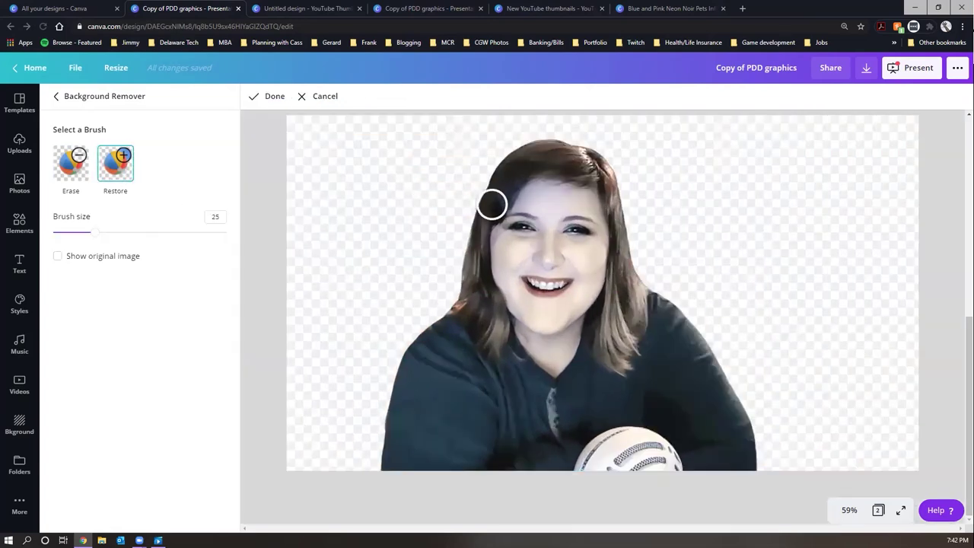
Restore hair at the portrait's upper-left edge, then cancel the touch-up and return to the Canva home page.
mouse_move(505, 170)
left_mouse_down()
mouse_move(475, 237)
mouse_move(462, 313)
left_mouse_up()
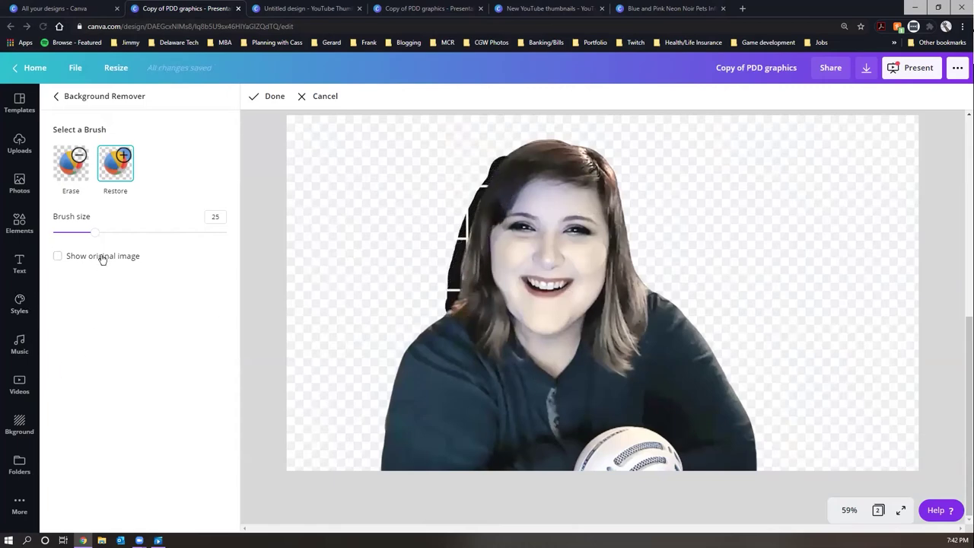
left_click(324, 96)
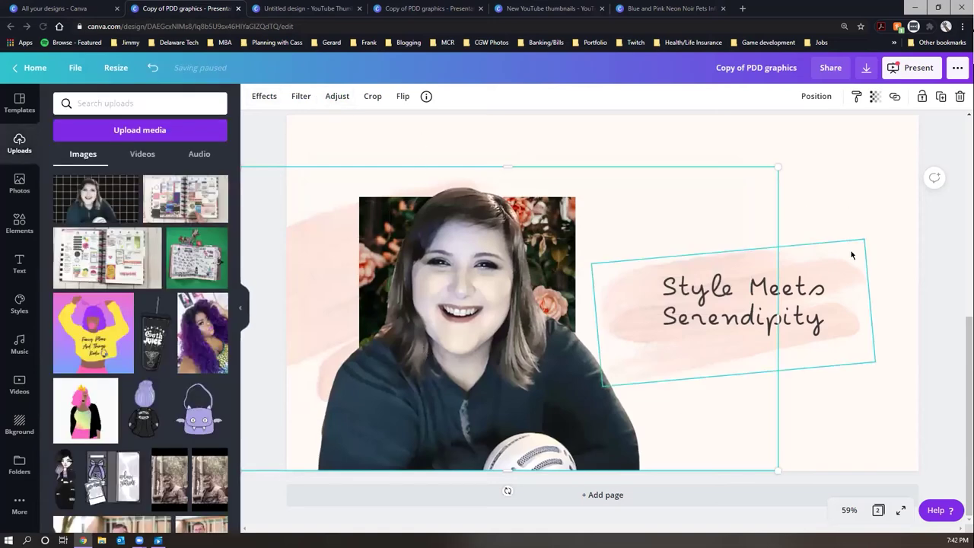
left_click(892, 296)
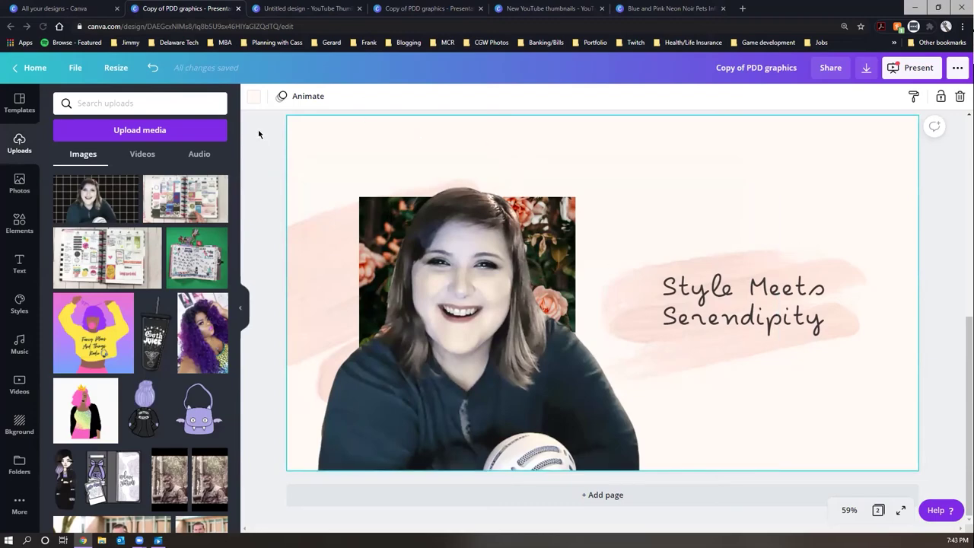
left_click(35, 67)
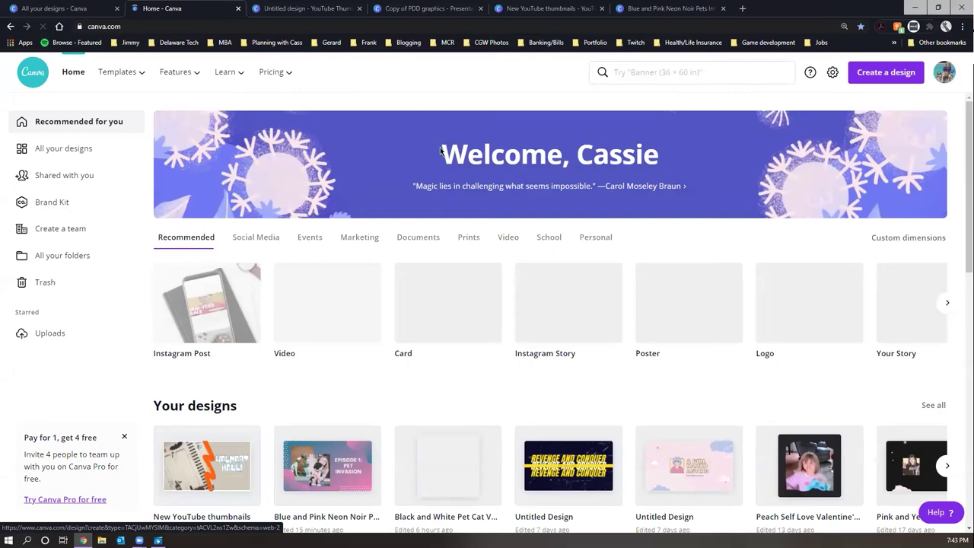
scroll(439, 150, "down", 1)
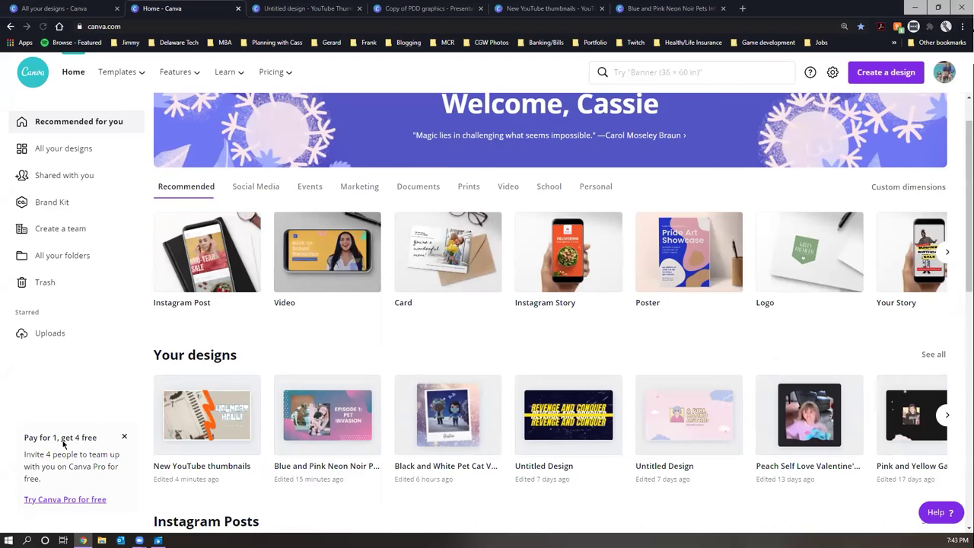
left_click(52, 503)
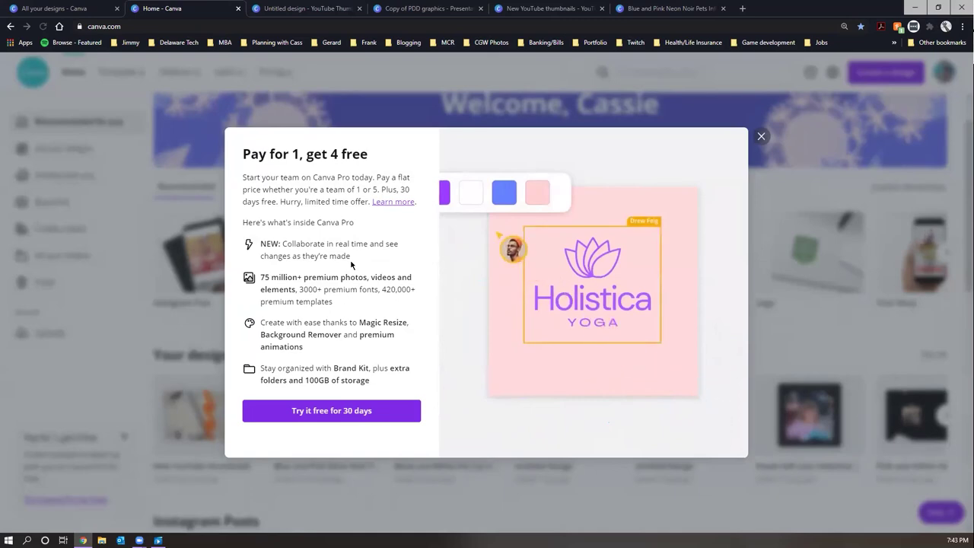
left_click(331, 416)
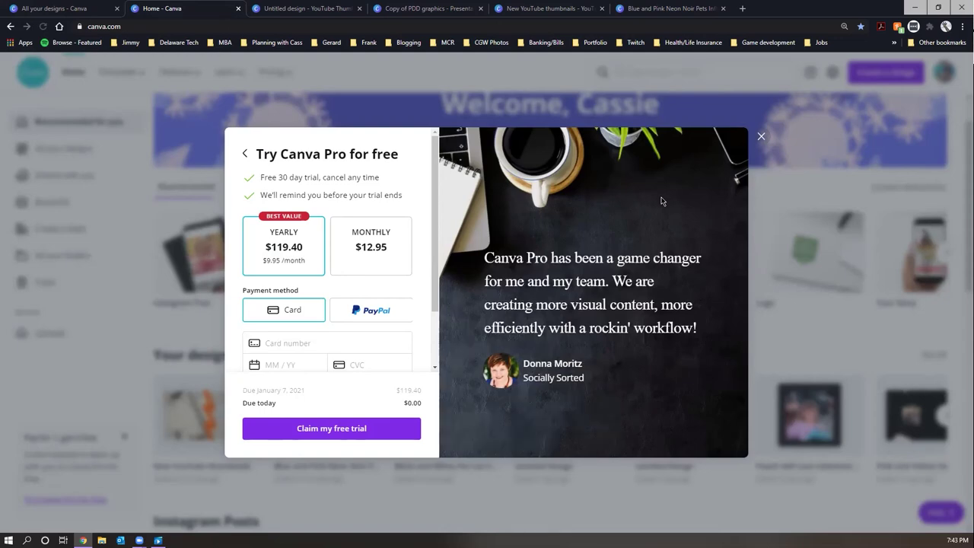
key("Escape")
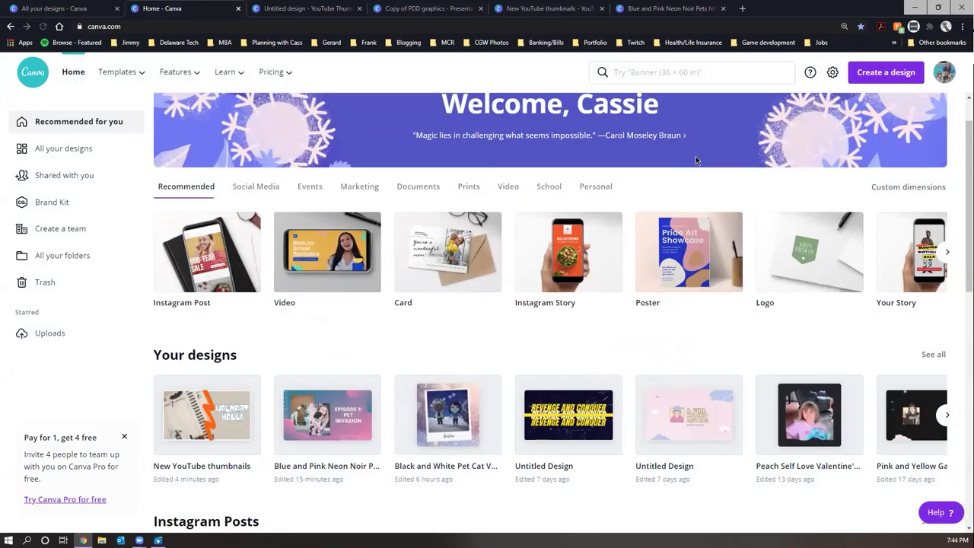